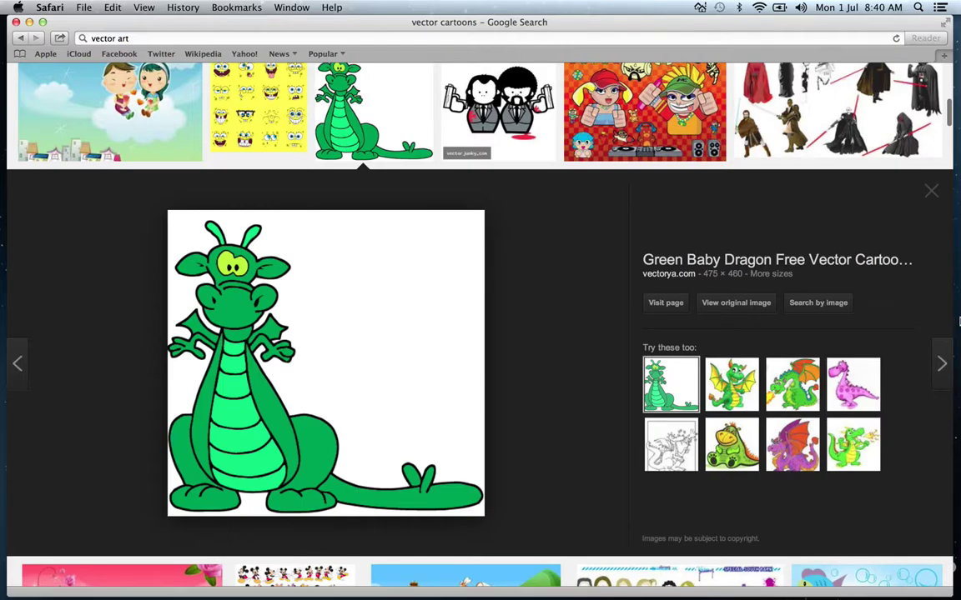
Step: Close the enlarged dragon image preview and bring the browser back to the front
{"action": "left_click", "coordinate": [931, 195]}
{"action": "scroll", "coordinate": [579, 115], "scroll_direction": "up", "scroll_amount": 10}
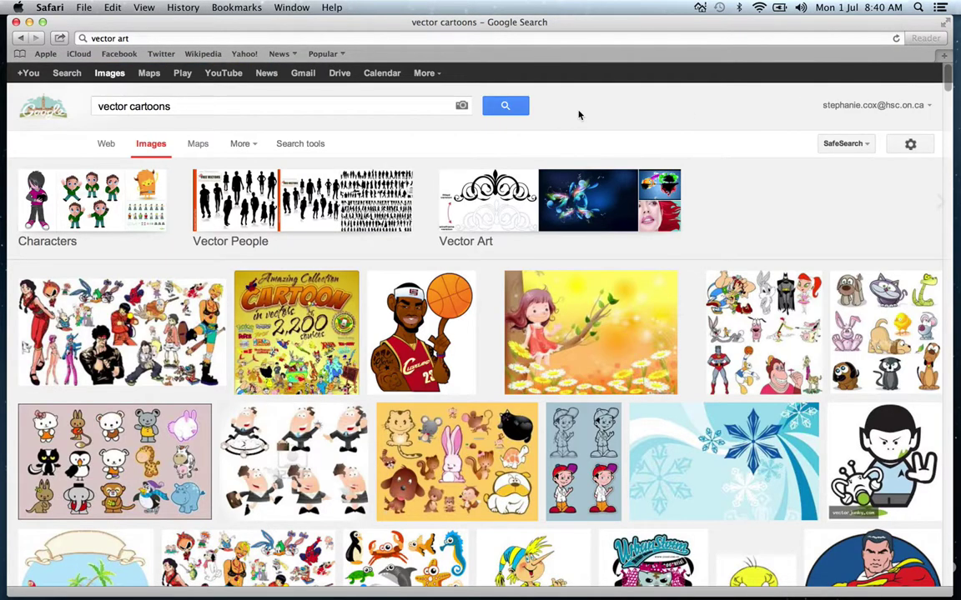
{"action": "key", "text": "ctrl+super+Escape"}
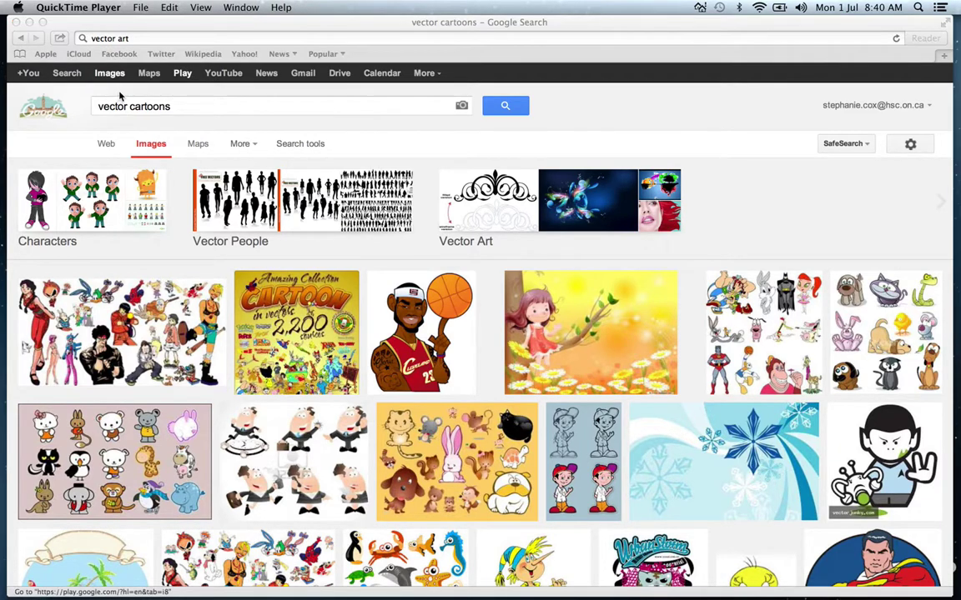
{"action": "left_click", "coordinate": [130, 110]}
Step: Replace 'cartoons' with 'designs' to search 'vector designs' and browse the results
{"action": "left_click", "coordinate": [127, 106]}
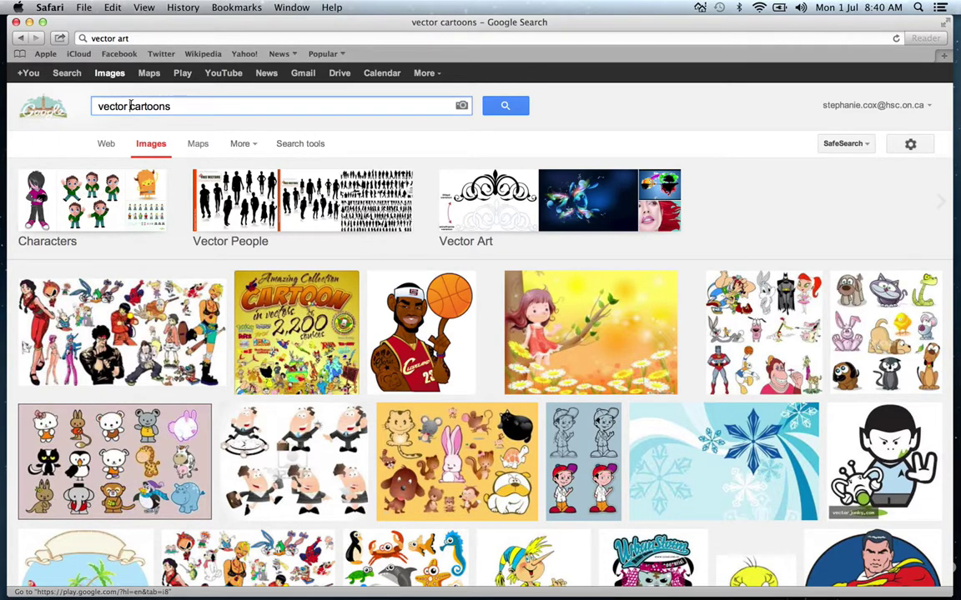
{"action": "left_click_drag", "start_coordinate": [128, 106], "coordinate": [248, 103]}
{"action": "key", "text": "BackSpace"}
{"action": "type", "text": "designs"}
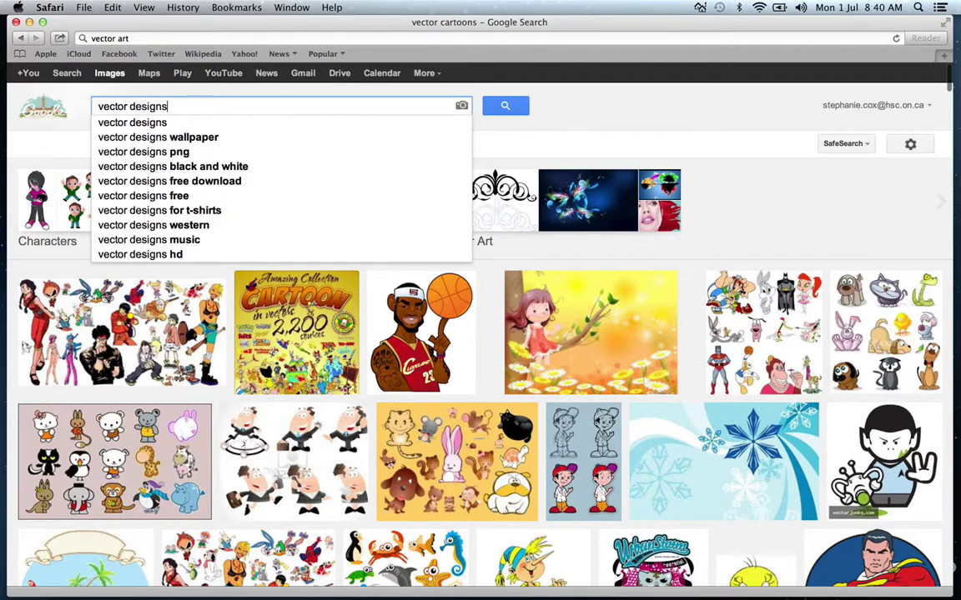
{"action": "key", "text": "Return"}
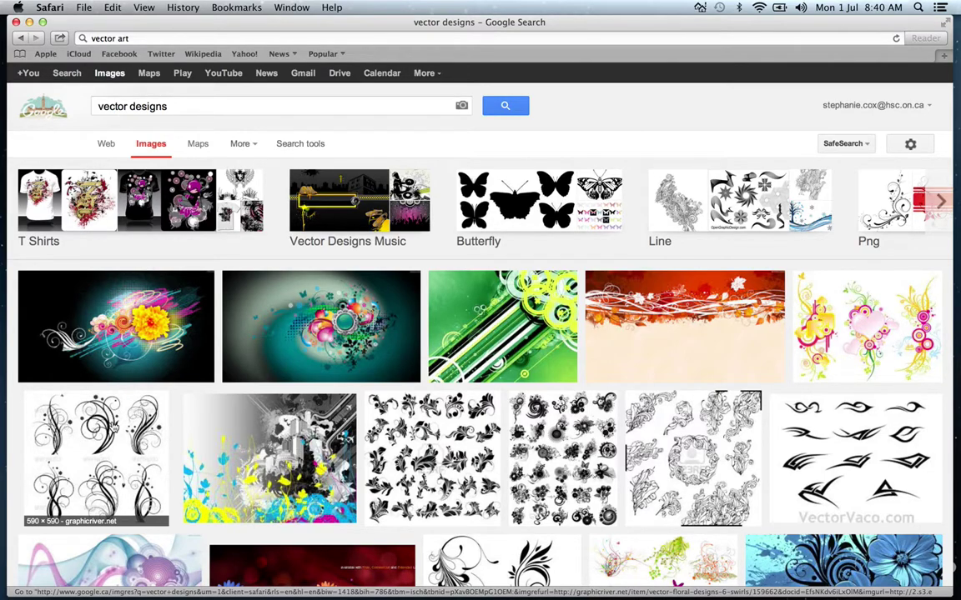
{"action": "scroll", "coordinate": [21, 452], "scroll_direction": "down", "scroll_amount": 10}
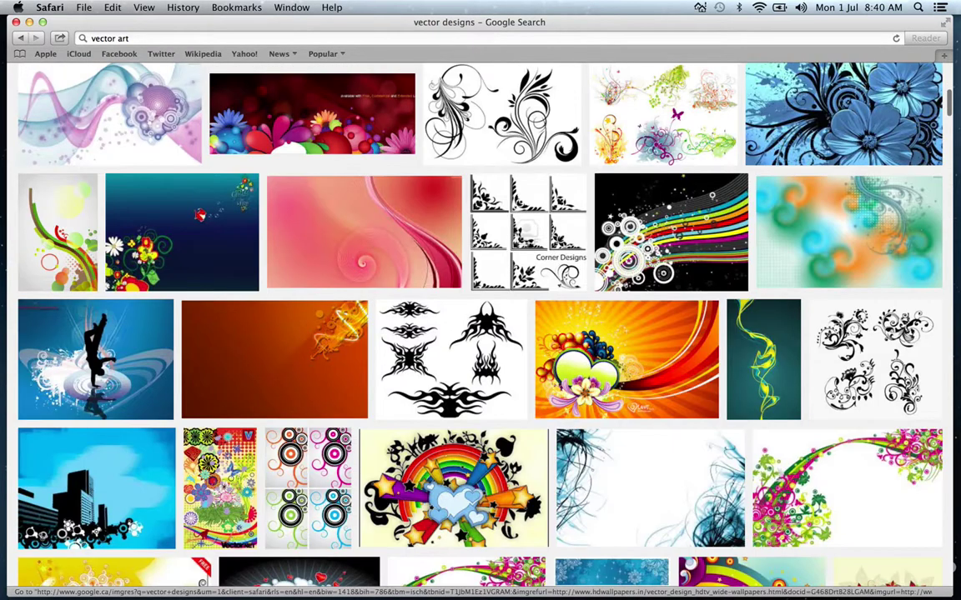
{"action": "scroll", "coordinate": [179, 242], "scroll_direction": "up", "scroll_amount": 10}
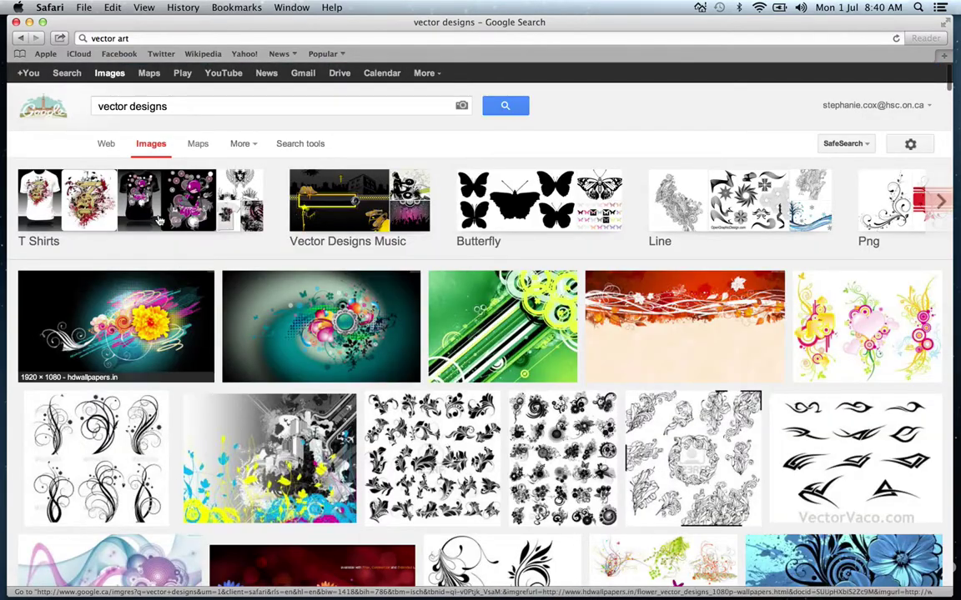
Step: Change the image search to 'vector people'
{"action": "double_click", "coordinate": [138, 105]}
{"action": "type", "text": "people"}
{"action": "key", "text": "Return"}
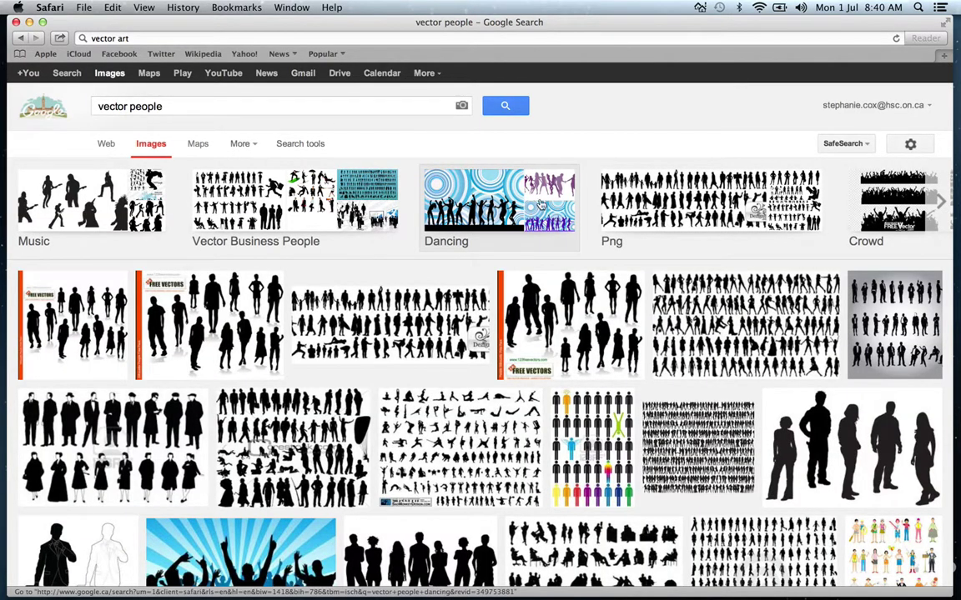
Step: Search 'vector proiles', auto-corrected to vector profiles, and scroll through the silhouette results
{"action": "double_click", "coordinate": [136, 106]}
{"action": "type", "text": "proiles"}
{"action": "key", "text": "Return"}
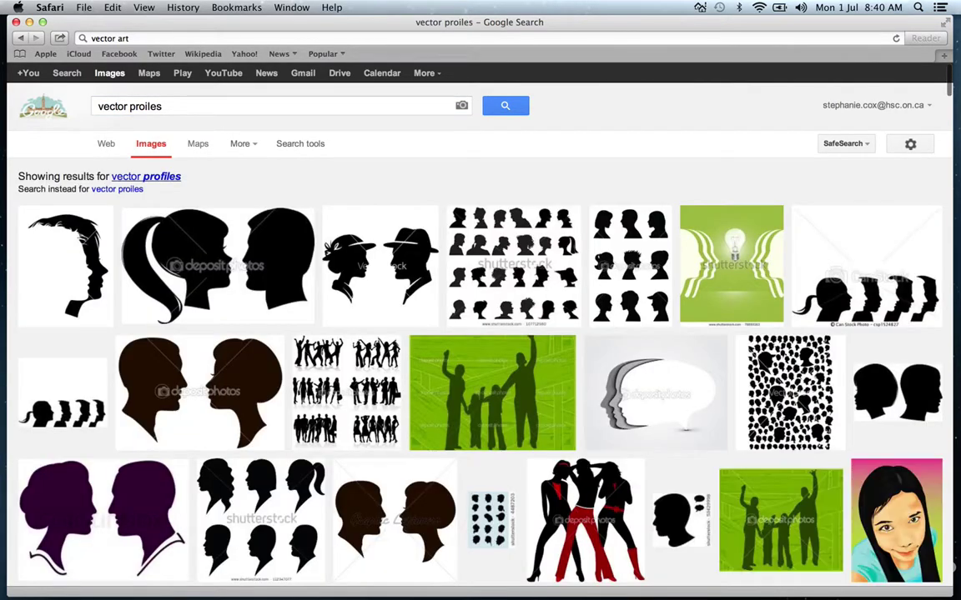
{"action": "scroll", "coordinate": [480, 334], "scroll_direction": "down", "scroll_amount": 10}
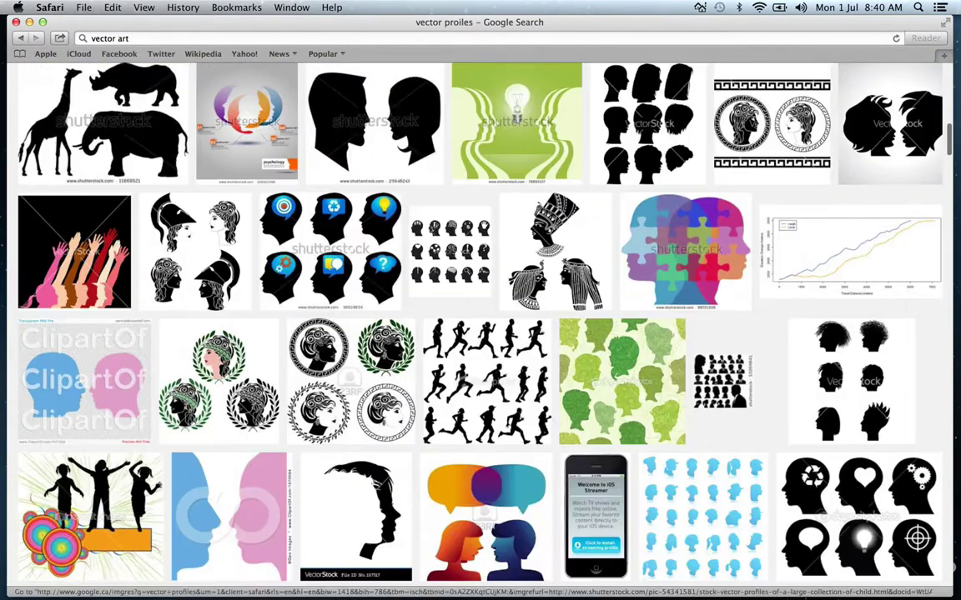
{"action": "scroll", "coordinate": [480, 334], "scroll_direction": "down", "scroll_amount": 15}
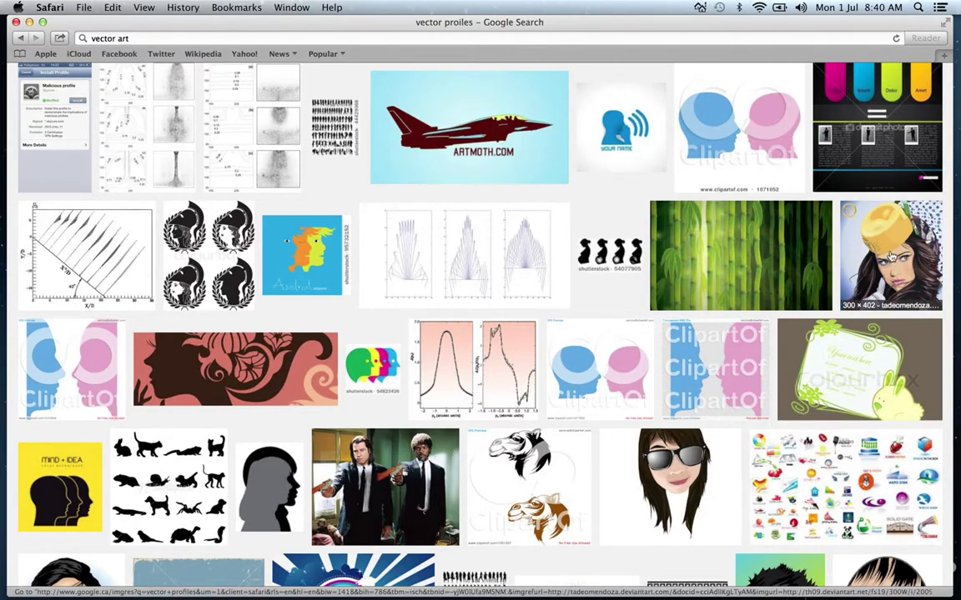
{"action": "scroll", "coordinate": [725, 196], "scroll_direction": "up", "scroll_amount": 8}
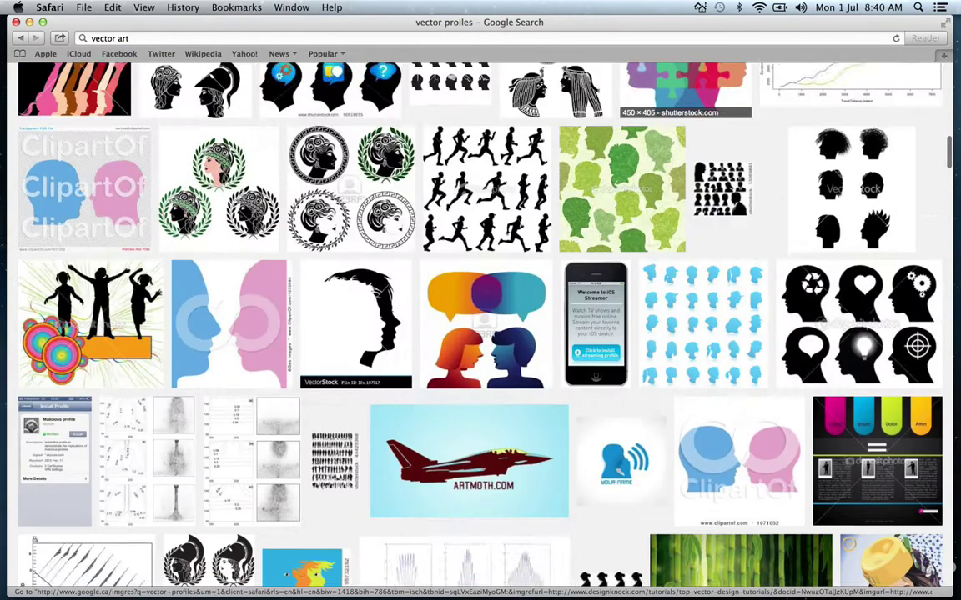
{"action": "scroll", "coordinate": [722, 202], "scroll_direction": "up", "scroll_amount": 10}
Step: Change the image search to 'vector animals'
{"action": "double_click", "coordinate": [133, 107]}
{"action": "type", "text": "animals"}
{"action": "key", "text": "Return"}
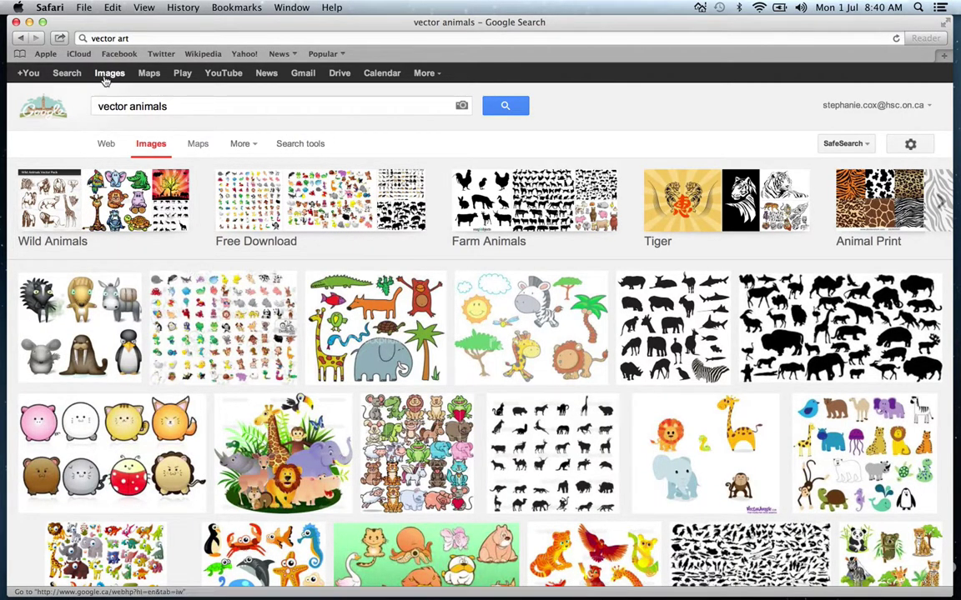
Step: Search 'vector character' and glance over the results
{"action": "double_click", "coordinate": [137, 106]}
{"action": "key", "text": "BackSpace"}
{"action": "type", "text": "character"}
{"action": "key", "text": "Return"}
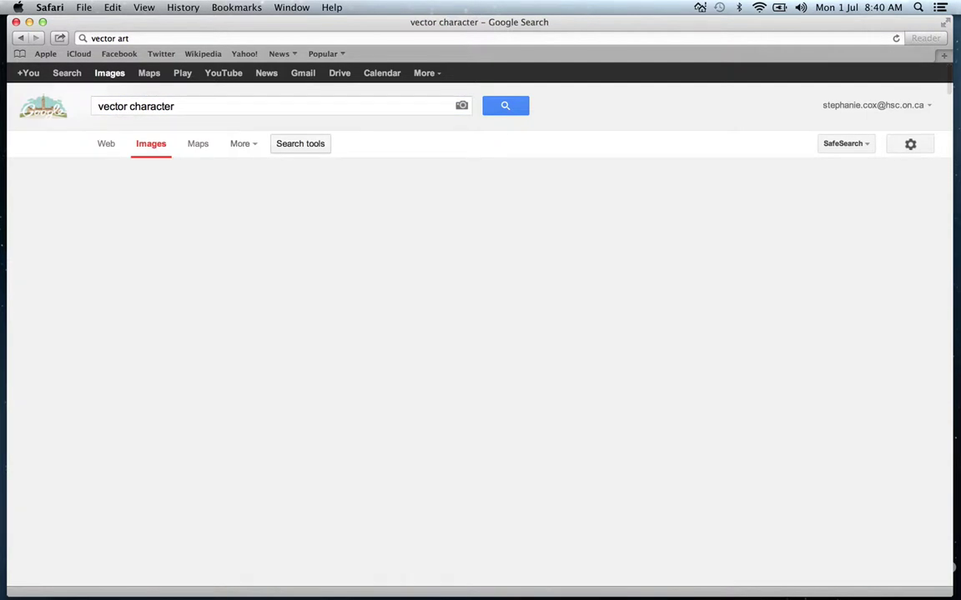
{"action": "scroll", "coordinate": [346, 177], "scroll_direction": "down", "scroll_amount": 4}
{"action": "scroll", "coordinate": [346, 178], "scroll_direction": "up", "scroll_amount": 4}
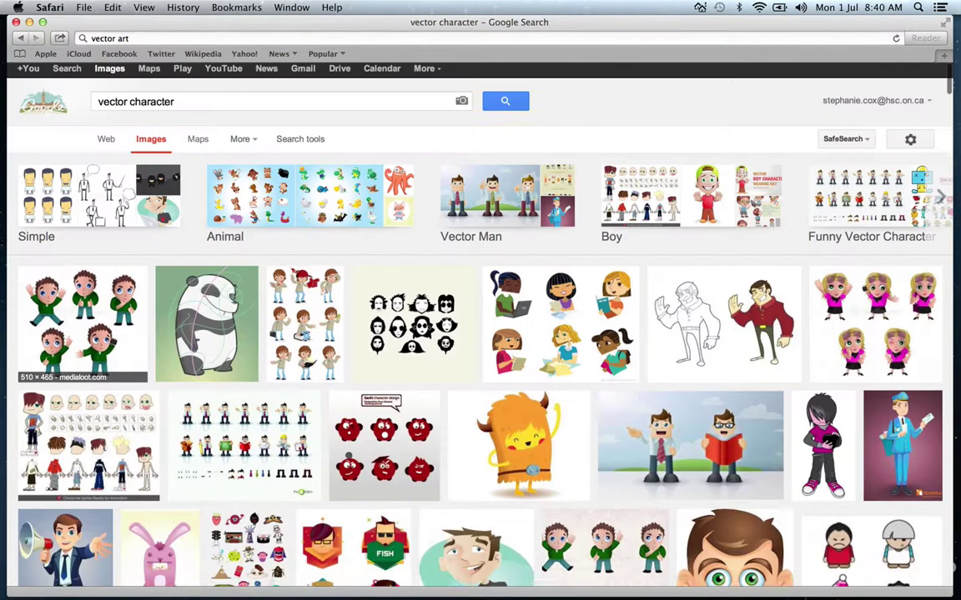
Step: Refine the query to 'vector characters' and scroll through the results
{"action": "type", "text": "s"}
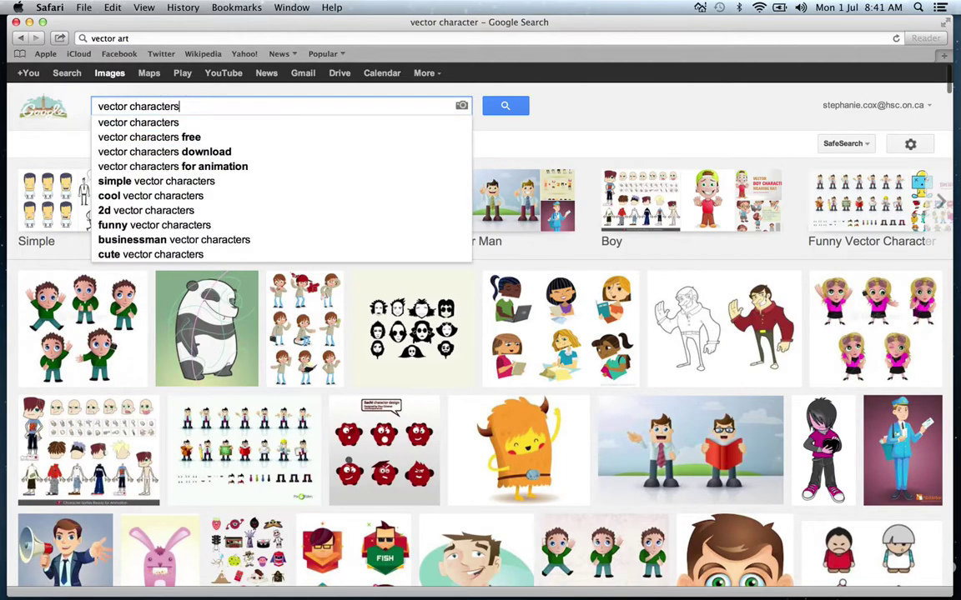
{"action": "key", "text": "Return"}
{"action": "scroll", "coordinate": [193, 120], "scroll_direction": "down", "scroll_amount": 5}
{"action": "scroll", "coordinate": [480, 317], "scroll_direction": "down", "scroll_amount": 15}
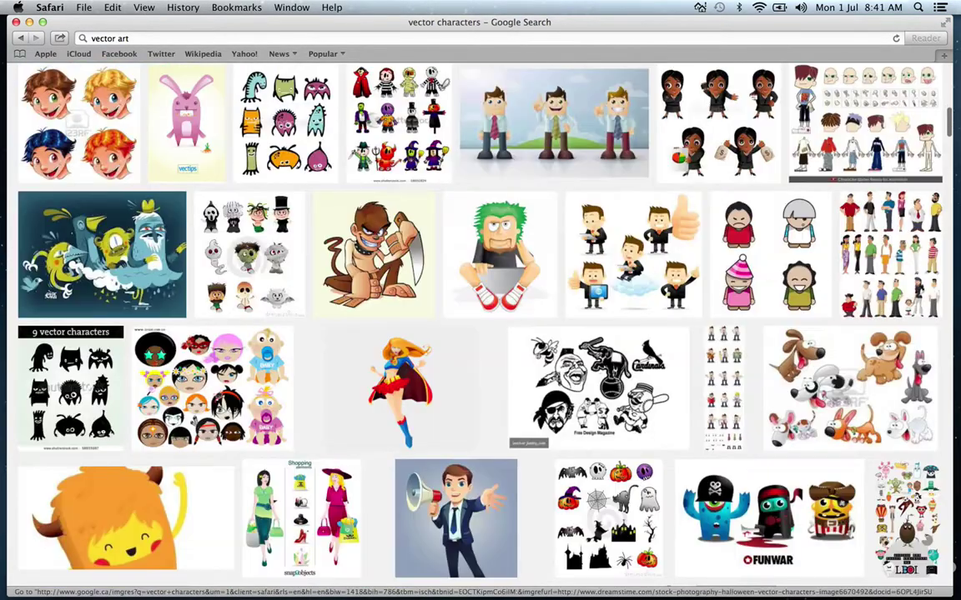
{"action": "scroll", "coordinate": [481, 317], "scroll_direction": "down", "scroll_amount": 15}
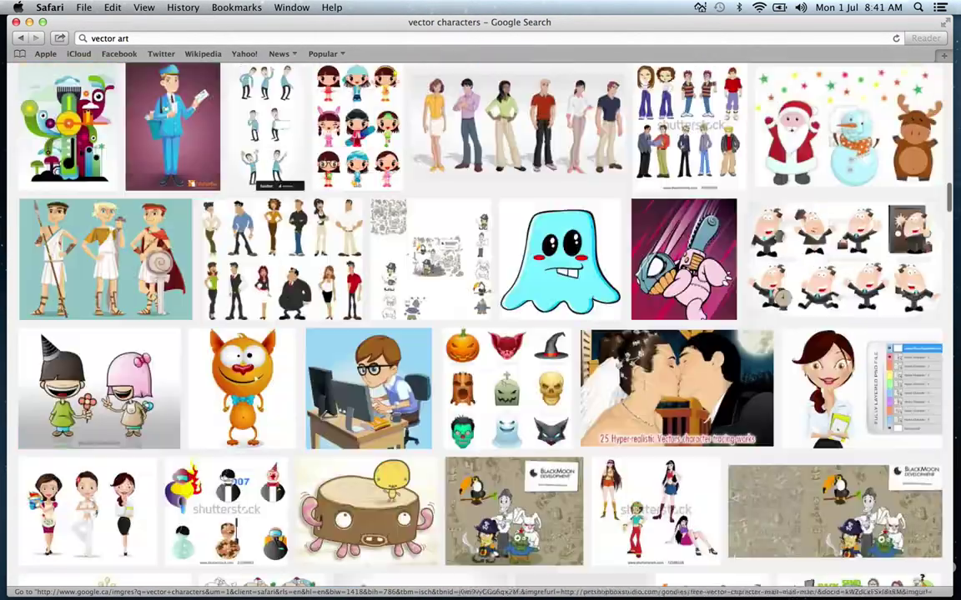
{"action": "scroll", "coordinate": [481, 317], "scroll_direction": "down", "scroll_amount": 8}
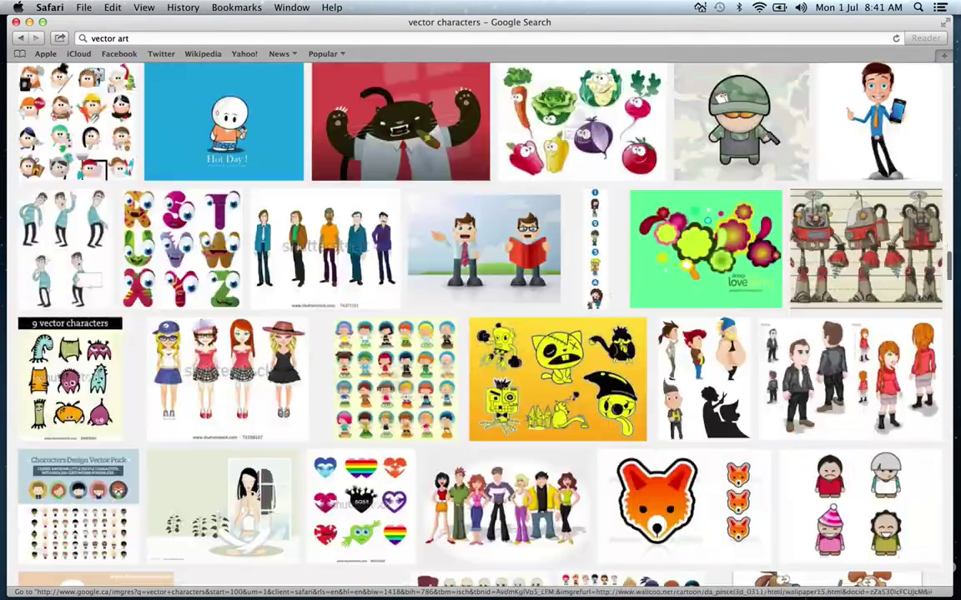
{"action": "scroll", "coordinate": [480, 317], "scroll_direction": "down", "scroll_amount": 15}
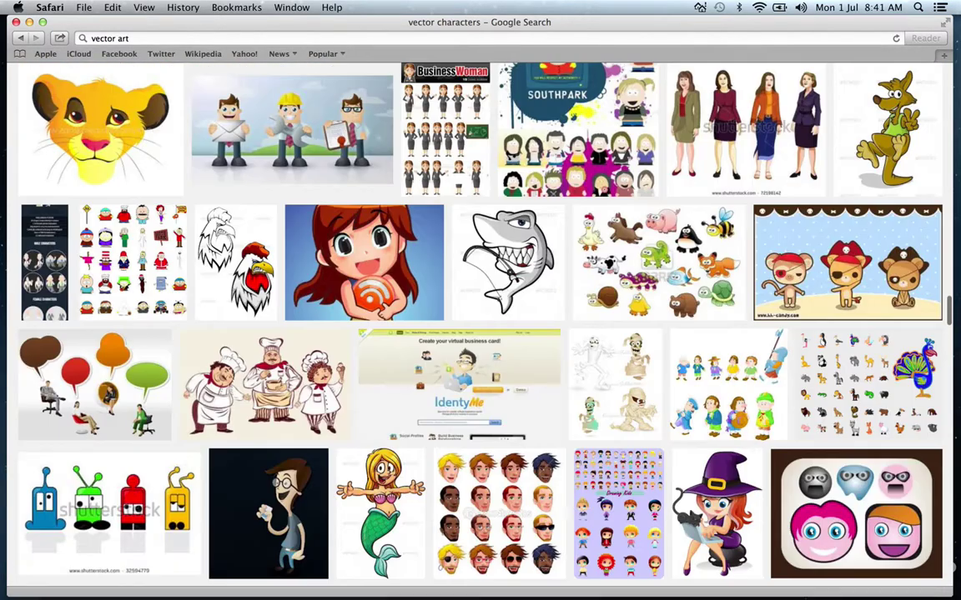
{"action": "scroll", "coordinate": [480, 317], "scroll_direction": "up", "scroll_amount": 20}
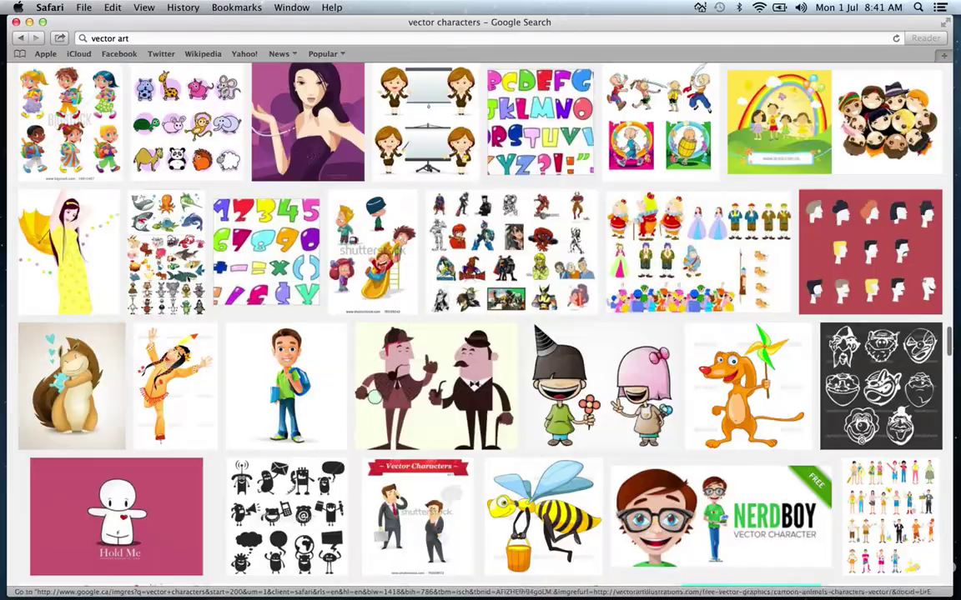
{"action": "scroll", "coordinate": [480, 317], "scroll_direction": "up", "scroll_amount": 20}
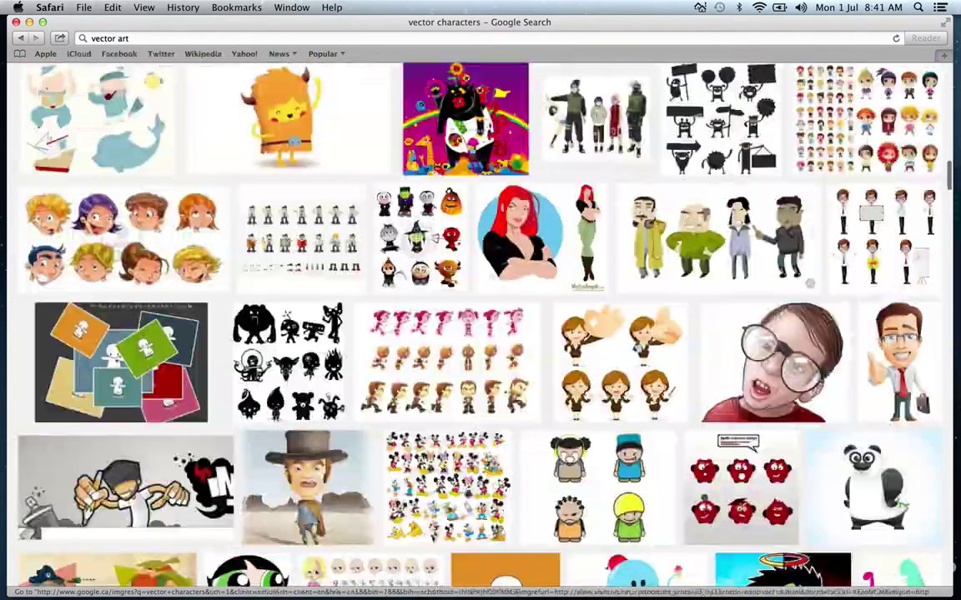
{"action": "scroll", "coordinate": [481, 317], "scroll_direction": "up", "scroll_amount": 5}
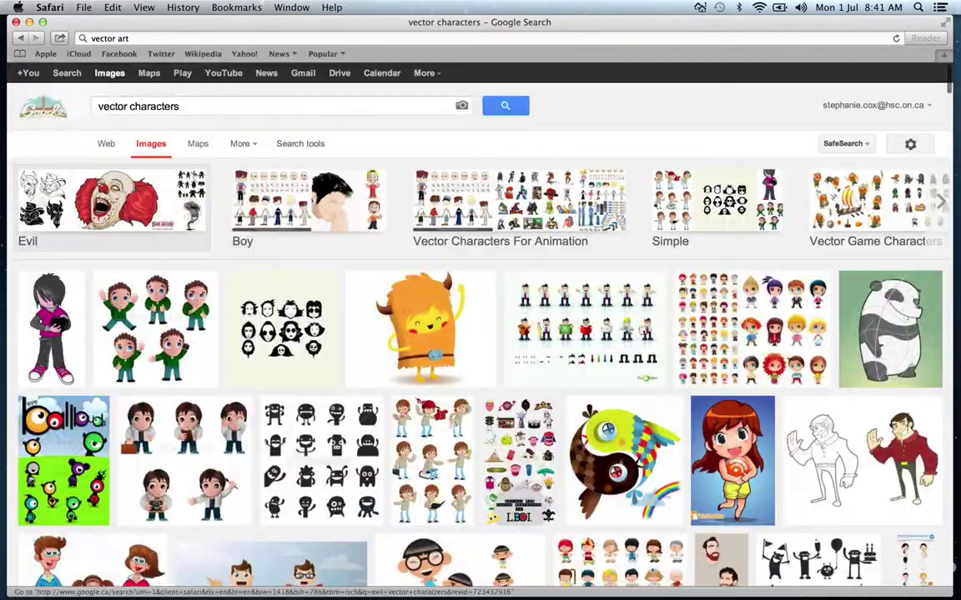
Step: Search 'vector alligatora', accept the 'vector alligator' correction, and browse the results
{"action": "left_click_drag", "start_coordinate": [130, 107], "coordinate": [281, 111]}
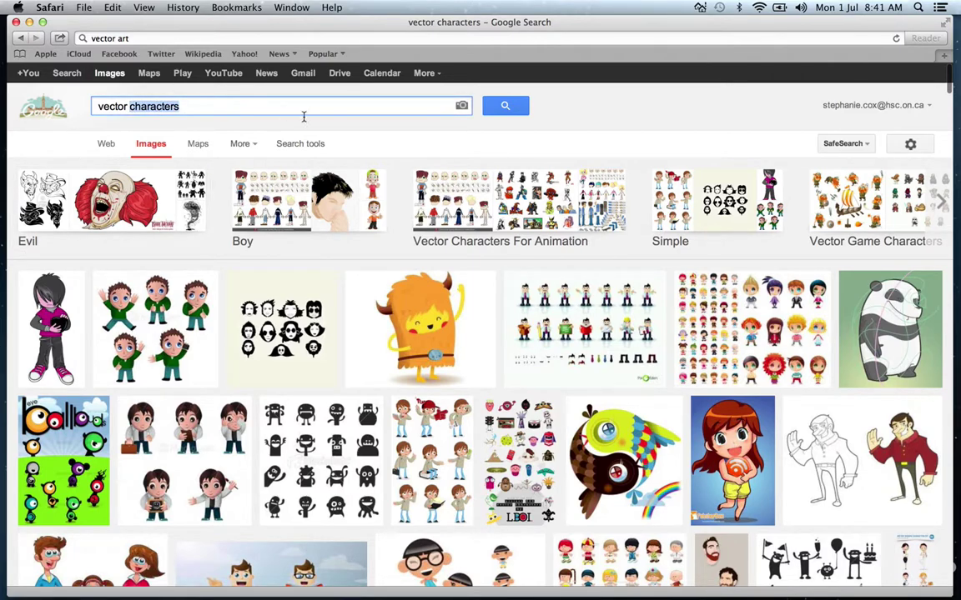
{"action": "type", "text": "alligatora"}
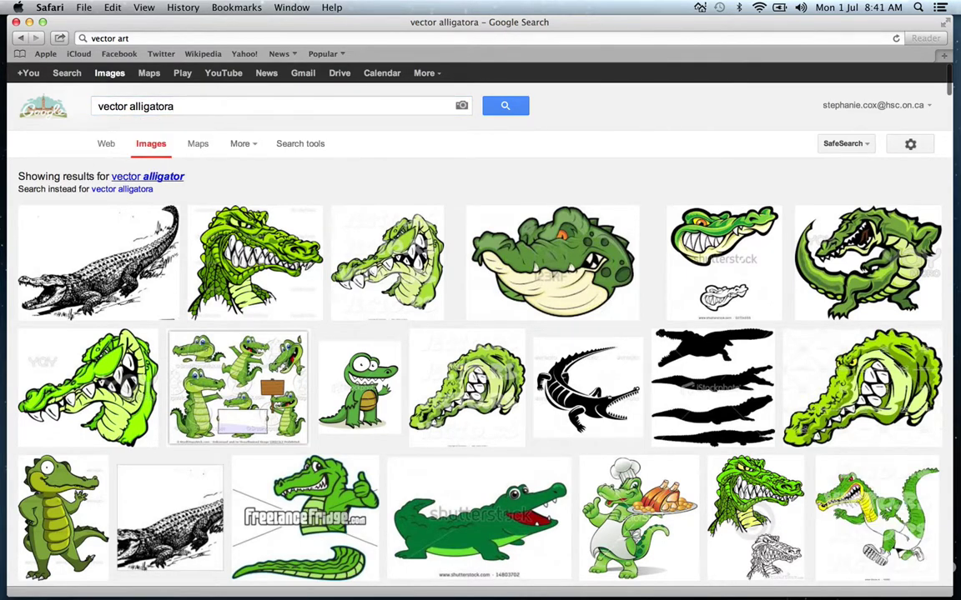
{"action": "left_click", "coordinate": [169, 176]}
{"action": "scroll", "coordinate": [171, 180], "scroll_direction": "down", "scroll_amount": 10}
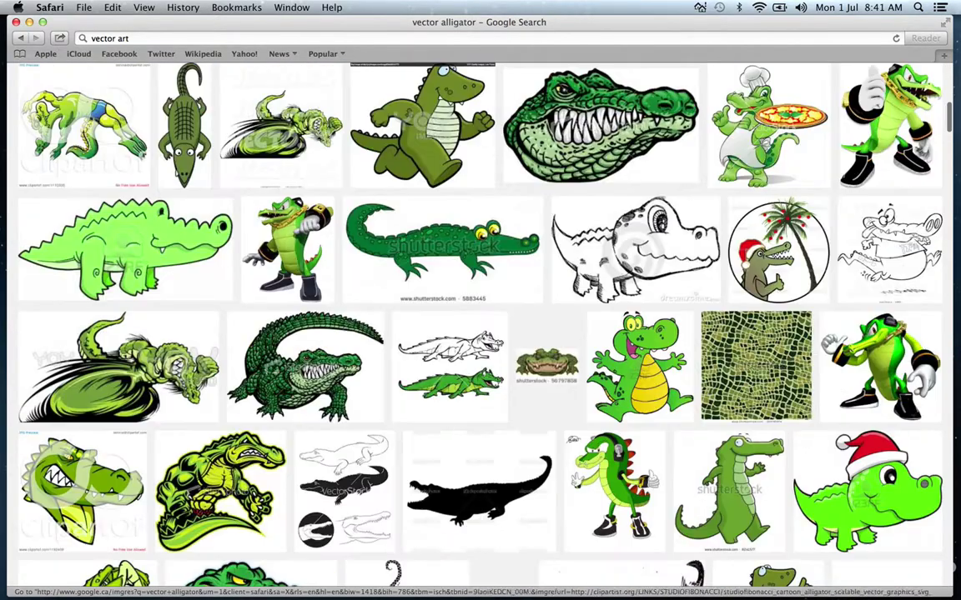
{"action": "scroll", "coordinate": [480, 325], "scroll_direction": "down", "scroll_amount": 5}
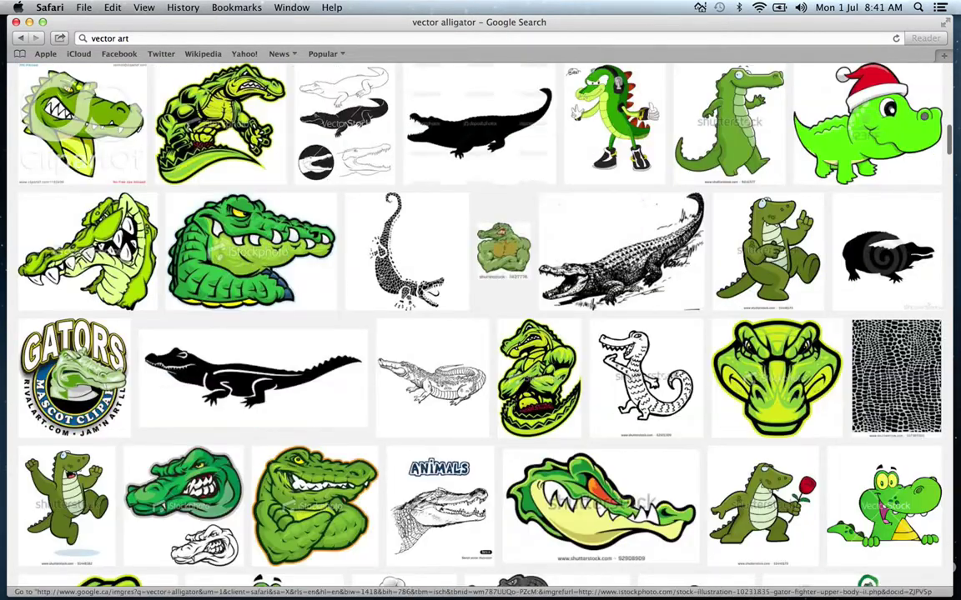
{"action": "scroll", "coordinate": [480, 325], "scroll_direction": "up", "scroll_amount": 2}
{"action": "scroll", "coordinate": [13, 156], "scroll_direction": "up", "scroll_amount": 13}
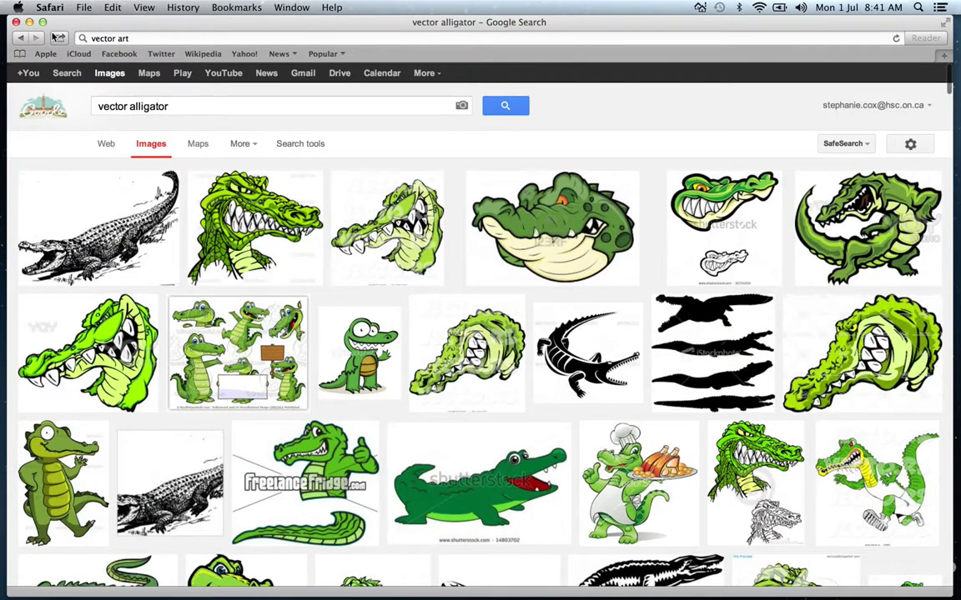
{"action": "left_click", "coordinate": [29, 23]}
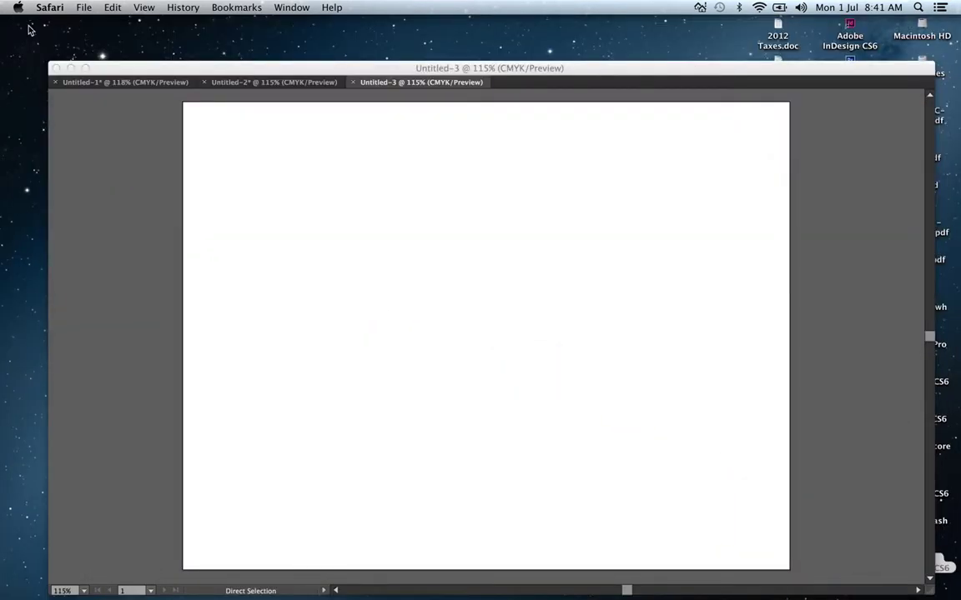
Step: Dismiss the Add Anchor Point warning on the empty Untitled-3 artboard and choose the Pen Tool
{"action": "left_click", "coordinate": [100, 163]}
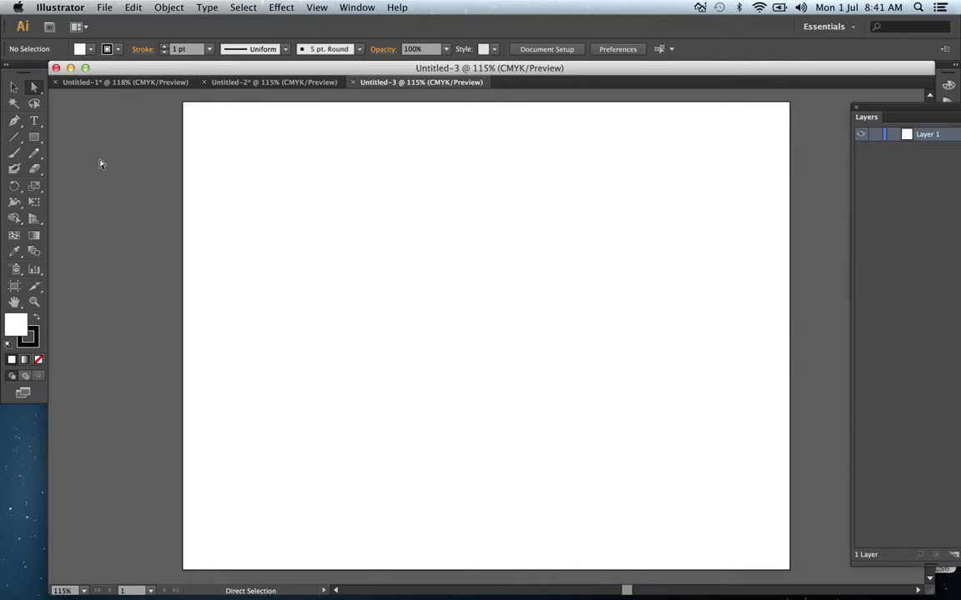
{"action": "left_click_drag", "start_coordinate": [14, 121], "coordinate": [35, 129]}
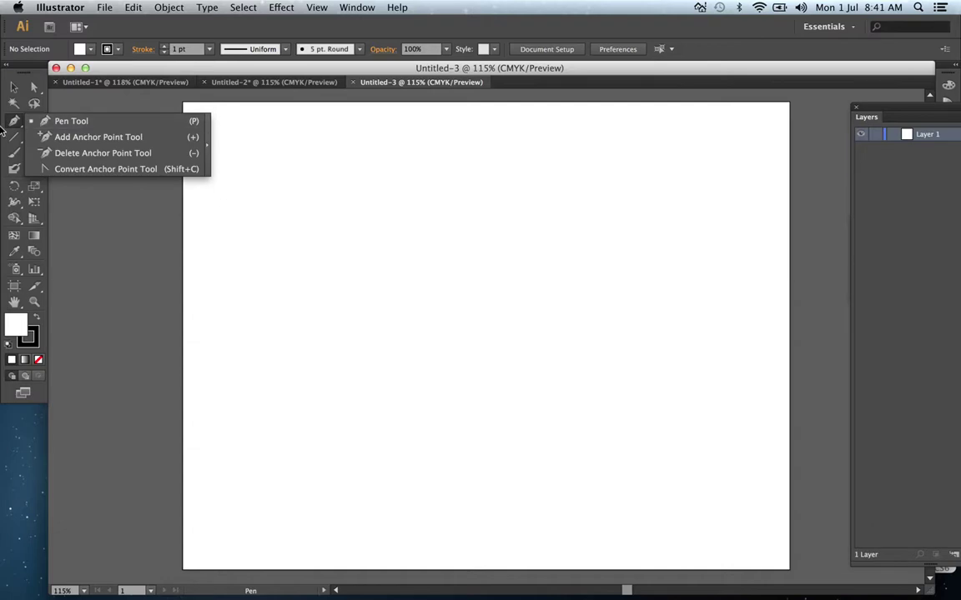
{"action": "left_click", "coordinate": [81, 137]}
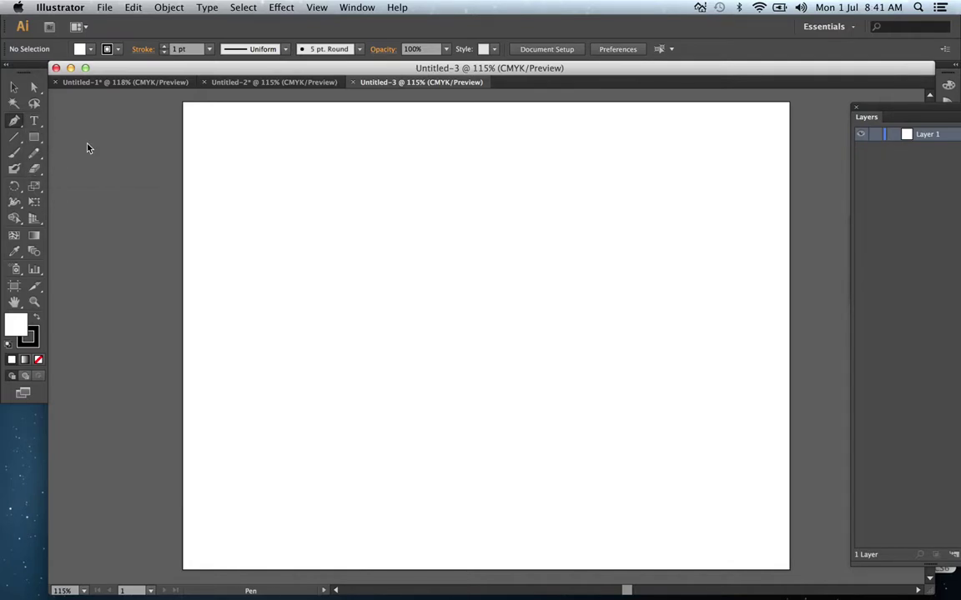
{"action": "left_click", "coordinate": [327, 209]}
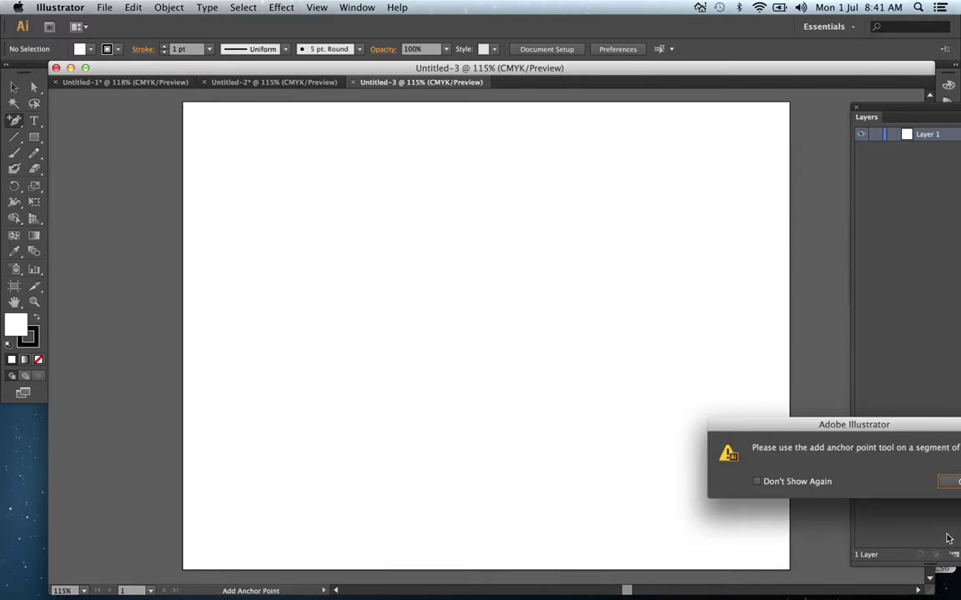
{"action": "key", "text": "Return"}
{"action": "left_click_drag", "start_coordinate": [14, 120], "coordinate": [64, 127]}
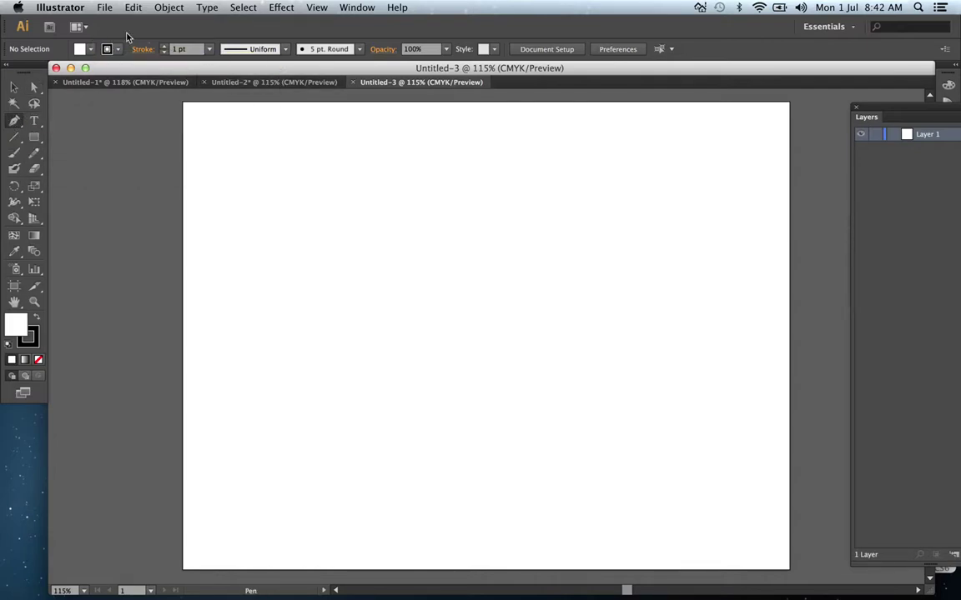
Step: Set the fill to CMYK Red and the stroke to magenta
{"action": "left_click", "coordinate": [106, 49]}
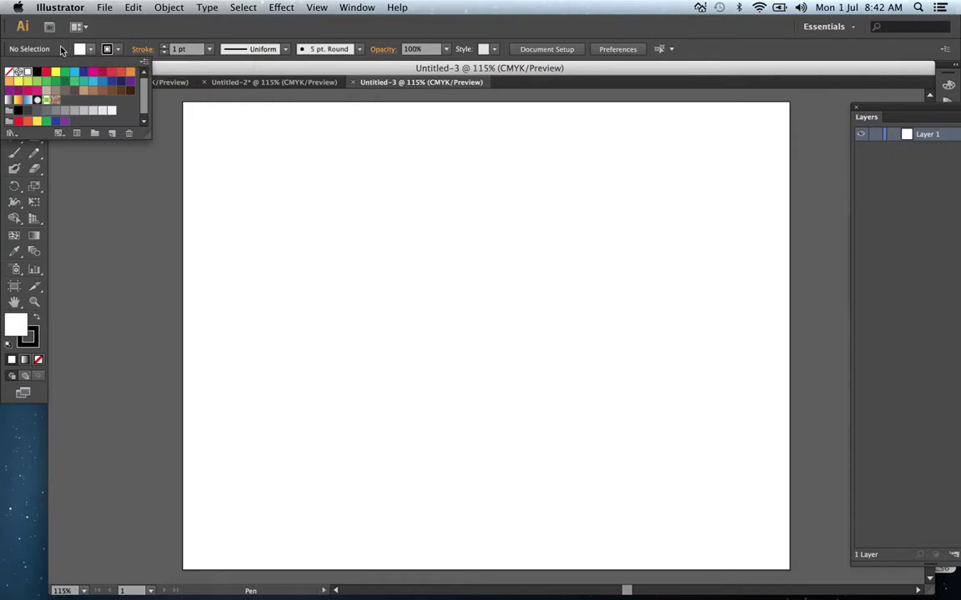
{"action": "left_click", "coordinate": [46, 74]}
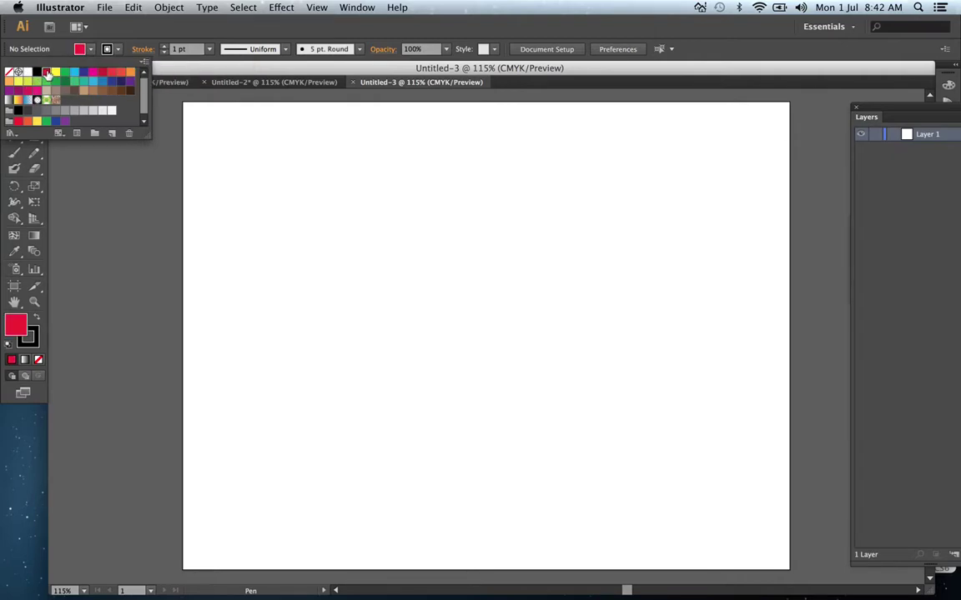
{"action": "left_click", "coordinate": [119, 50]}
{"action": "left_click", "coordinate": [93, 72]}
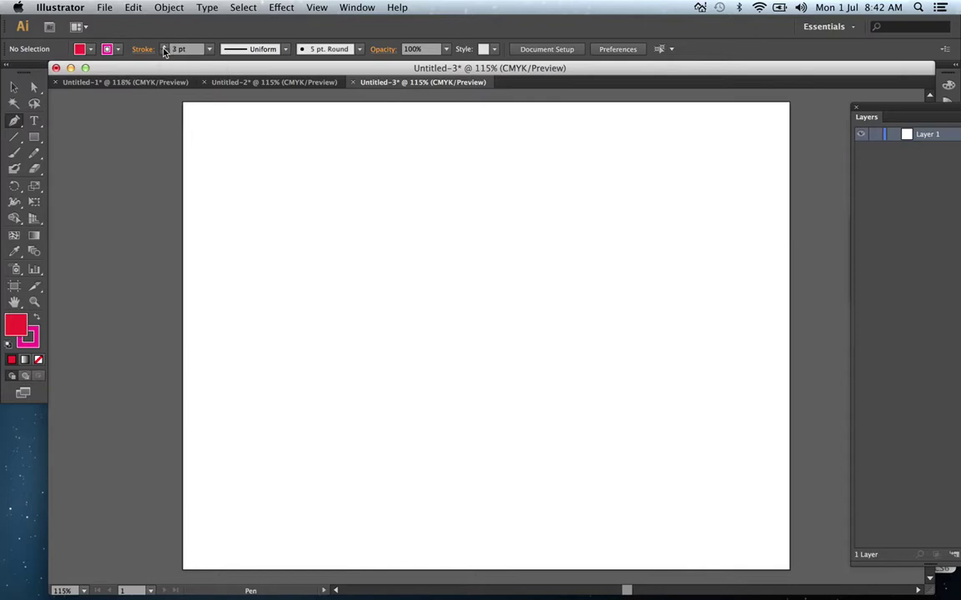
Step: Sketch a practice pentagon with the Pen, then select and delete it
{"action": "left_click", "coordinate": [285, 157]}
{"action": "left_click", "coordinate": [414, 156]}
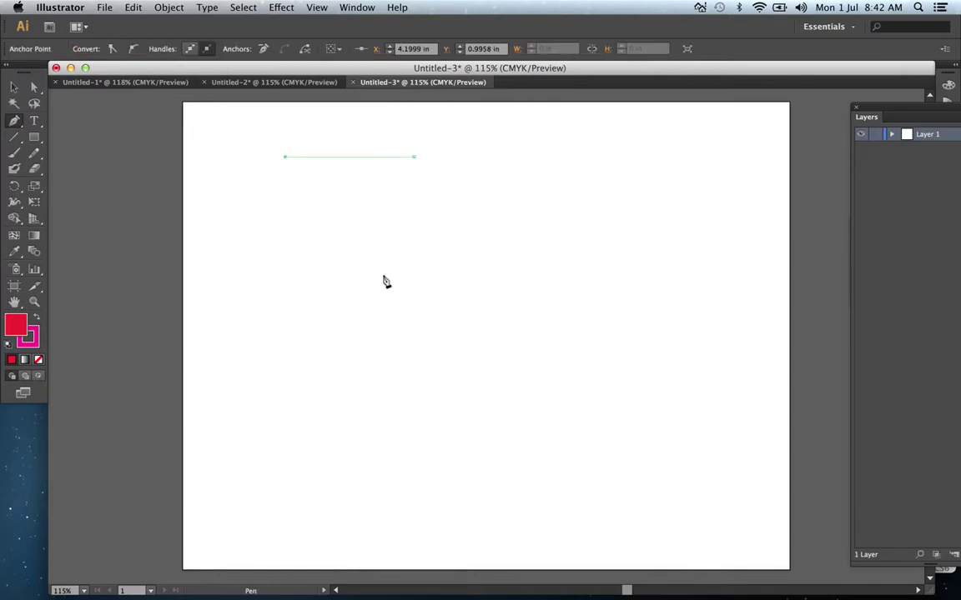
{"action": "left_click", "coordinate": [320, 283]}
{"action": "left_click", "coordinate": [276, 252]}
{"action": "left_click", "coordinate": [305, 221]}
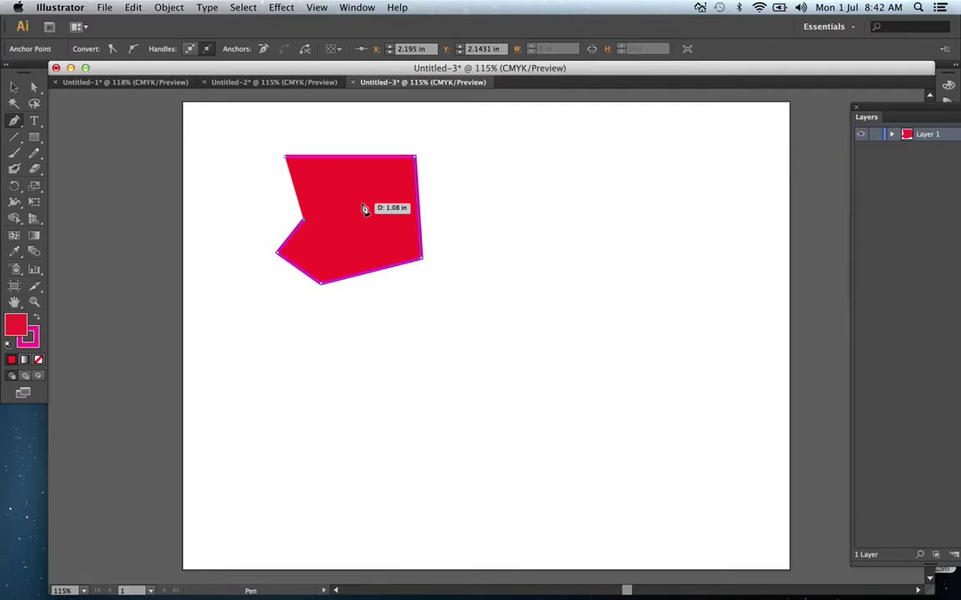
{"action": "key", "text": "ctrl+z"}
{"action": "left_click", "coordinate": [13, 87]}
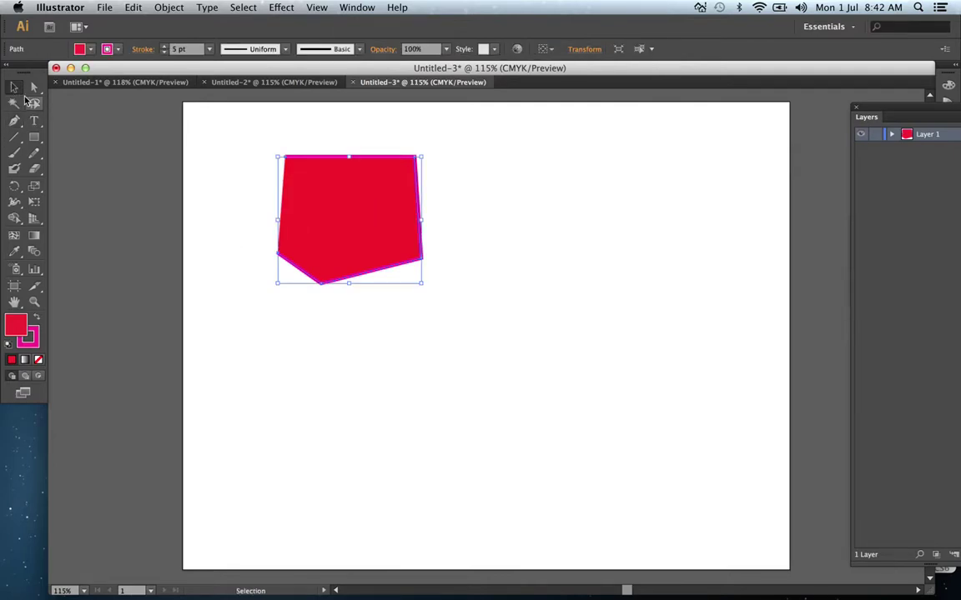
{"action": "key", "text": "Delete"}
{"action": "left_click", "coordinate": [91, 50]}
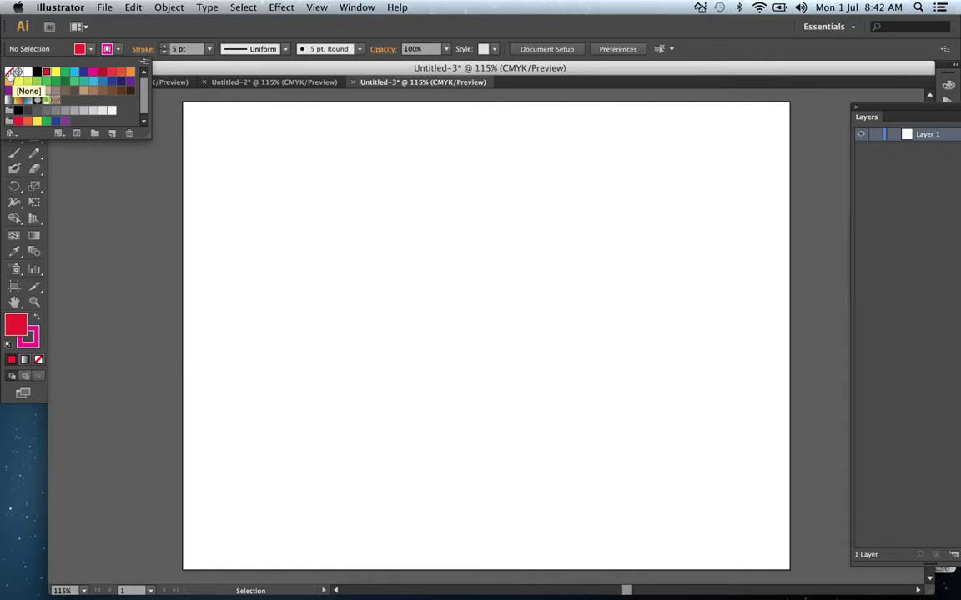
Step: Set the fill to None and stroke weight to 3 pt, leaving width profile and brush unchanged
{"action": "left_click", "coordinate": [10, 73]}
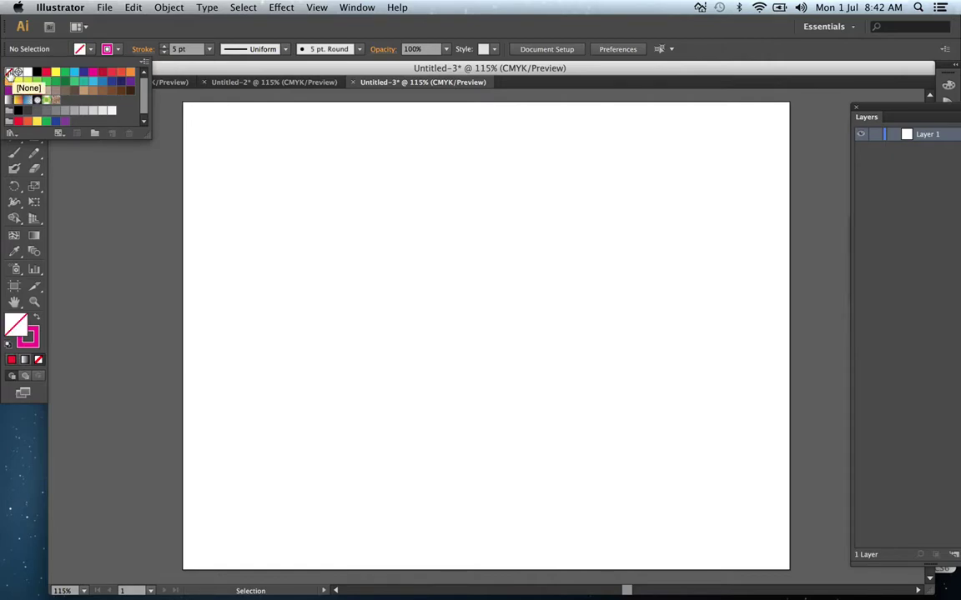
{"action": "left_click", "coordinate": [209, 49]}
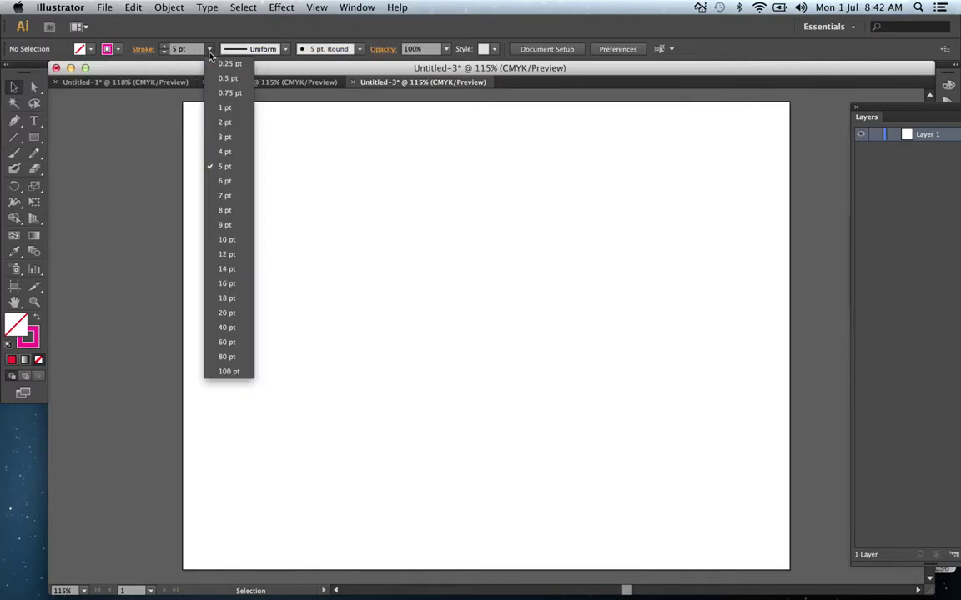
{"action": "left_click", "coordinate": [227, 145]}
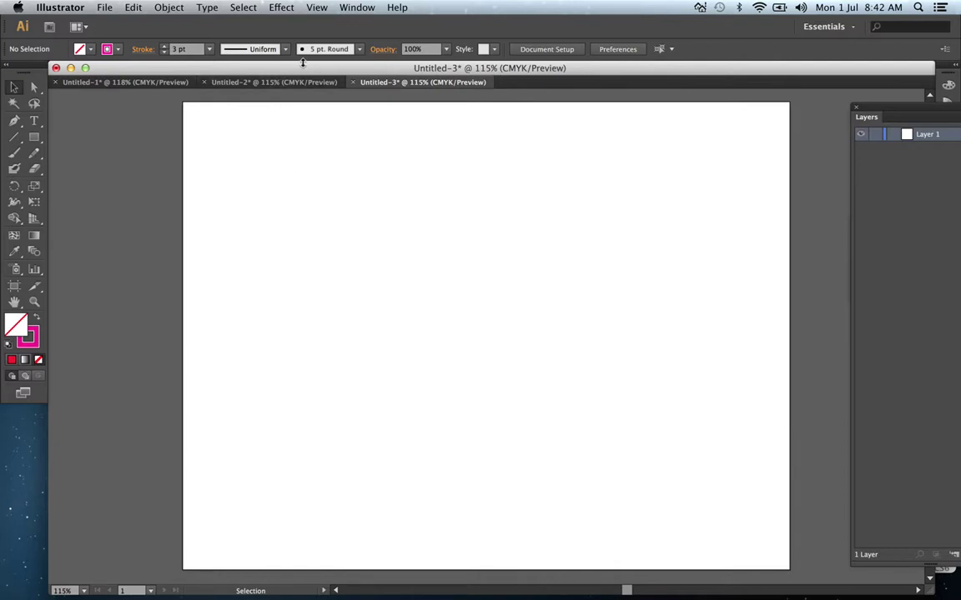
{"action": "left_click", "coordinate": [259, 48]}
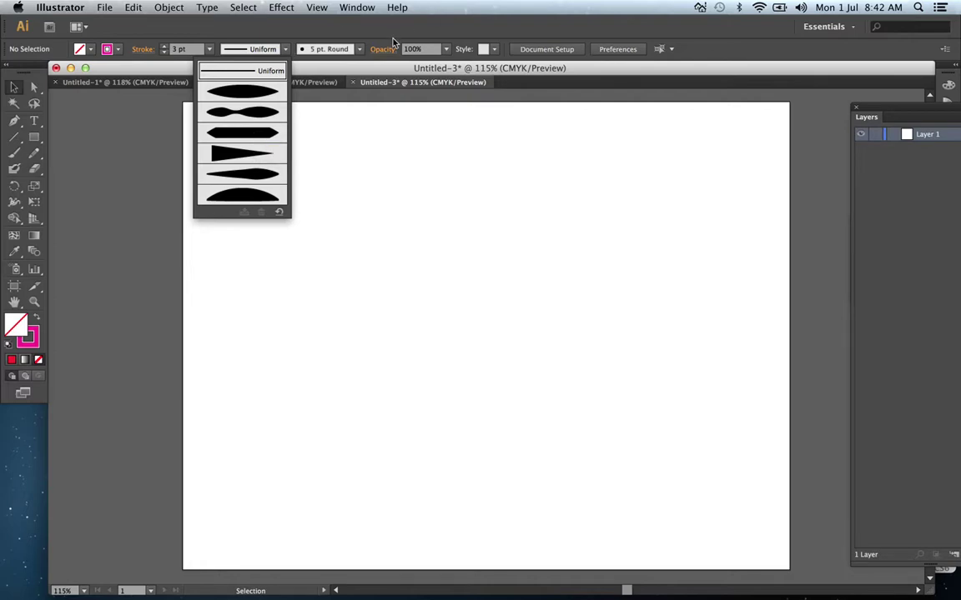
{"action": "left_click", "coordinate": [357, 50]}
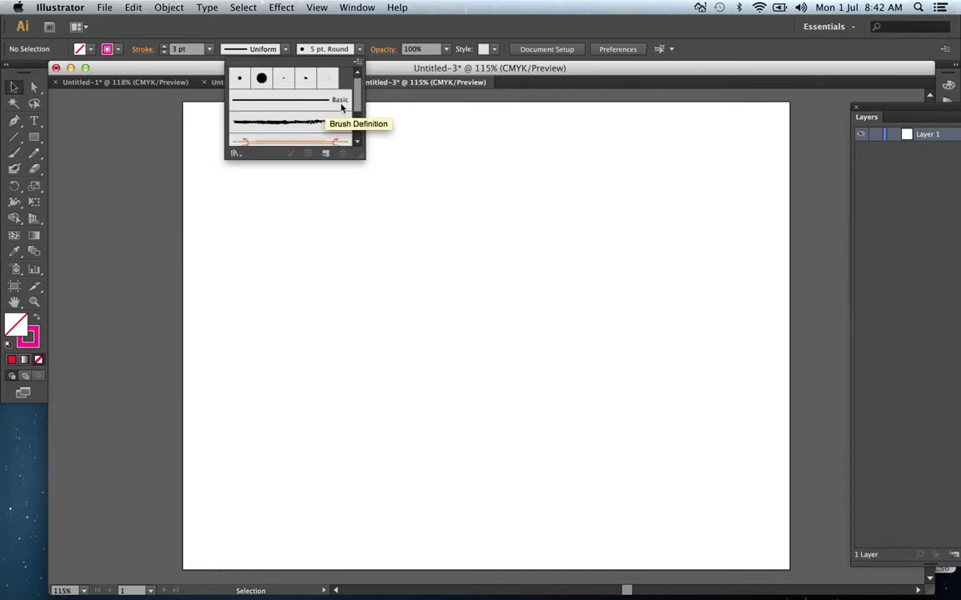
{"action": "left_click", "coordinate": [357, 44]}
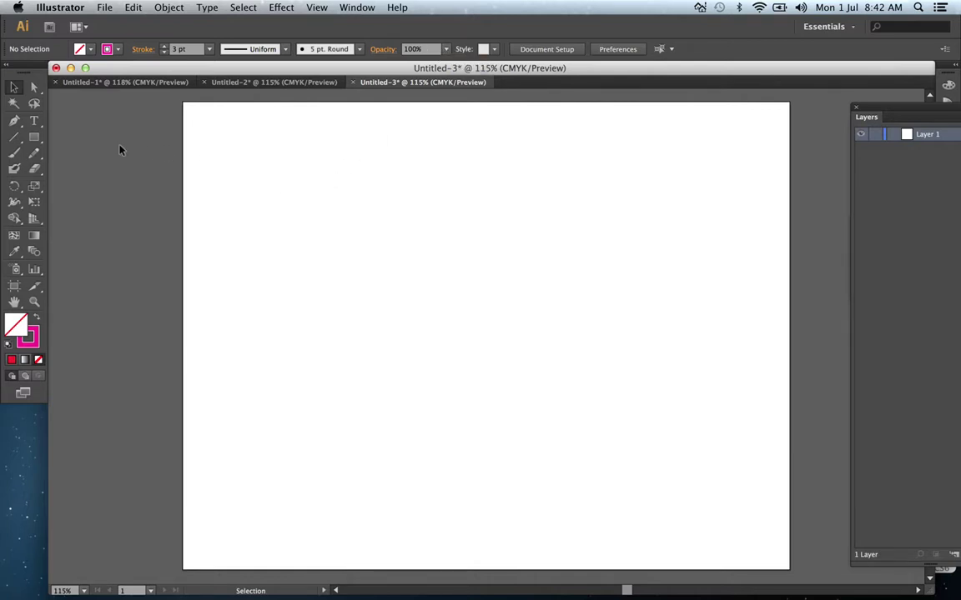
{"action": "left_click", "coordinate": [14, 121]}
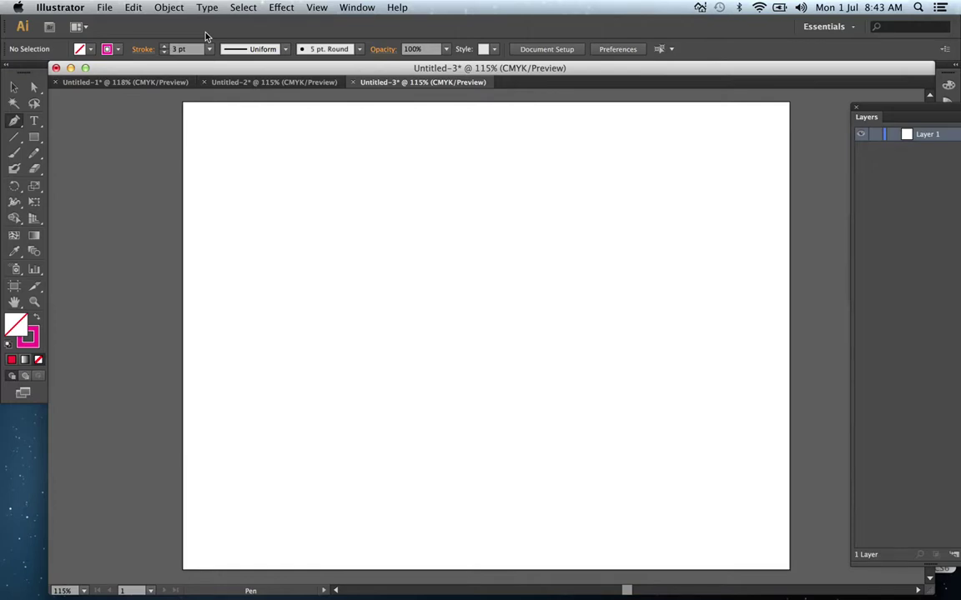
Step: Pen a stepped path: a rising diagonal, then alternating horizontal and upward straight segments
{"action": "left_click", "coordinate": [226, 212]}
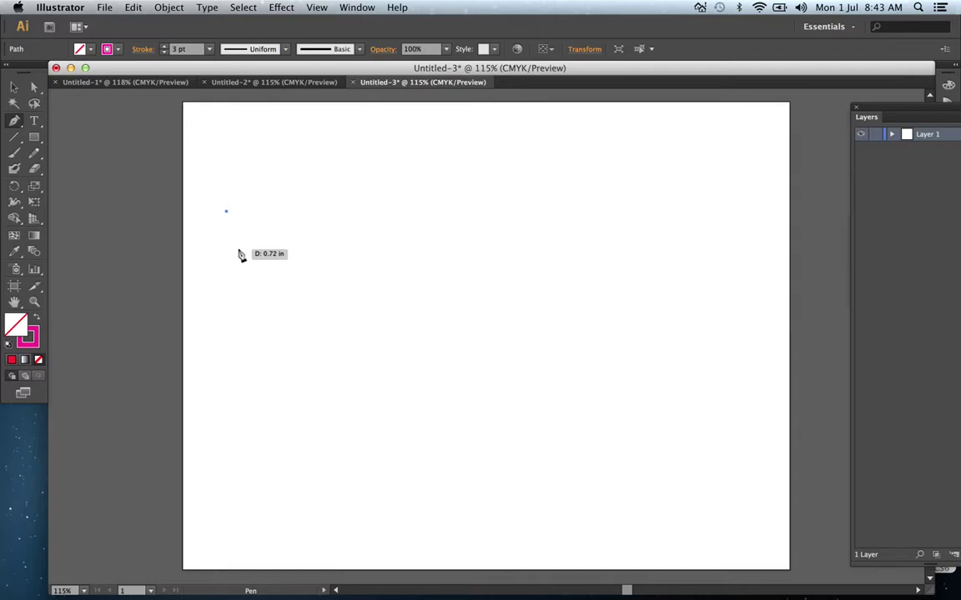
{"action": "left_click", "coordinate": [343, 157]}
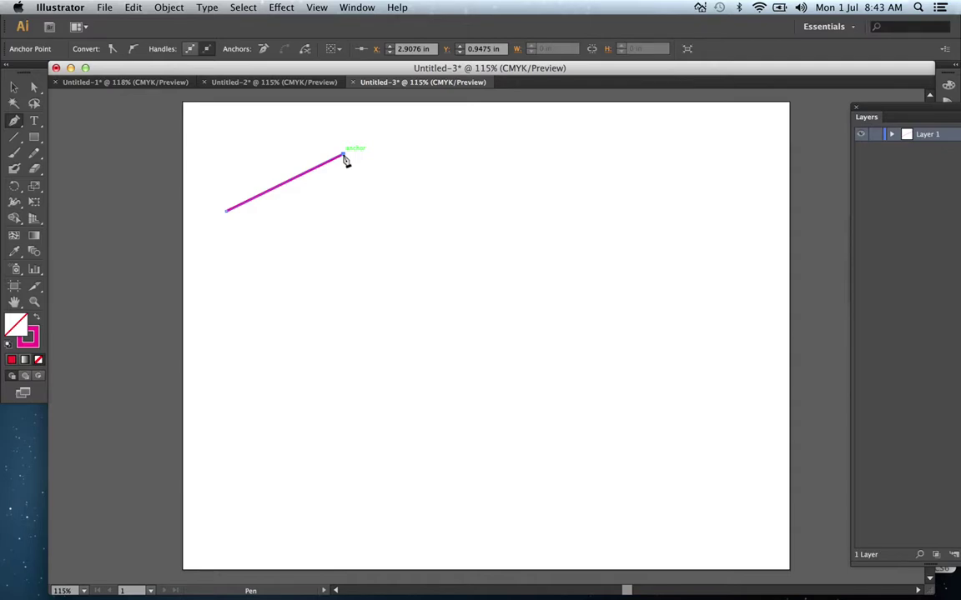
{"action": "left_click", "coordinate": [457, 153]}
{"action": "left_click", "coordinate": [455, 130]}
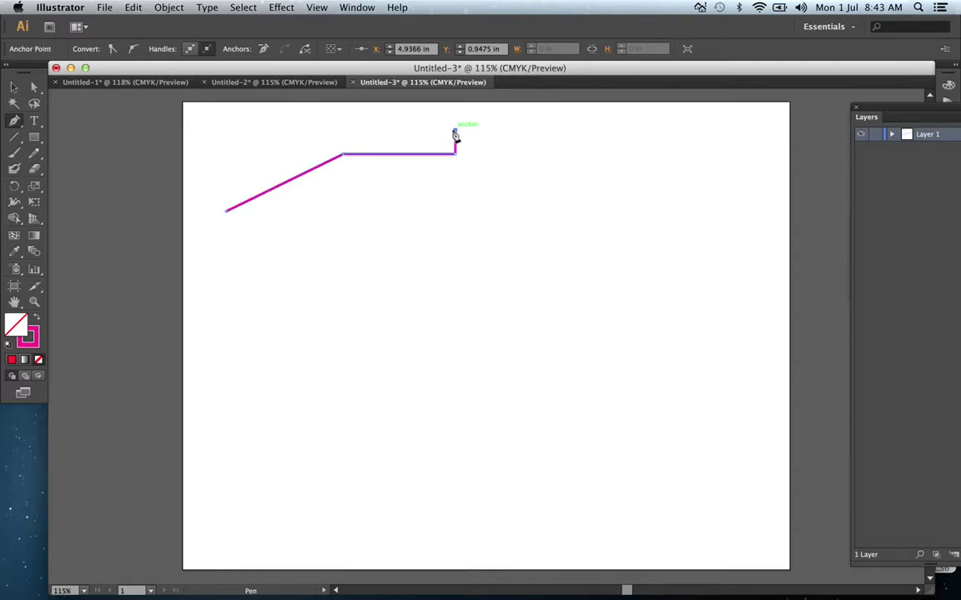
{"action": "left_click", "coordinate": [518, 131]}
{"action": "left_click", "coordinate": [518, 112]}
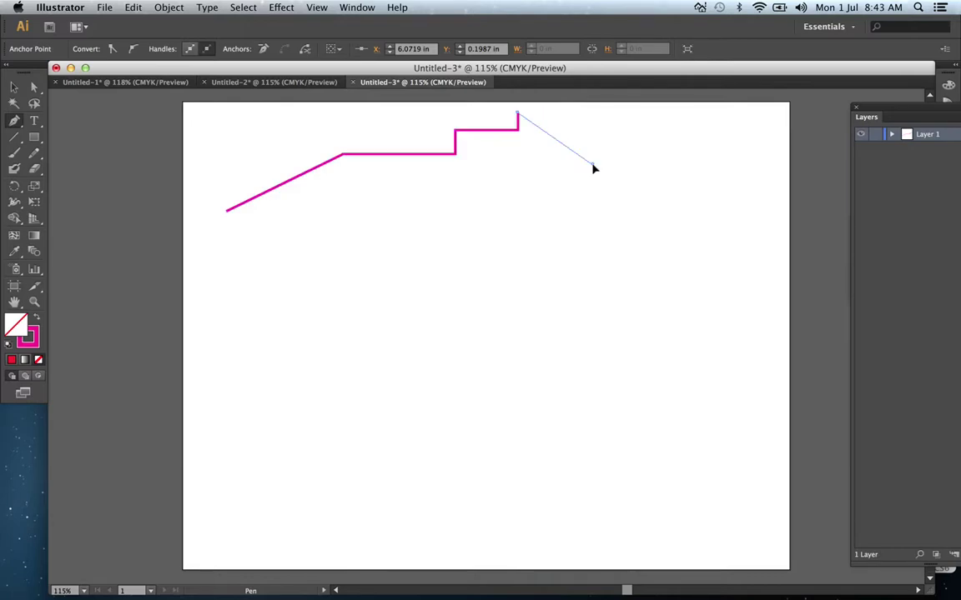
Step: Add wavy curved segments on the right, converting each curve's end anchor to a corner
{"action": "left_click_drag", "start_coordinate": [594, 169], "coordinate": [589, 216]}
{"action": "left_click_drag", "start_coordinate": [589, 216], "coordinate": [587, 210]}
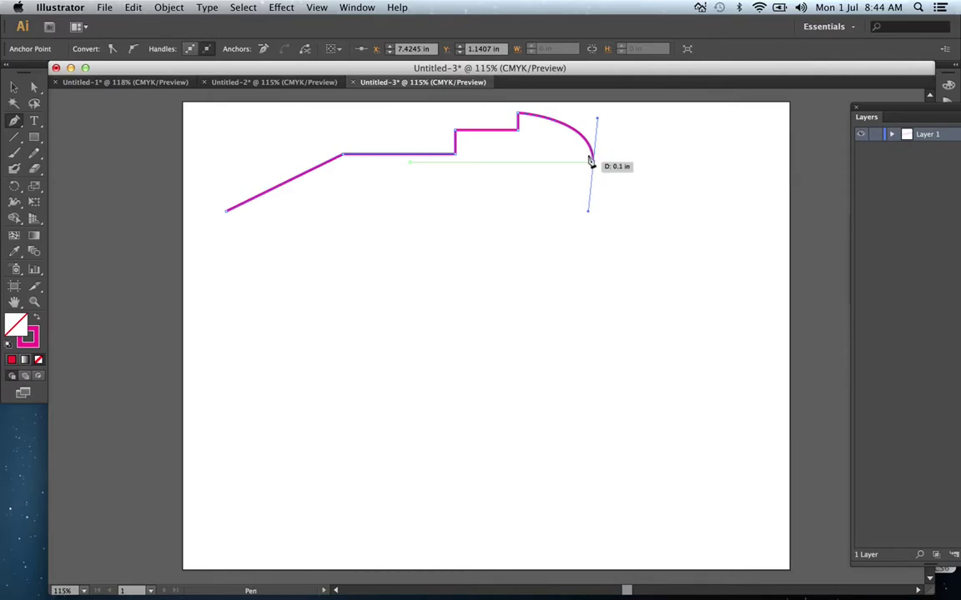
{"action": "mouse_move", "coordinate": [645, 175]}
{"action": "left_mouse_down"}
{"action": "mouse_move", "coordinate": [613, 247]}
{"action": "mouse_move", "coordinate": [641, 212]}
{"action": "mouse_move", "coordinate": [632, 244]}
{"action": "mouse_move", "coordinate": [643, 198]}
{"action": "mouse_move", "coordinate": [594, 242]}
{"action": "mouse_move", "coordinate": [666, 185]}
{"action": "mouse_move", "coordinate": [663, 206]}
{"action": "mouse_move", "coordinate": [626, 225]}
{"action": "mouse_move", "coordinate": [634, 188]}
{"action": "mouse_move", "coordinate": [666, 232]}
{"action": "mouse_move", "coordinate": [672, 217]}
{"action": "mouse_move", "coordinate": [643, 234]}
{"action": "mouse_move", "coordinate": [658, 212]}
{"action": "mouse_move", "coordinate": [665, 168]}
{"action": "left_mouse_up"}
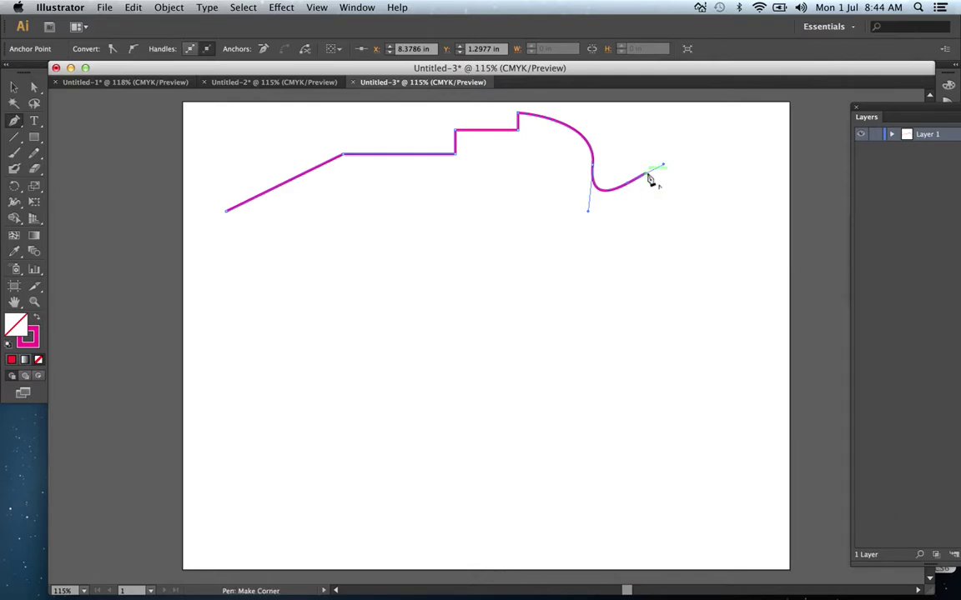
{"action": "left_click", "coordinate": [647, 176]}
{"action": "mouse_move", "coordinate": [676, 164]}
{"action": "left_mouse_down"}
{"action": "mouse_move", "coordinate": [697, 152]}
{"action": "mouse_move", "coordinate": [699, 127]}
{"action": "mouse_move", "coordinate": [707, 157]}
{"action": "mouse_move", "coordinate": [693, 188]}
{"action": "mouse_move", "coordinate": [708, 161]}
{"action": "mouse_move", "coordinate": [680, 135]}
{"action": "left_mouse_up"}
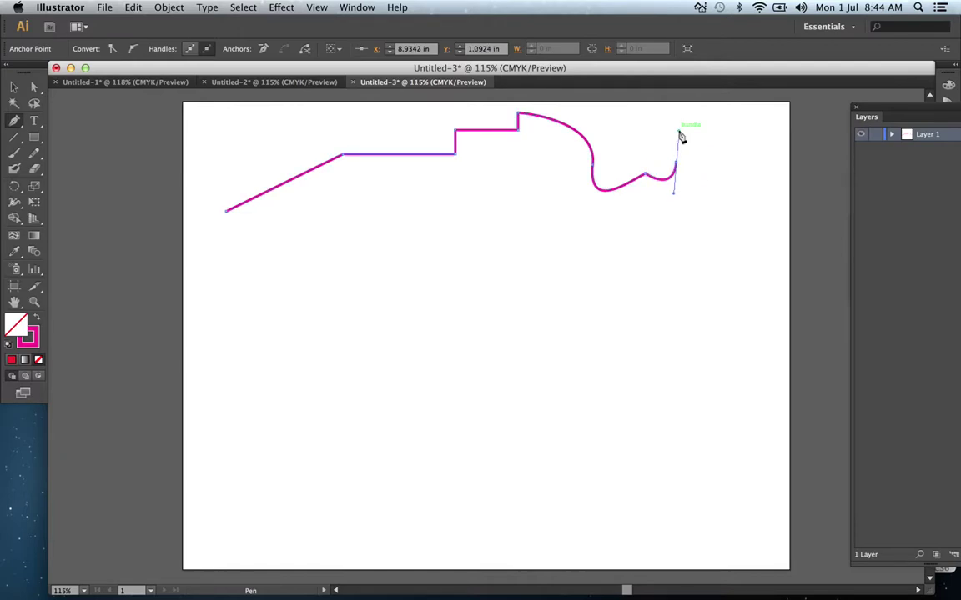
{"action": "left_click", "coordinate": [677, 165]}
{"action": "left_click_drag", "start_coordinate": [702, 157], "coordinate": [724, 188]}
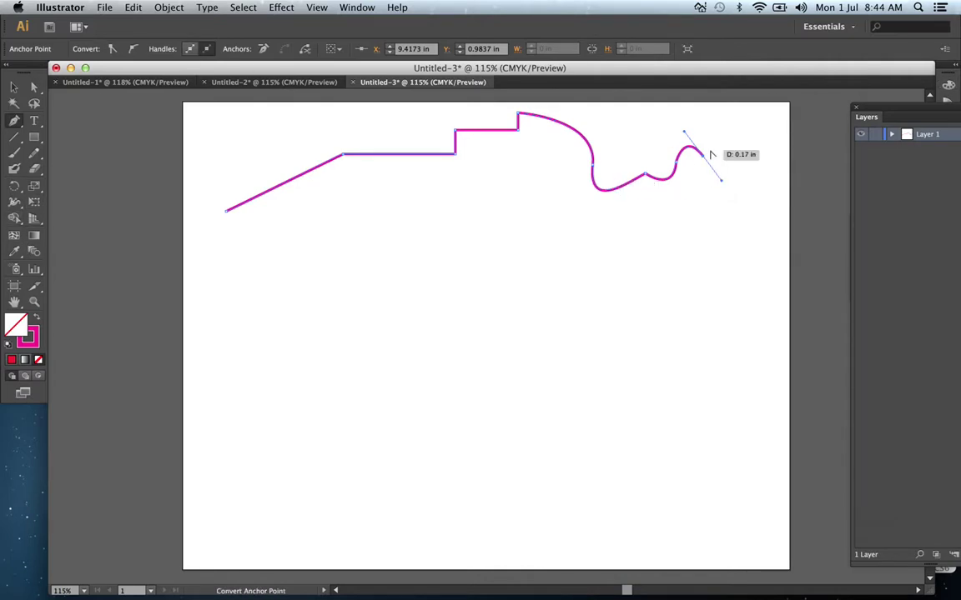
{"action": "left_click", "coordinate": [706, 164]}
Step: Drop the path straight down, run it back across the bottom, and close it at the start
{"action": "left_click", "coordinate": [702, 244]}
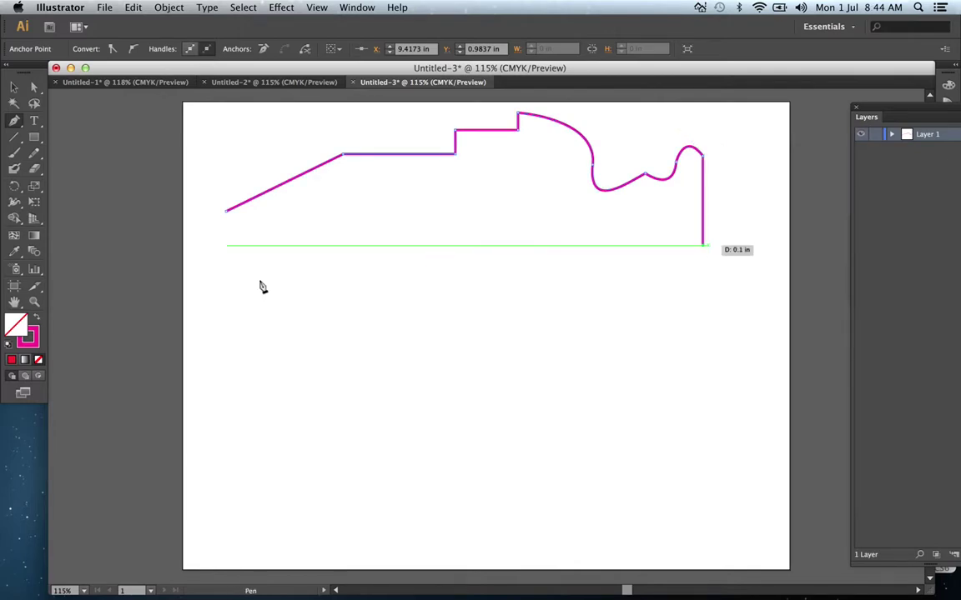
{"action": "left_click", "coordinate": [230, 245]}
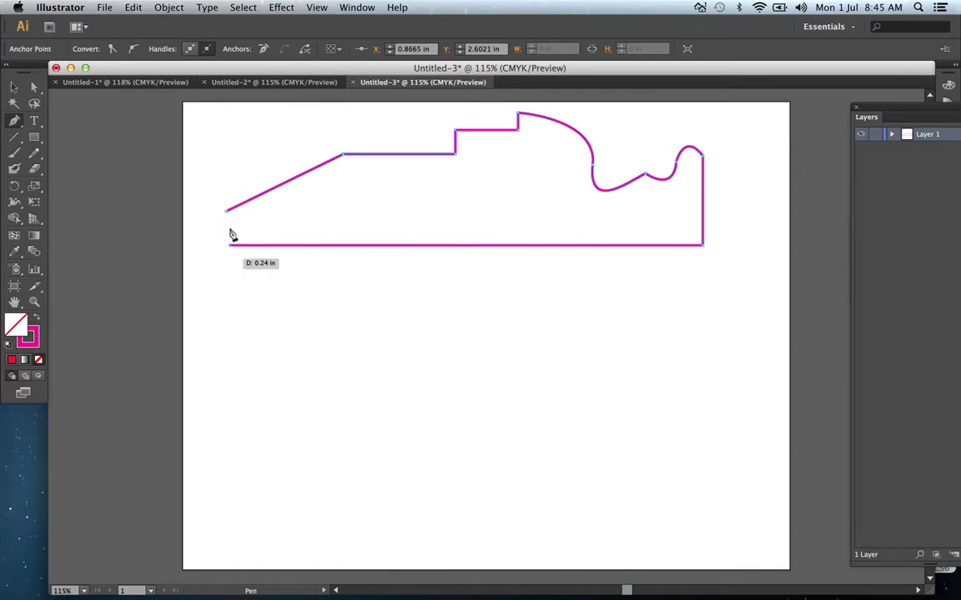
{"action": "left_click", "coordinate": [228, 212]}
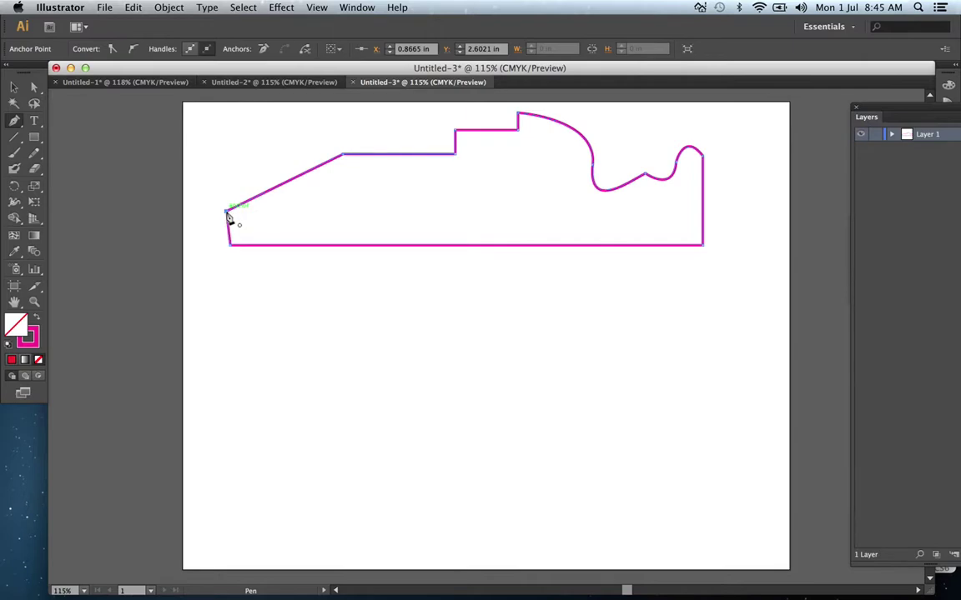
Step: Give the shape a pale mint green fill using the Color Picker
{"action": "double_click", "coordinate": [15, 323]}
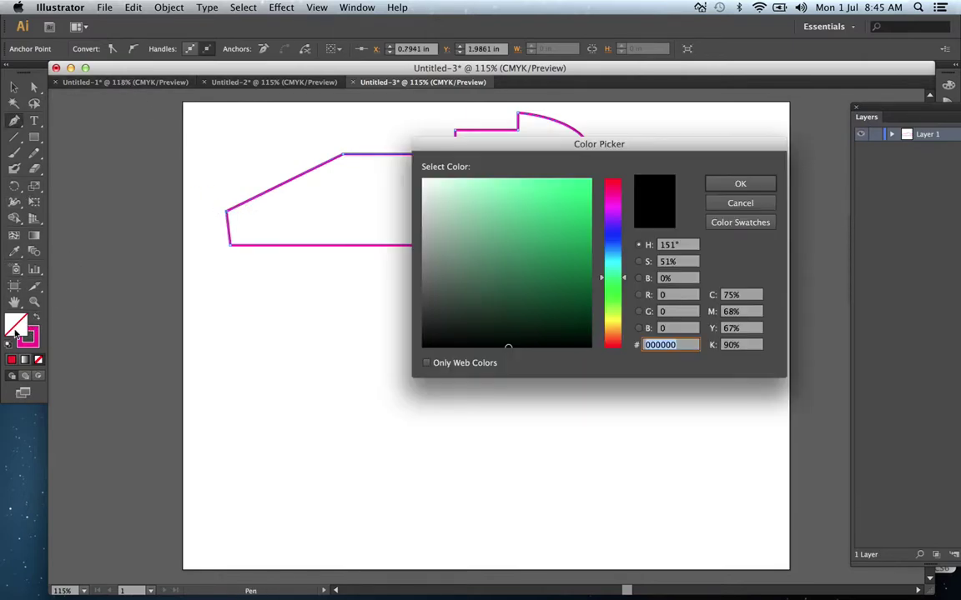
{"action": "left_click", "coordinate": [504, 275]}
{"action": "left_click_drag", "start_coordinate": [488, 187], "coordinate": [474, 182]}
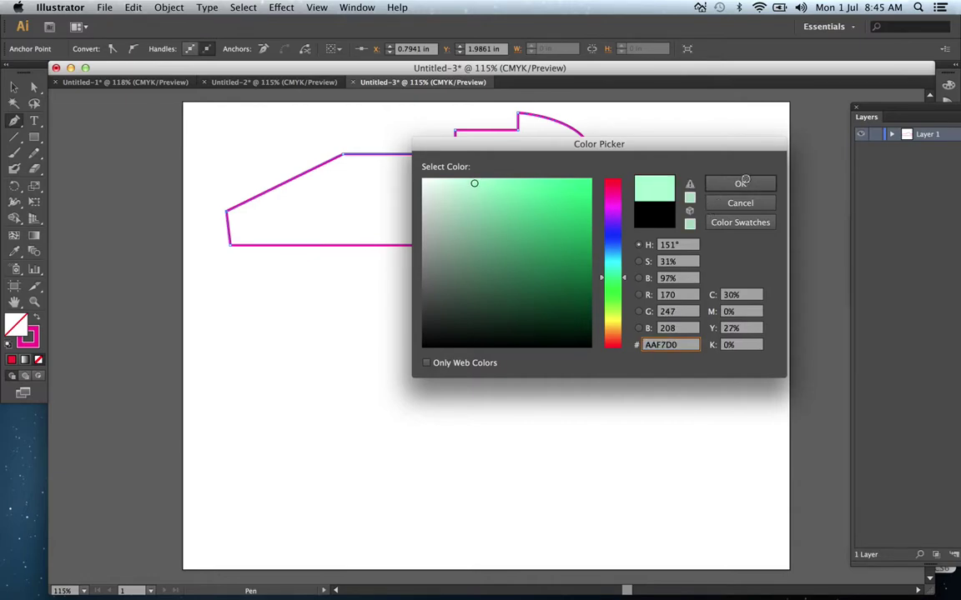
{"action": "left_click", "coordinate": [739, 184]}
{"action": "left_click", "coordinate": [745, 184]}
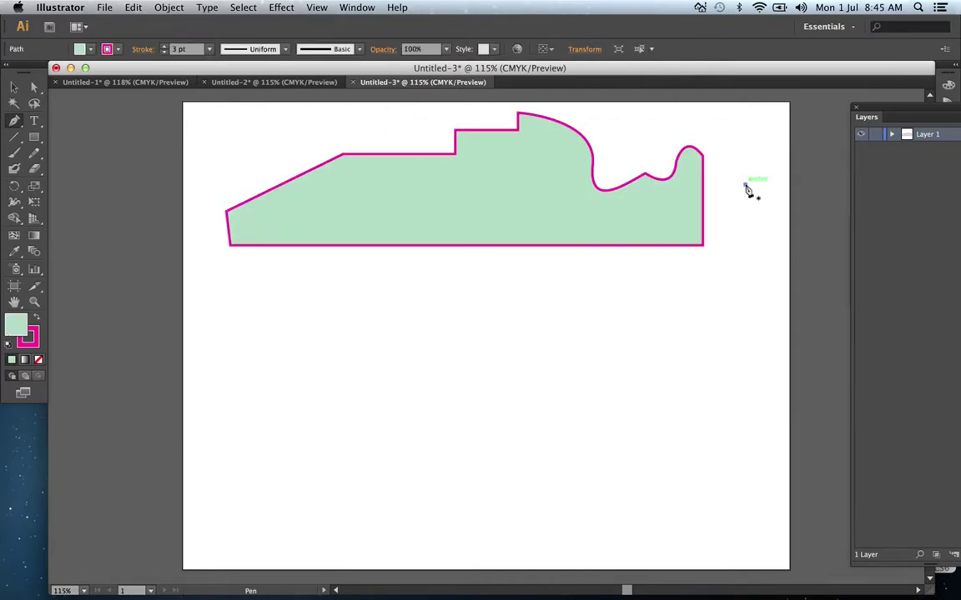
Step: Set the current stroke colour to None
{"action": "left_click", "coordinate": [111, 52]}
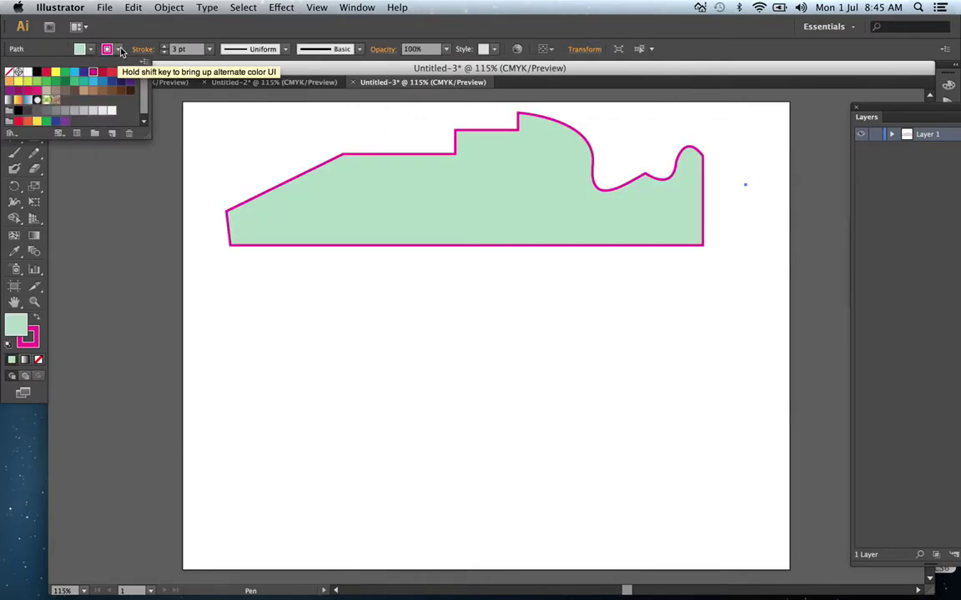
{"action": "left_click", "coordinate": [10, 80]}
{"action": "left_click", "coordinate": [112, 210]}
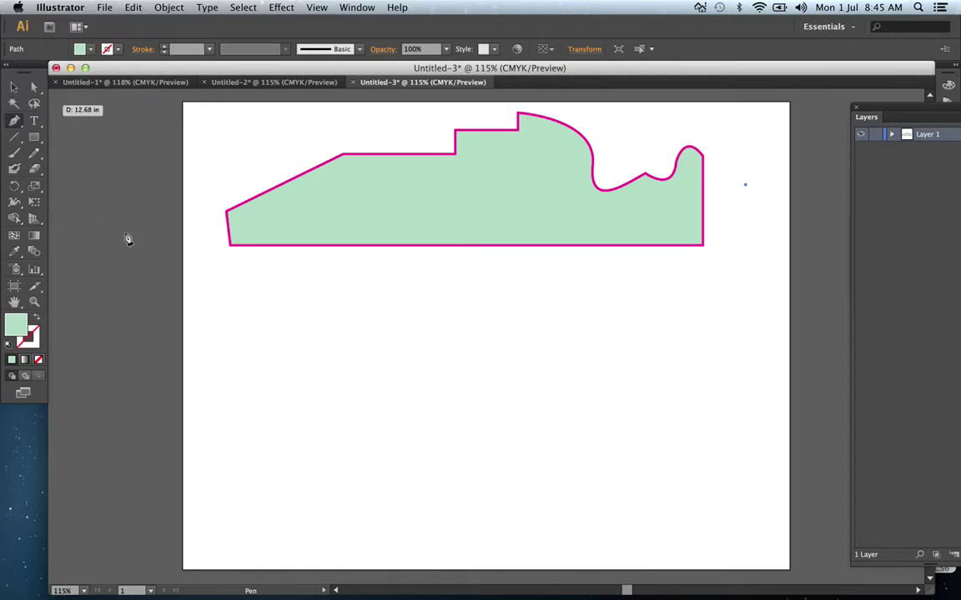
Step: Select the green shape, remove its magenta stroke, and deselect it
{"action": "left_click", "coordinate": [12, 86]}
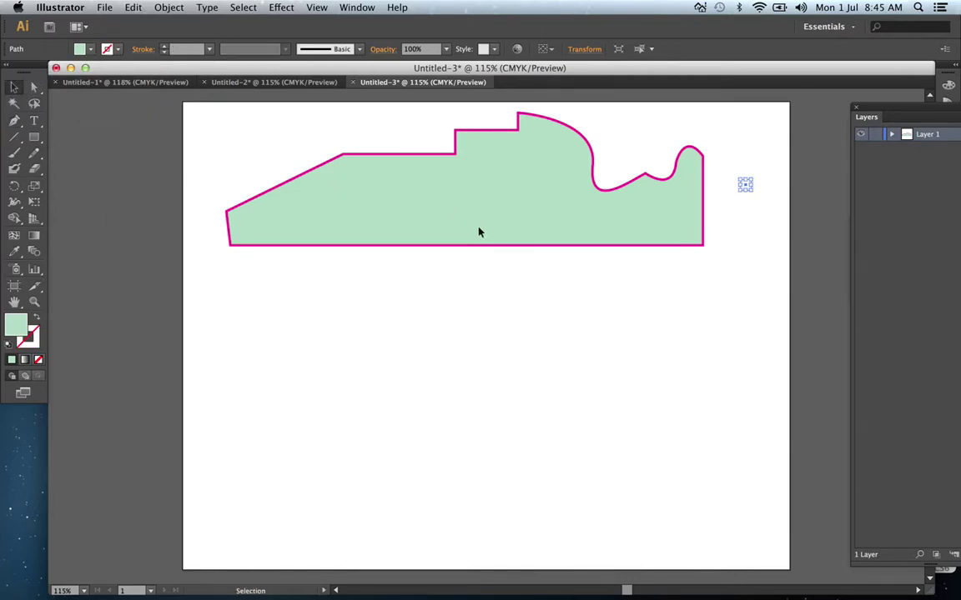
{"action": "left_click", "coordinate": [473, 203]}
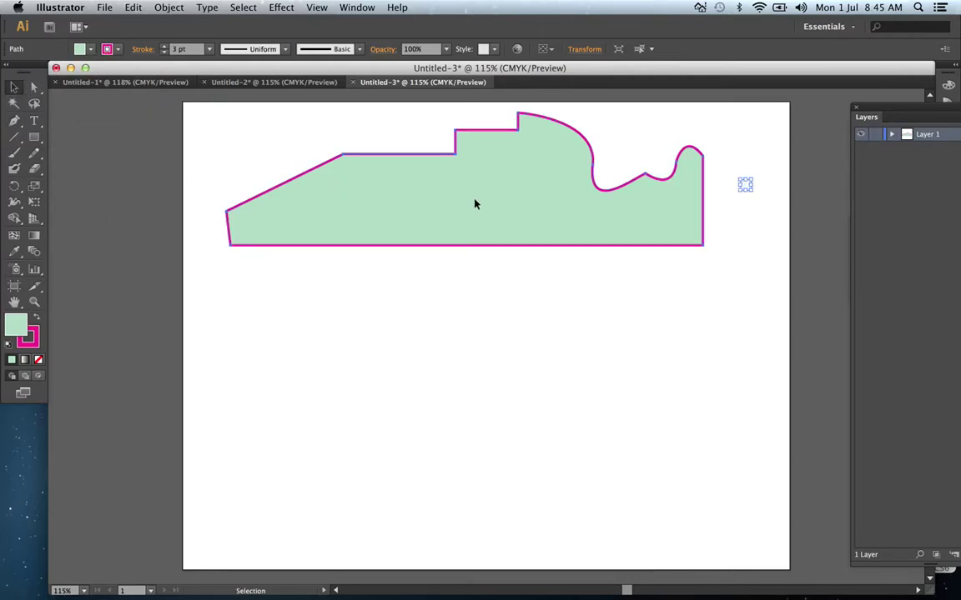
{"action": "left_click", "coordinate": [118, 50]}
{"action": "left_click", "coordinate": [10, 72]}
{"action": "left_click", "coordinate": [408, 287]}
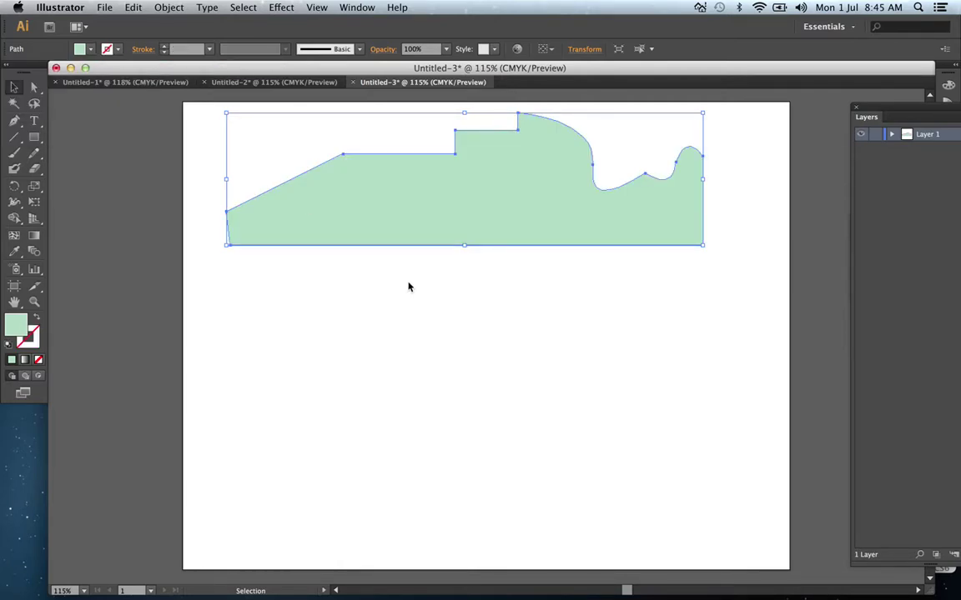
{"action": "left_click", "coordinate": [409, 287]}
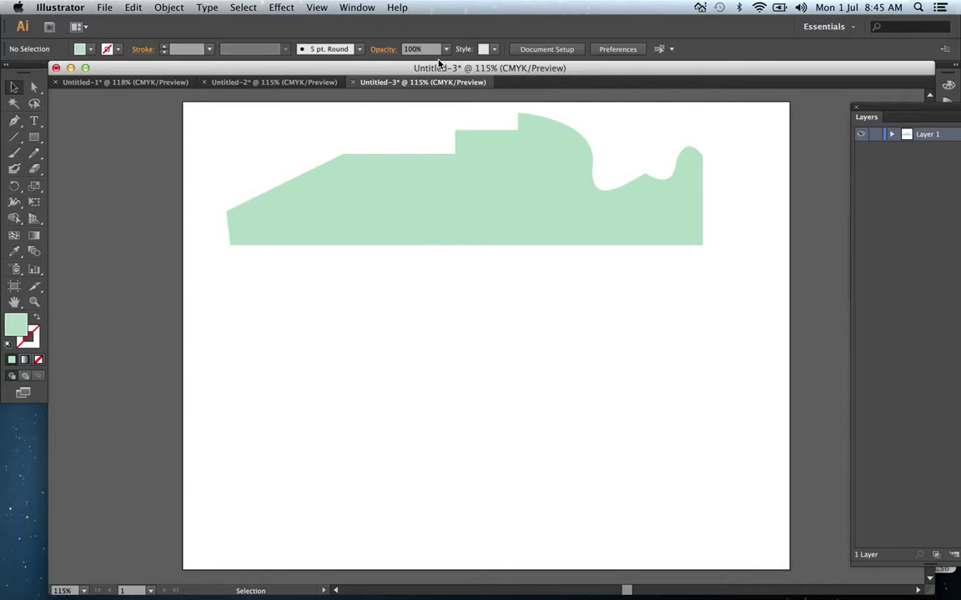
{"action": "left_click", "coordinate": [117, 83]}
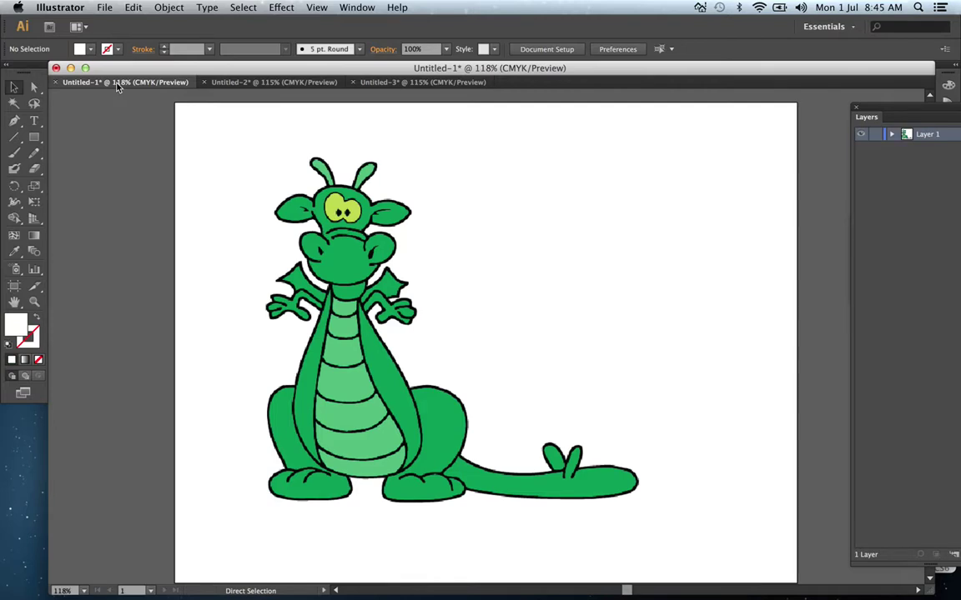
Step: Select the green dragon image, zoom in on its claw to see the pixels, then zoom back out
{"action": "key", "text": "v"}
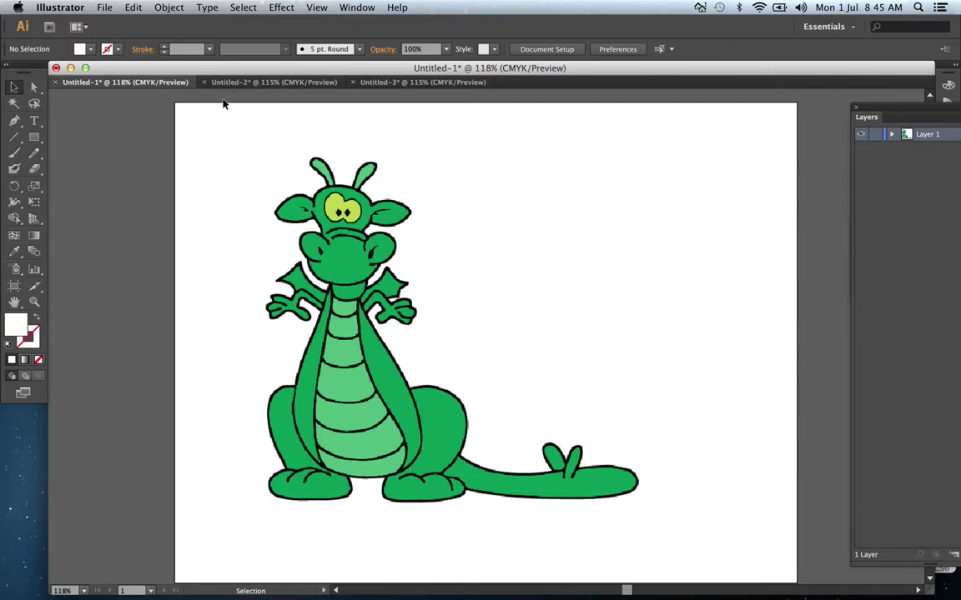
{"action": "left_click", "coordinate": [290, 178]}
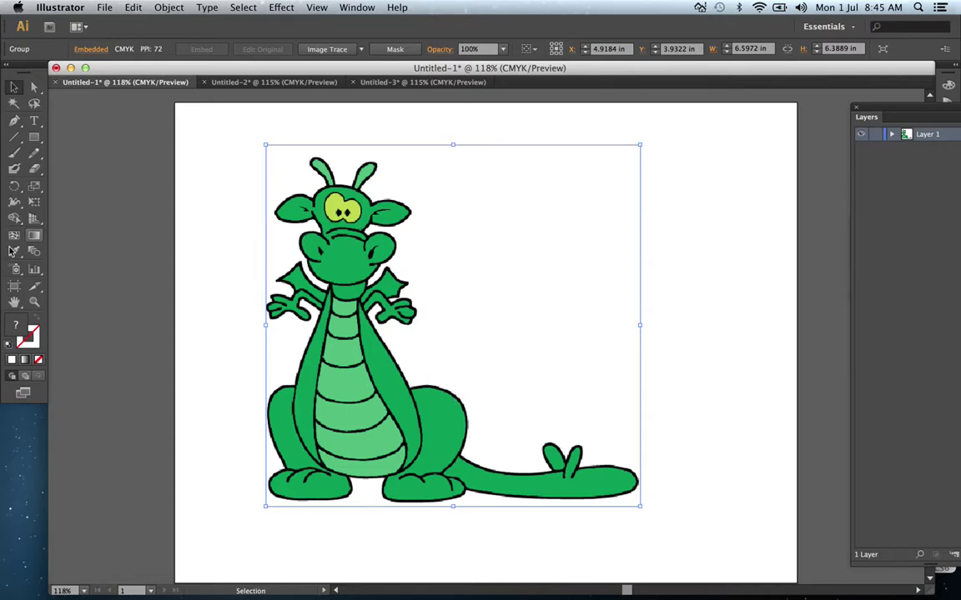
{"action": "key", "text": "super+equal"}
{"action": "key", "text": "super+equal"}
{"action": "key", "text": "super+equal"}
{"action": "key", "text": "super+equal"}
{"action": "key", "text": "super+equal"}
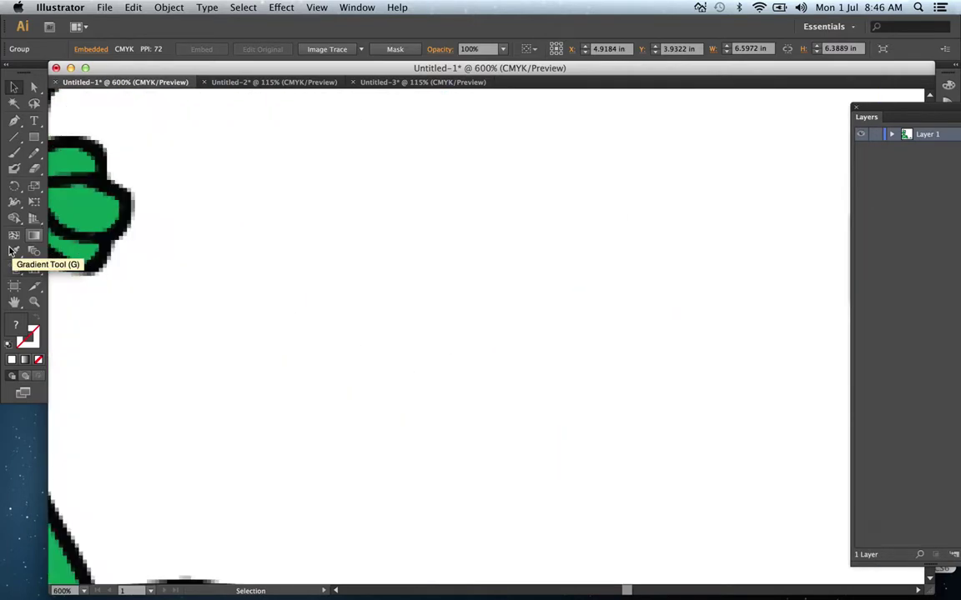
{"action": "key", "text": "super+equal"}
{"action": "left_click_drag", "start_coordinate": [291, 258], "coordinate": [670, 259]}
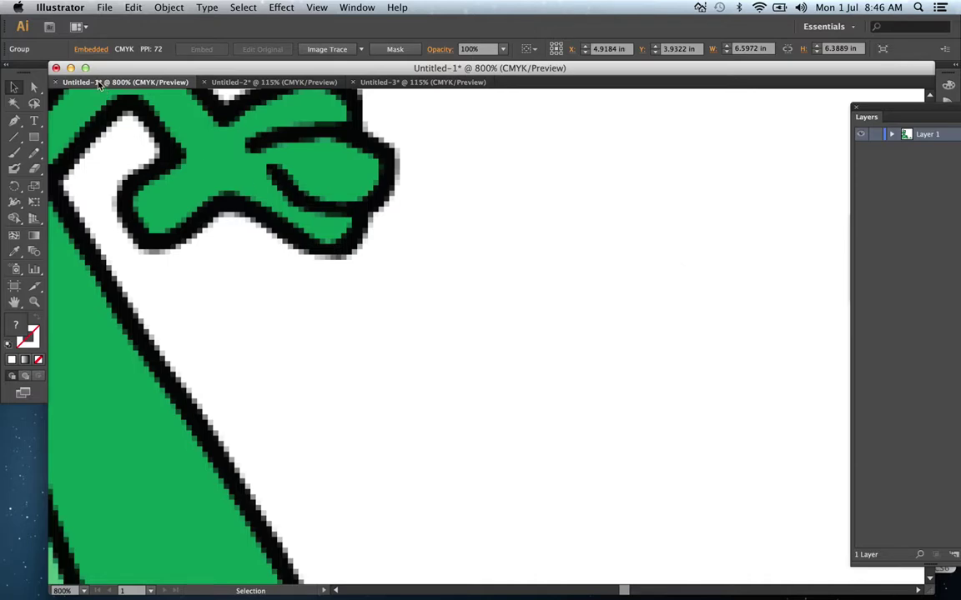
{"action": "key", "text": "super+minus"}
{"action": "key", "text": "super+minus"}
{"action": "key", "text": "super+minus"}
{"action": "key", "text": "super+minus"}
{"action": "key", "text": "super+minus"}
{"action": "key", "text": "super+minus"}
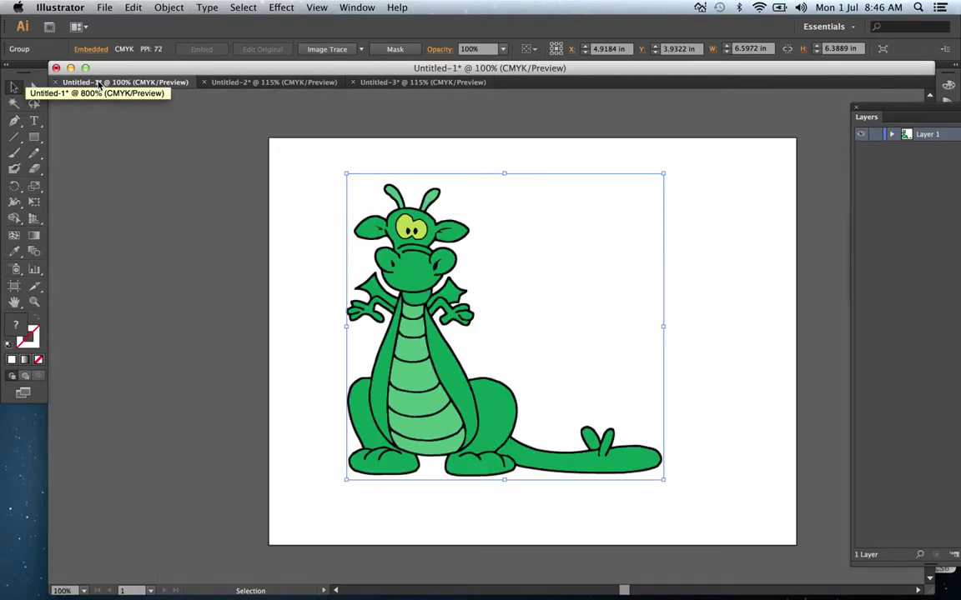
{"action": "left_click", "coordinate": [263, 82]}
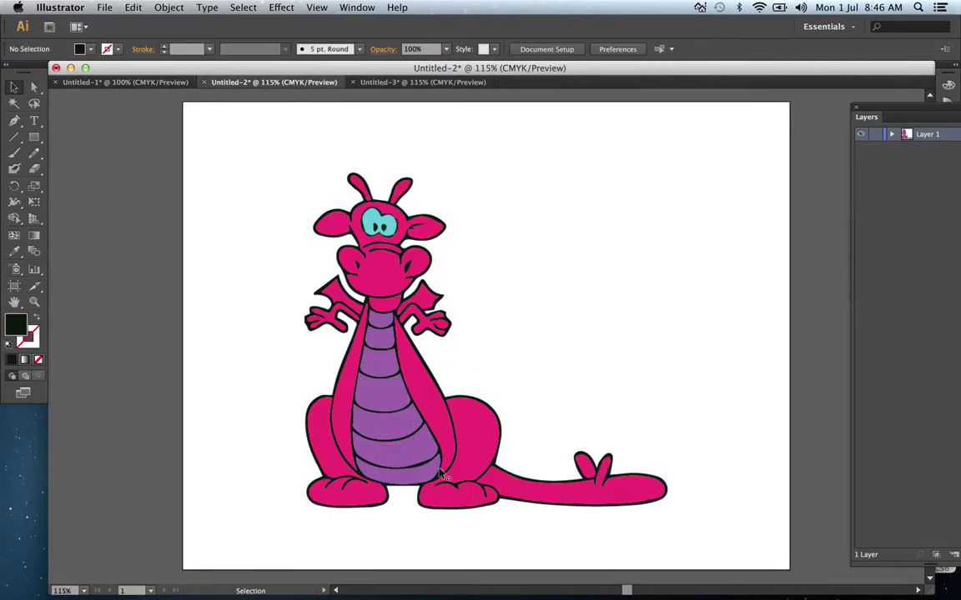
Step: Zoom in on the pink dragon's wing and hand outline, then zoom back out
{"action": "key", "text": "a"}
{"action": "key", "text": "super+equal"}
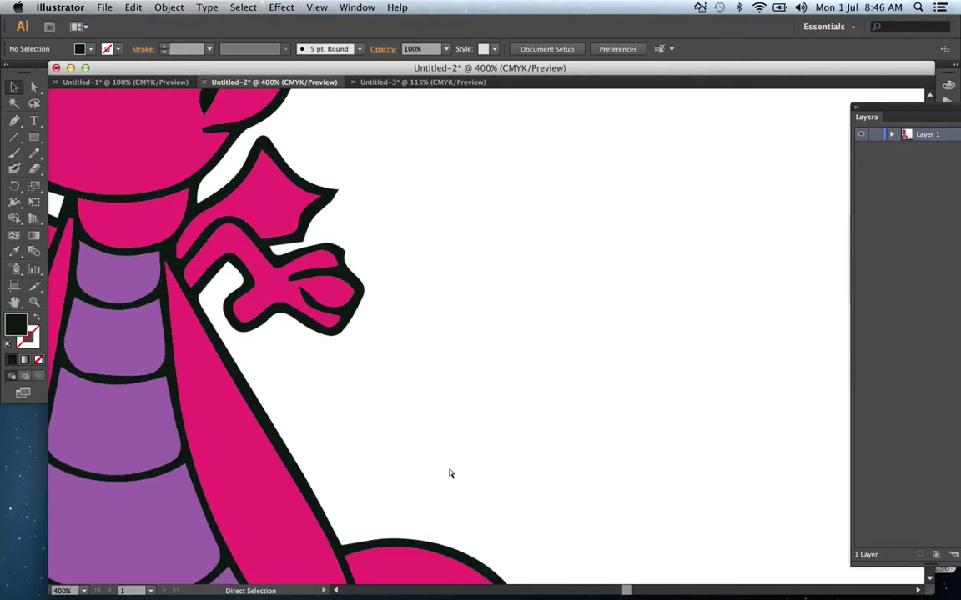
{"action": "key", "text": "super+equal"}
{"action": "left_click_drag", "start_coordinate": [332, 527], "coordinate": [421, 442]}
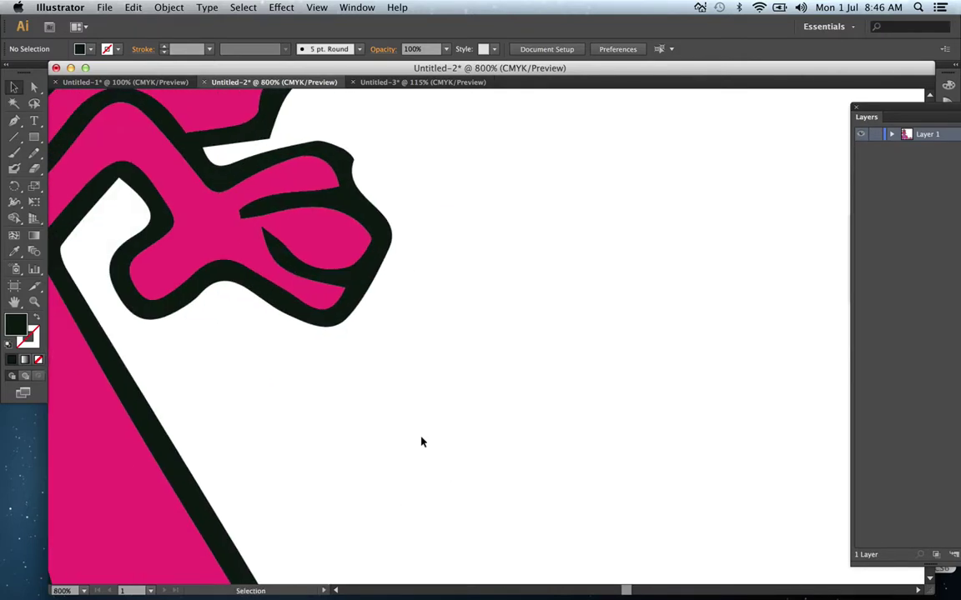
{"action": "key", "text": "super+equal"}
{"action": "key", "text": "super+equal"}
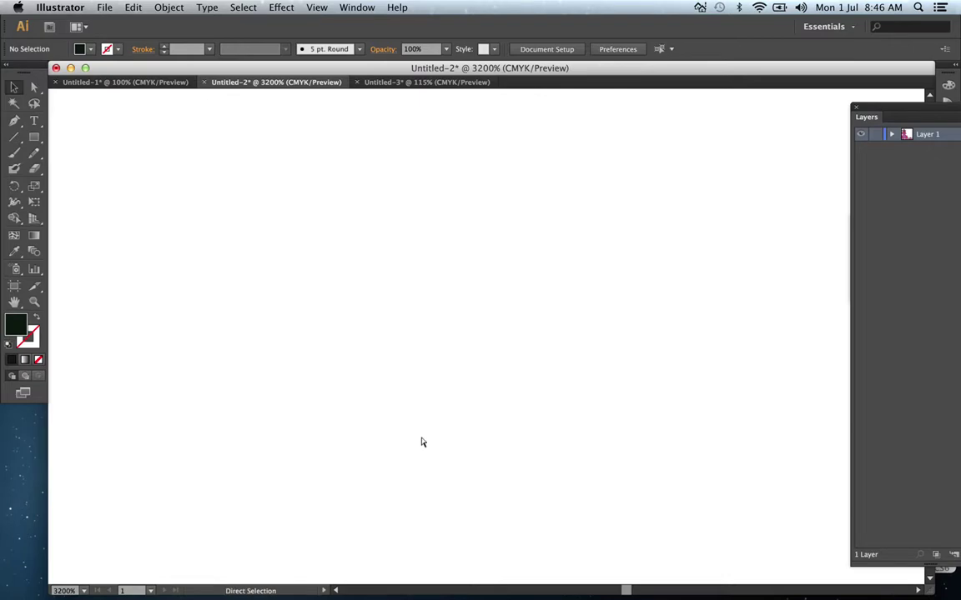
{"action": "key", "text": "super+minus"}
{"action": "key", "text": "super+minus"}
{"action": "key", "text": "super+minus"}
{"action": "key", "text": "super+minus"}
{"action": "key", "text": "super+minus"}
{"action": "key", "text": "super+minus"}
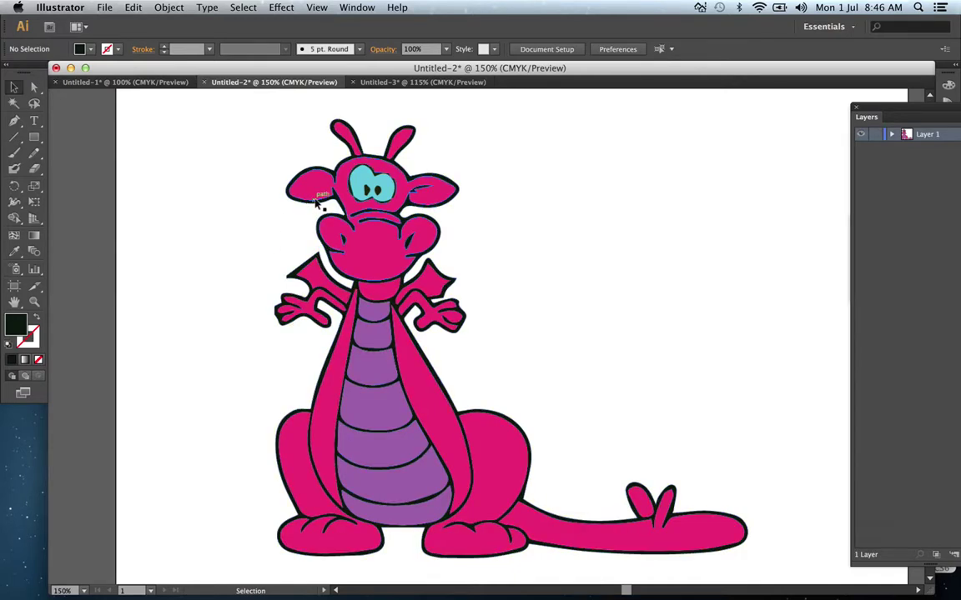
Step: Fill one purple belly segment with cyan C=70 M=15 Y=0 K=0 via Direct Selection
{"action": "left_click", "coordinate": [382, 191]}
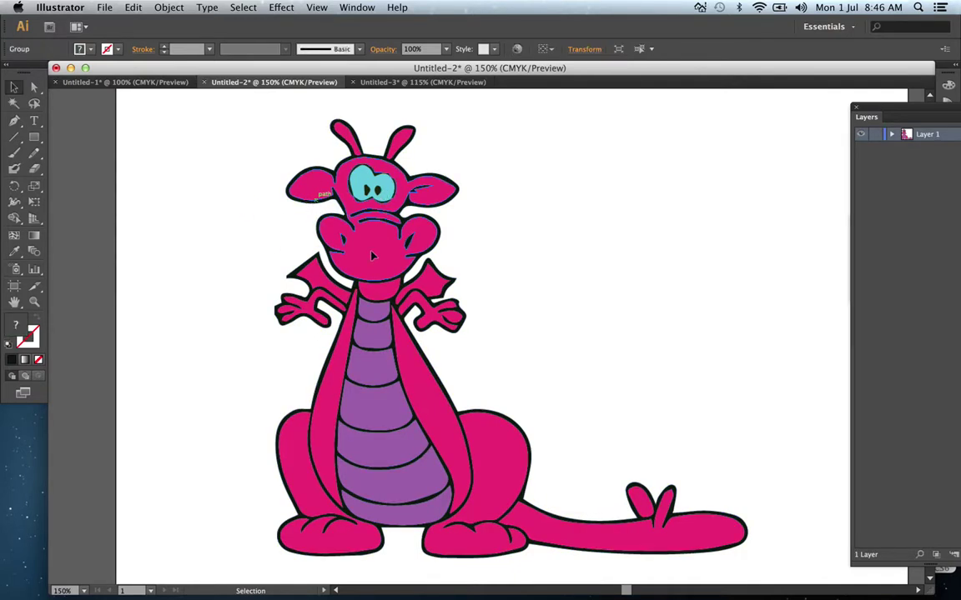
{"action": "left_click", "coordinate": [34, 87]}
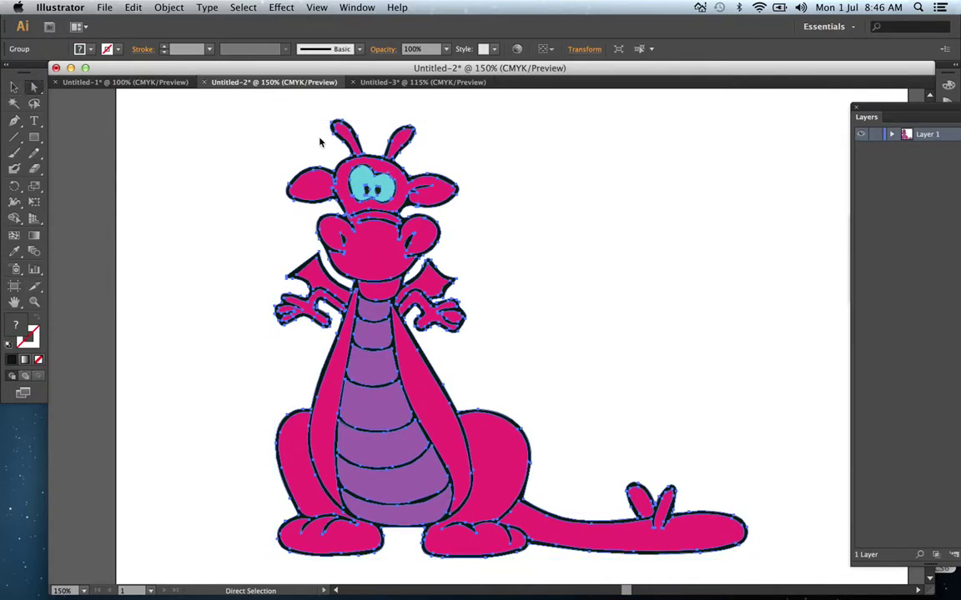
{"action": "left_click", "coordinate": [581, 209]}
{"action": "left_click", "coordinate": [379, 398]}
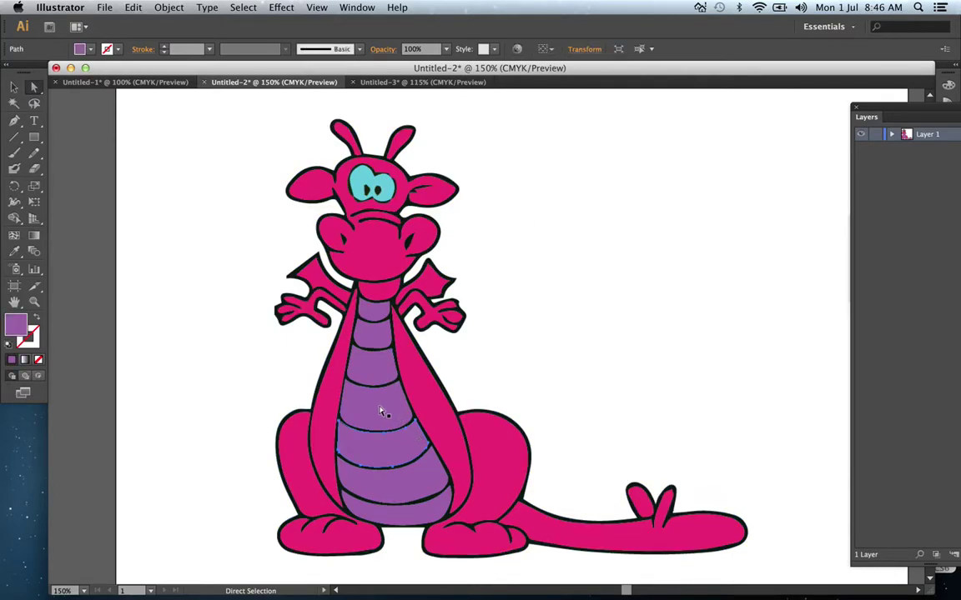
{"action": "left_click", "coordinate": [81, 49]}
{"action": "left_click", "coordinate": [93, 80]}
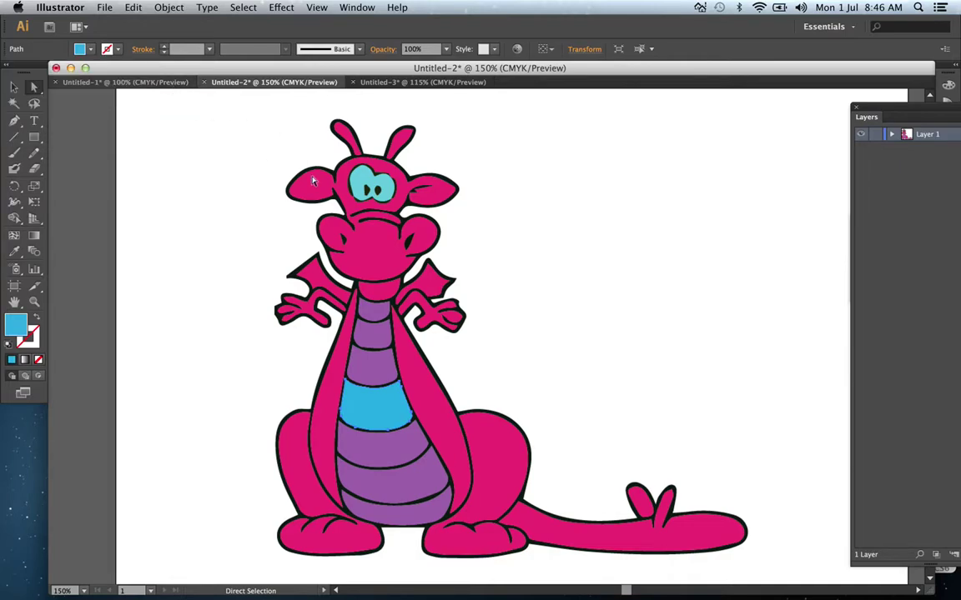
{"action": "left_click", "coordinate": [136, 81]}
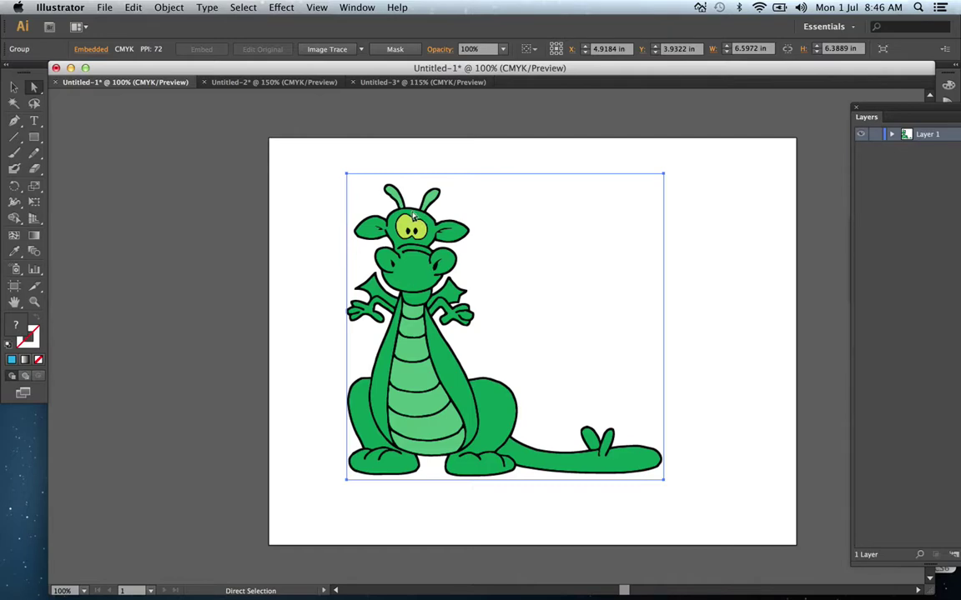
{"action": "mouse_move", "coordinate": [331, 593]}
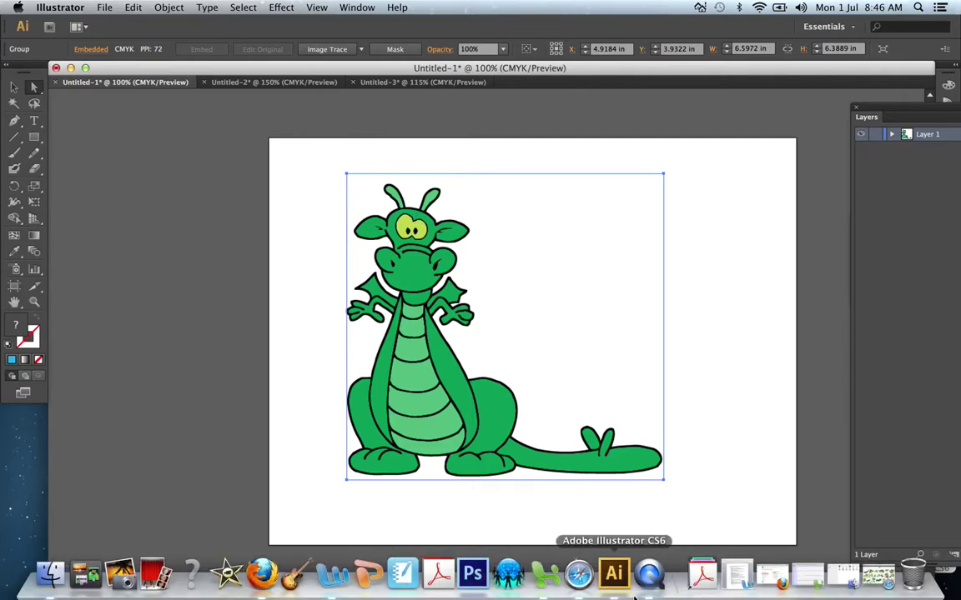
Step: In Safari, change the Google Images search to 'vector dragon cartoon'
{"action": "left_click", "coordinate": [579, 573]}
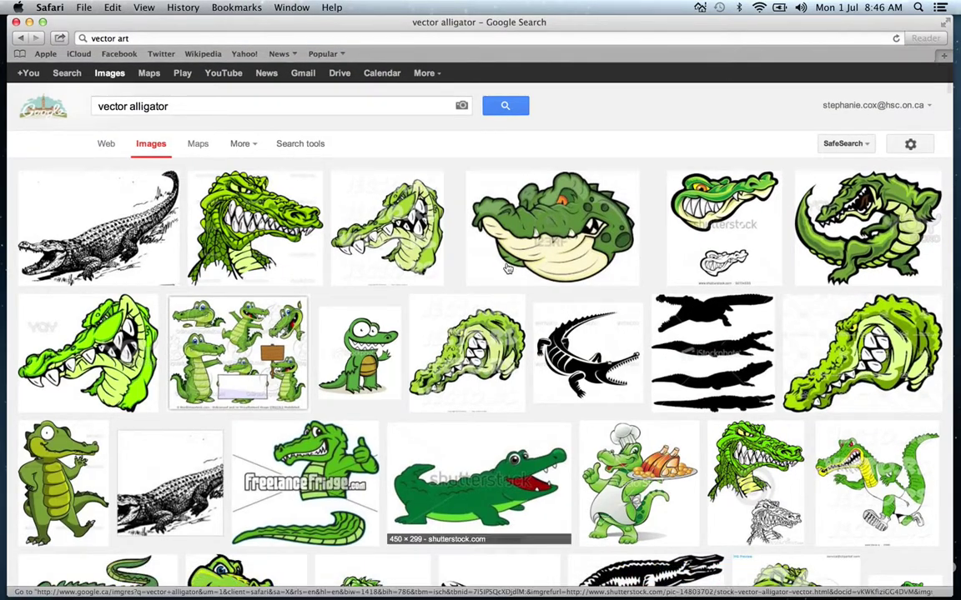
{"action": "double_click", "coordinate": [131, 107]}
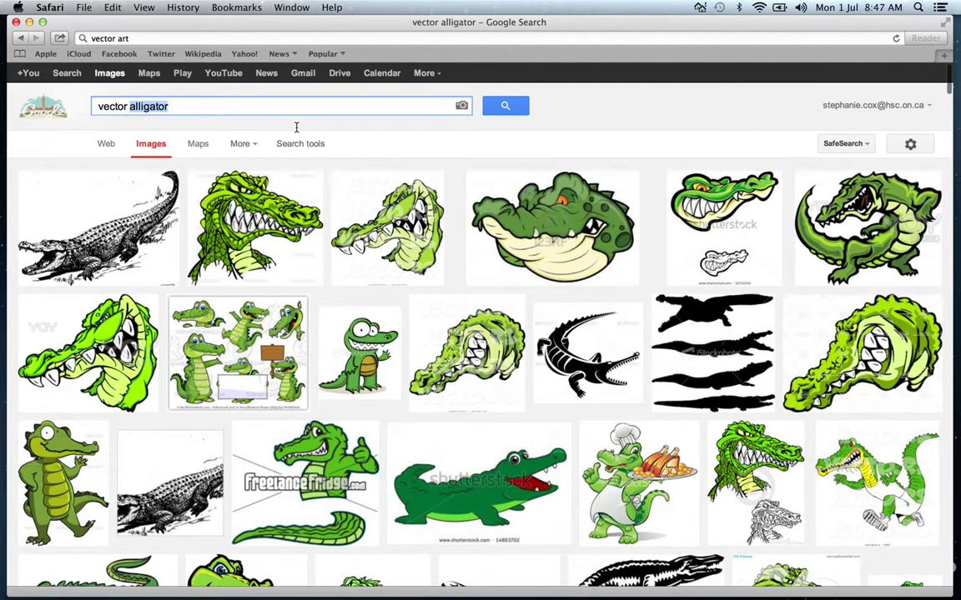
{"action": "type", "text": "dragon cartoon"}
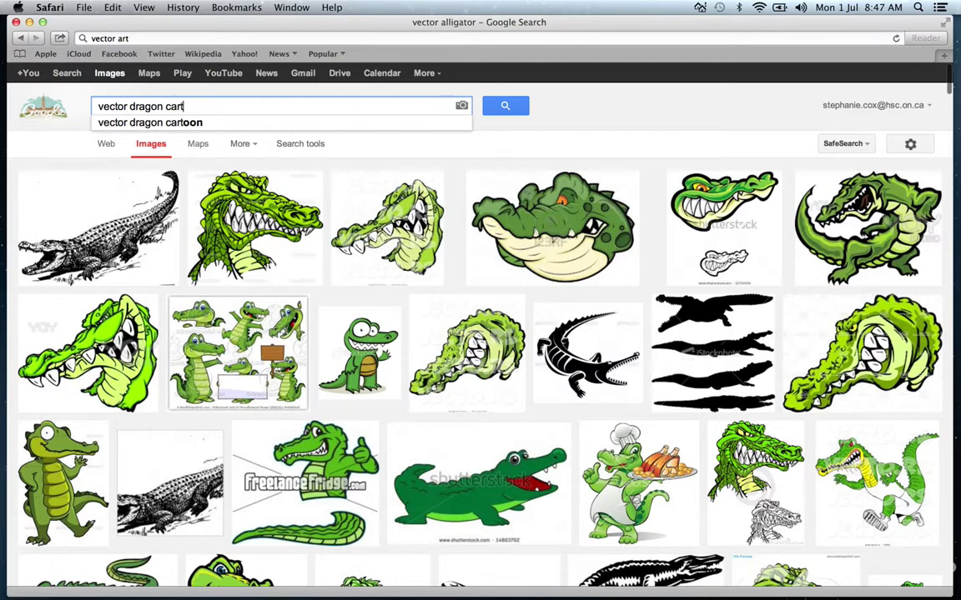
{"action": "key", "text": "Return"}
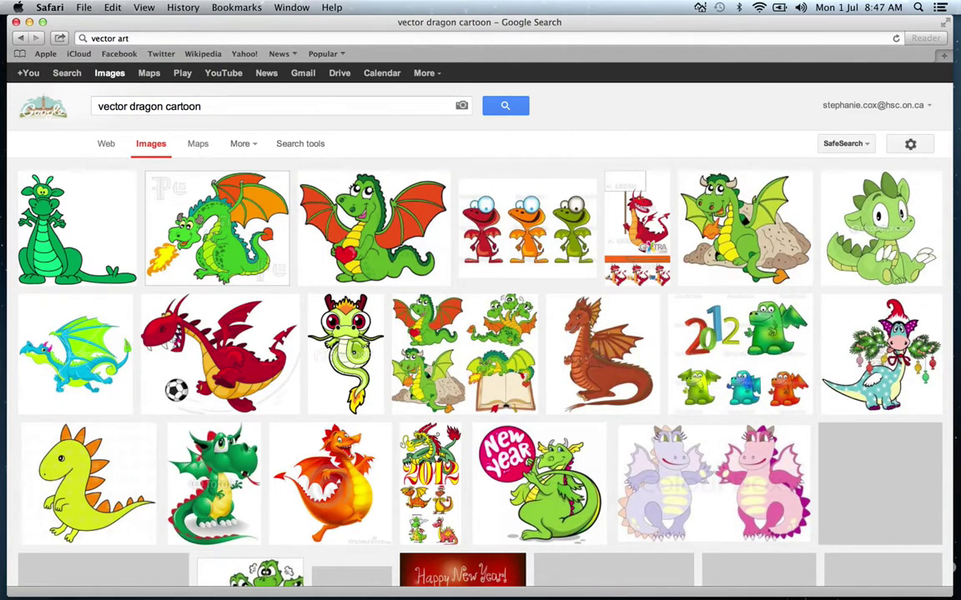
Step: Open the green dragon's original full-size image and copy it
{"action": "left_click", "coordinate": [58, 219]}
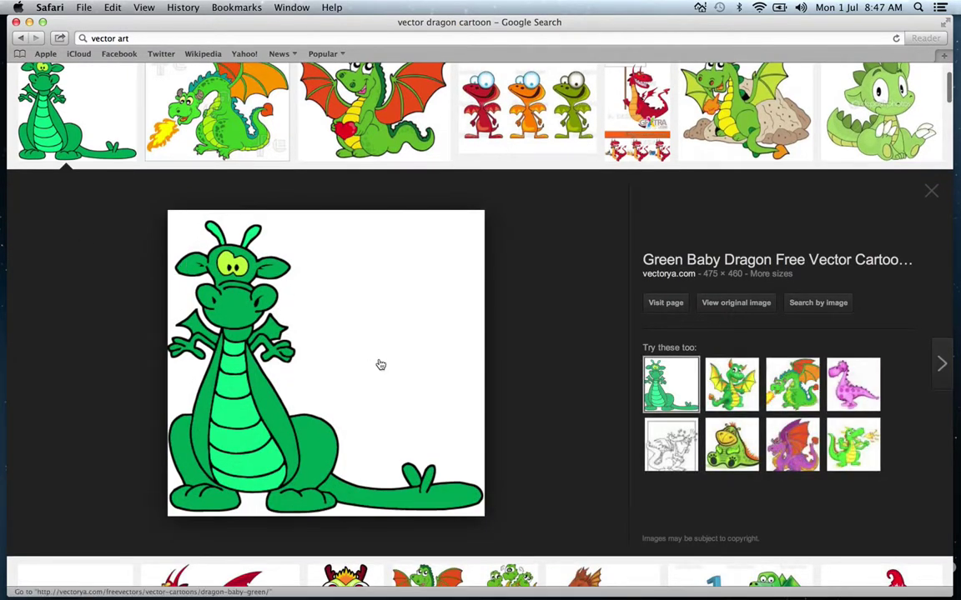
{"action": "left_click", "coordinate": [739, 303]}
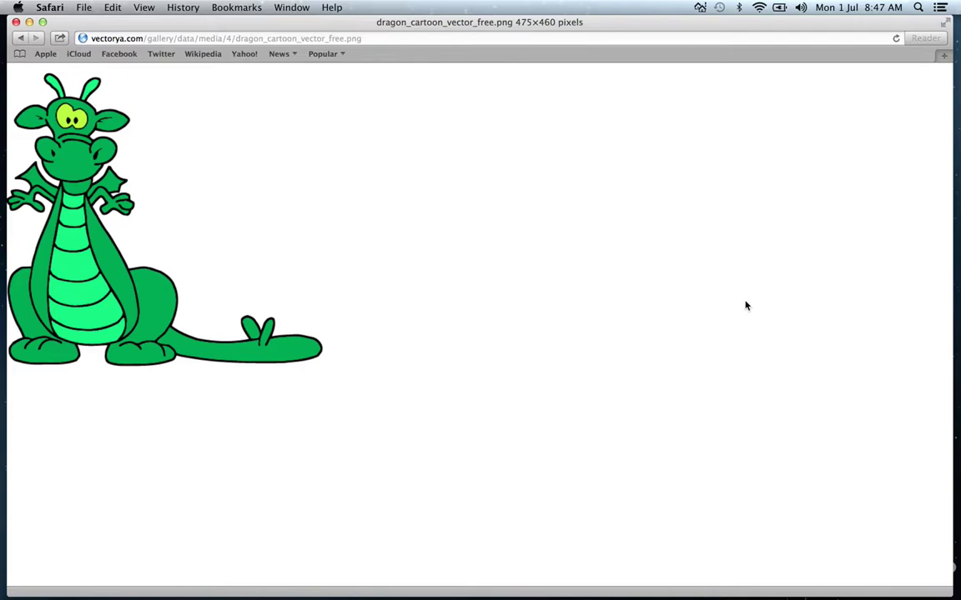
{"action": "right_click", "coordinate": [132, 291]}
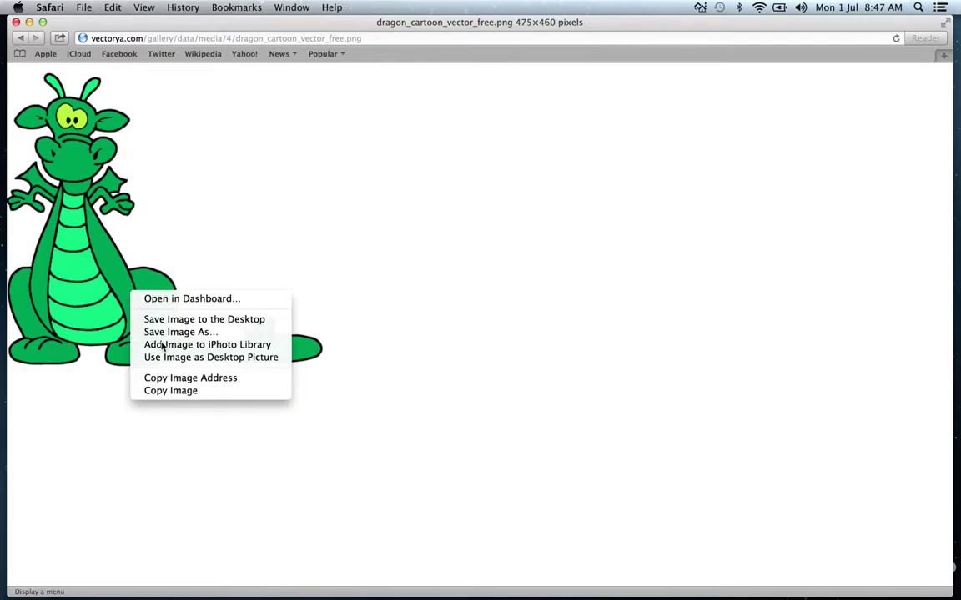
{"action": "left_click", "coordinate": [195, 391]}
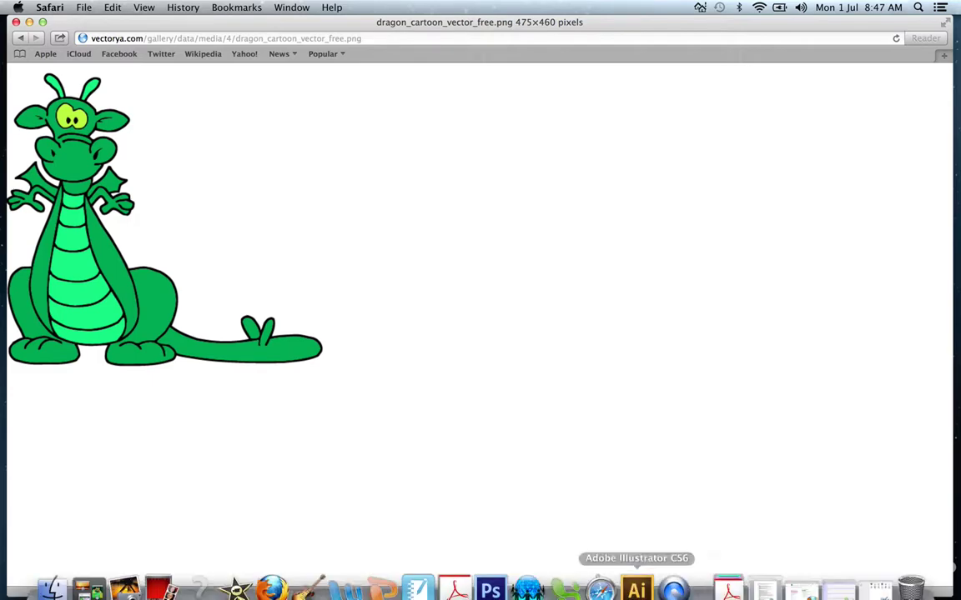
Step: Switch back to Illustrator's Untitled-1 document
{"action": "left_click", "coordinate": [634, 576]}
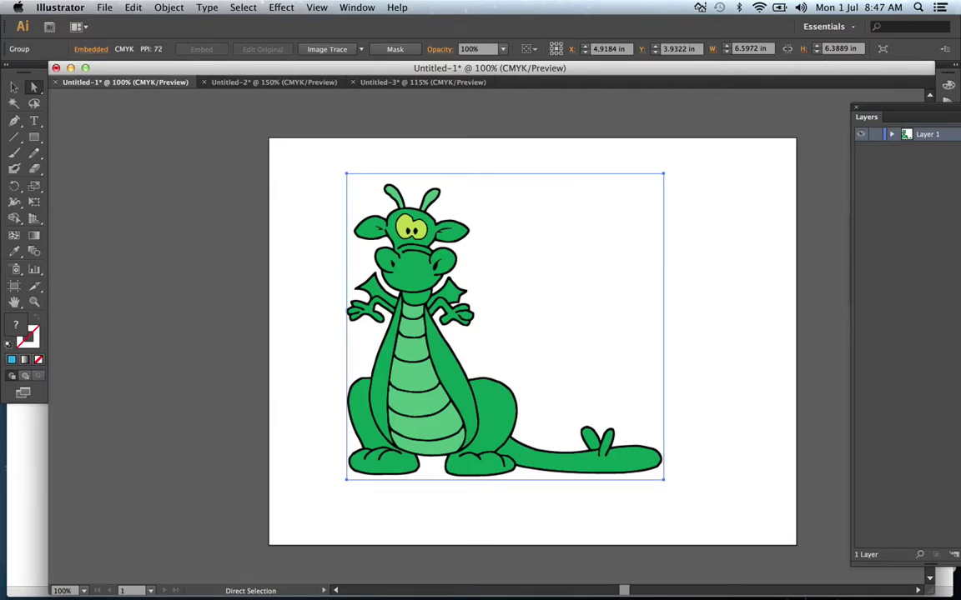
{"action": "left_click", "coordinate": [596, 21]}
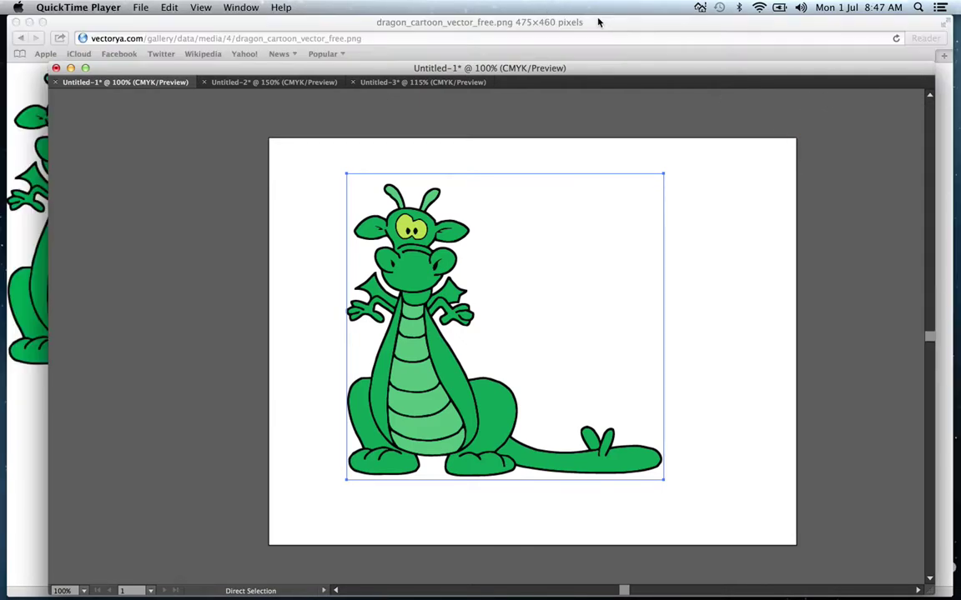
{"action": "left_click", "coordinate": [417, 118]}
{"action": "left_click", "coordinate": [357, 8]}
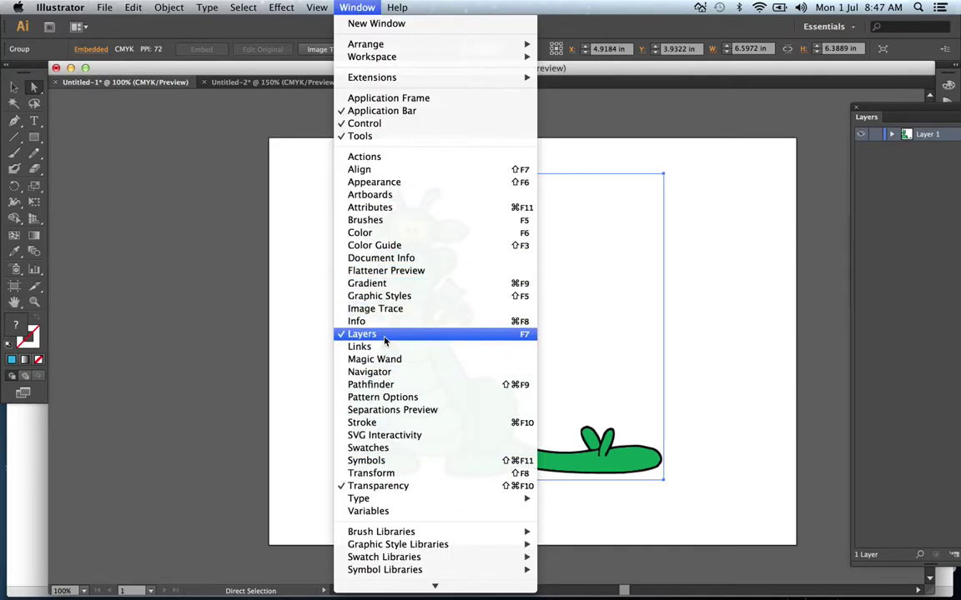
Step: Show the Layers panel beside the dragon artwork and lock Layer 1
{"action": "left_click", "coordinate": [385, 335]}
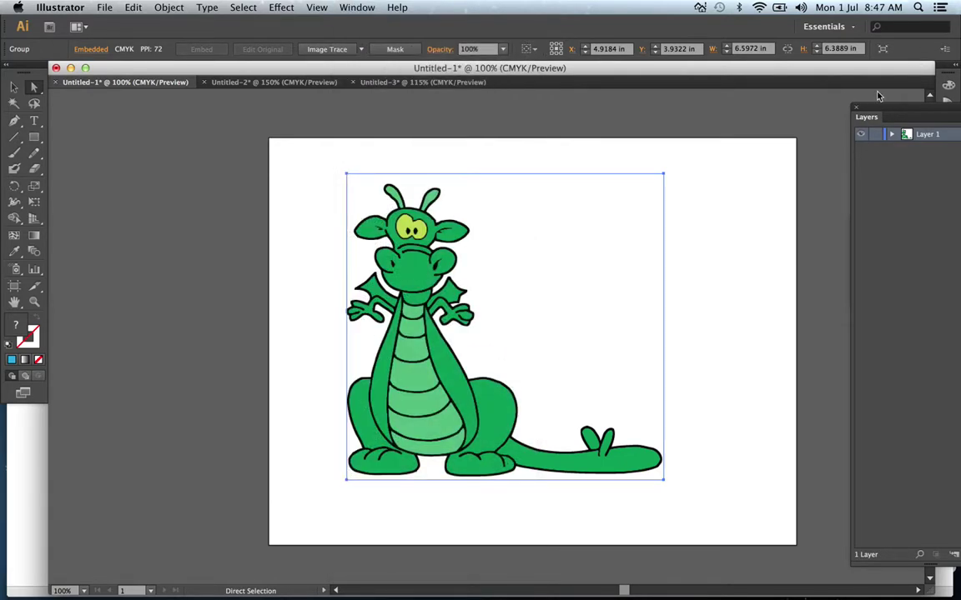
{"action": "left_click_drag", "start_coordinate": [914, 112], "coordinate": [821, 93]}
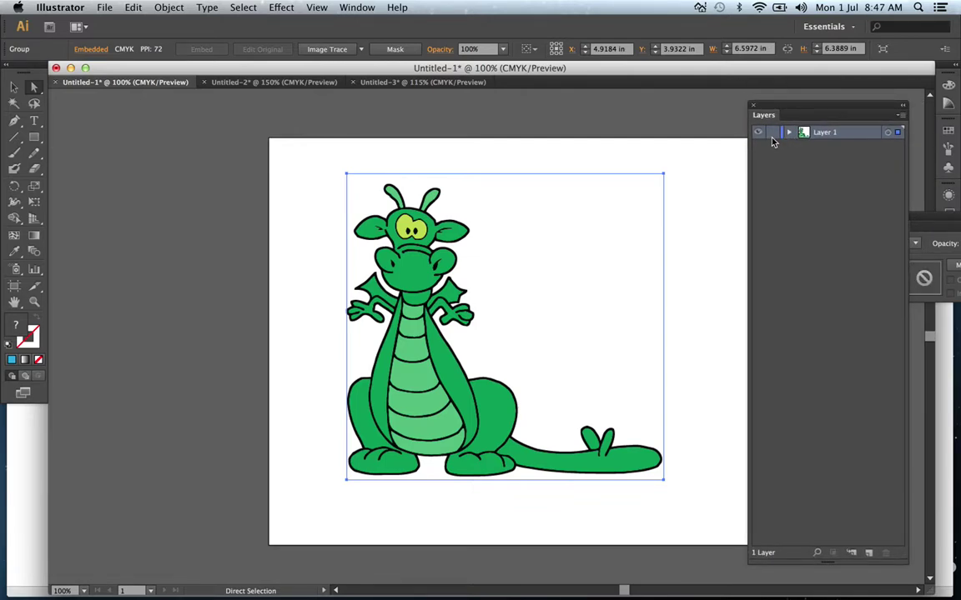
{"action": "left_click", "coordinate": [772, 133]}
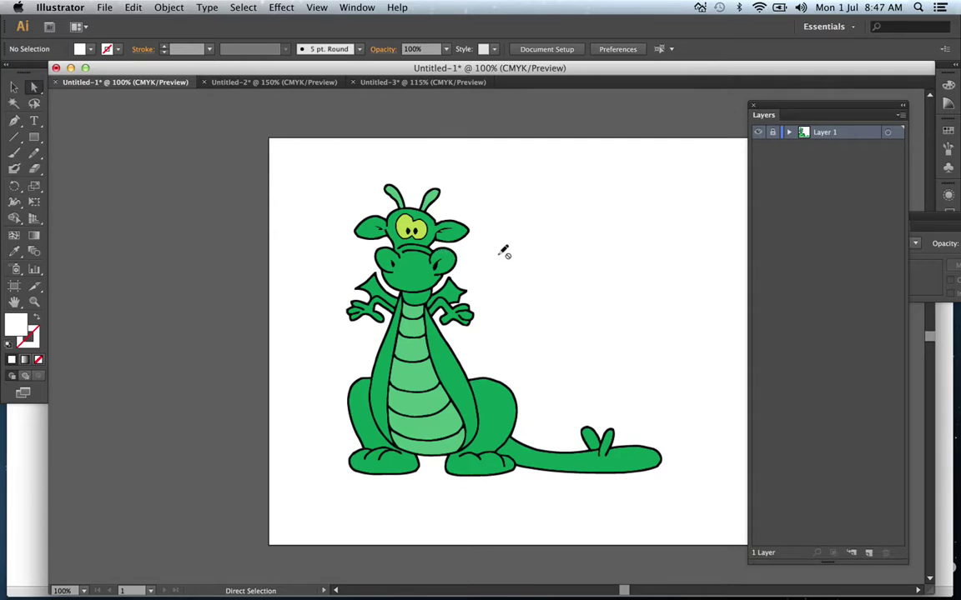
{"action": "left_click", "coordinate": [14, 121]}
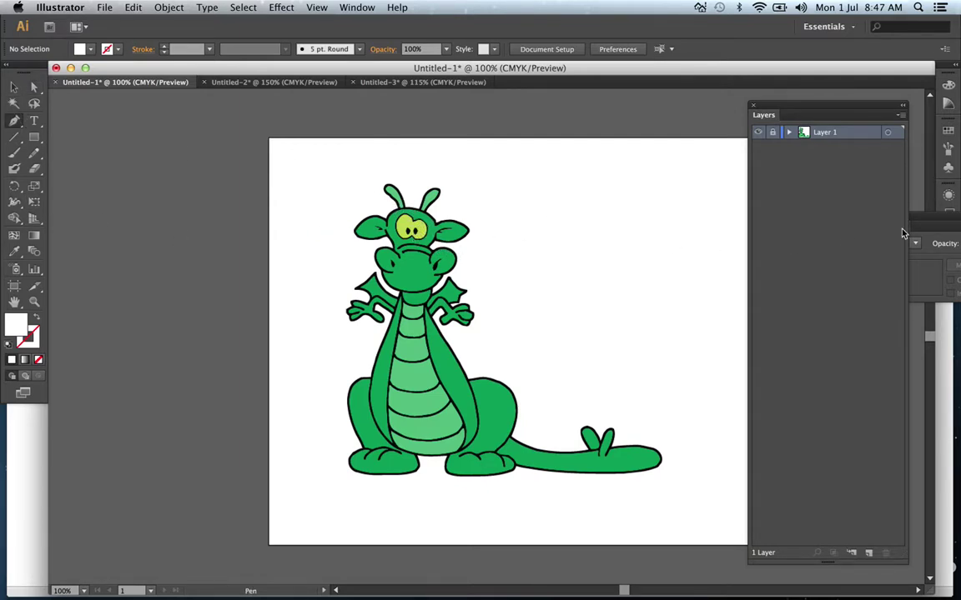
Step: Add Layer 2, then rename Layer 1 'original' and Layer 2 'my design'
{"action": "left_click", "coordinate": [868, 553]}
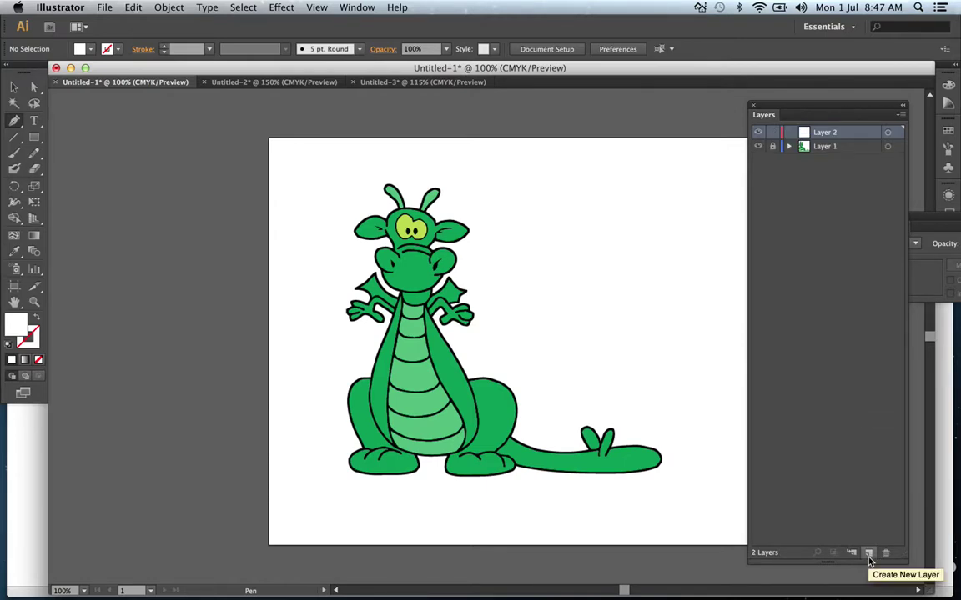
{"action": "double_click", "coordinate": [817, 147]}
{"action": "type", "text": "original"}
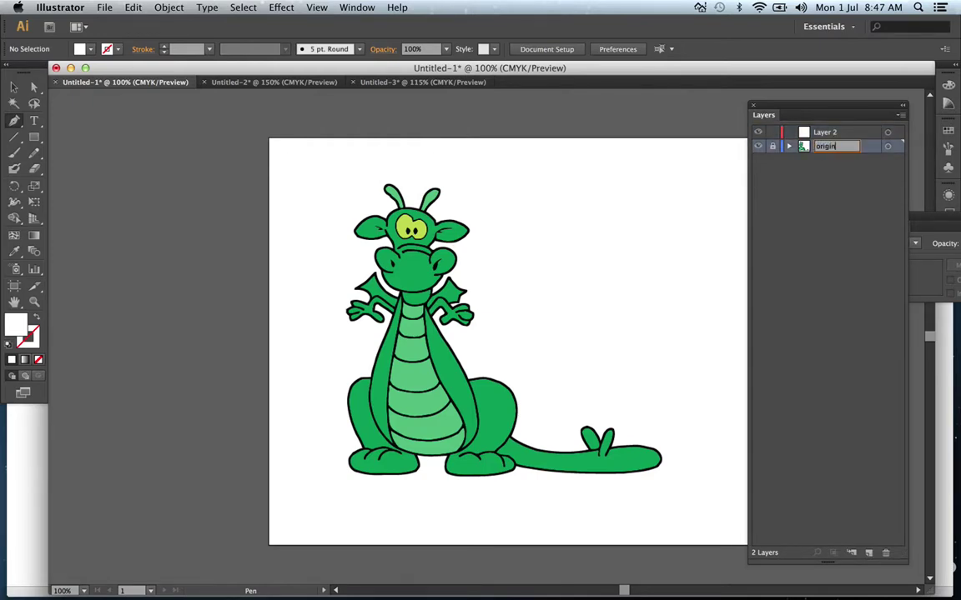
{"action": "left_click", "coordinate": [823, 134]}
{"action": "double_click", "coordinate": [823, 133]}
{"action": "type", "text": "my des"}
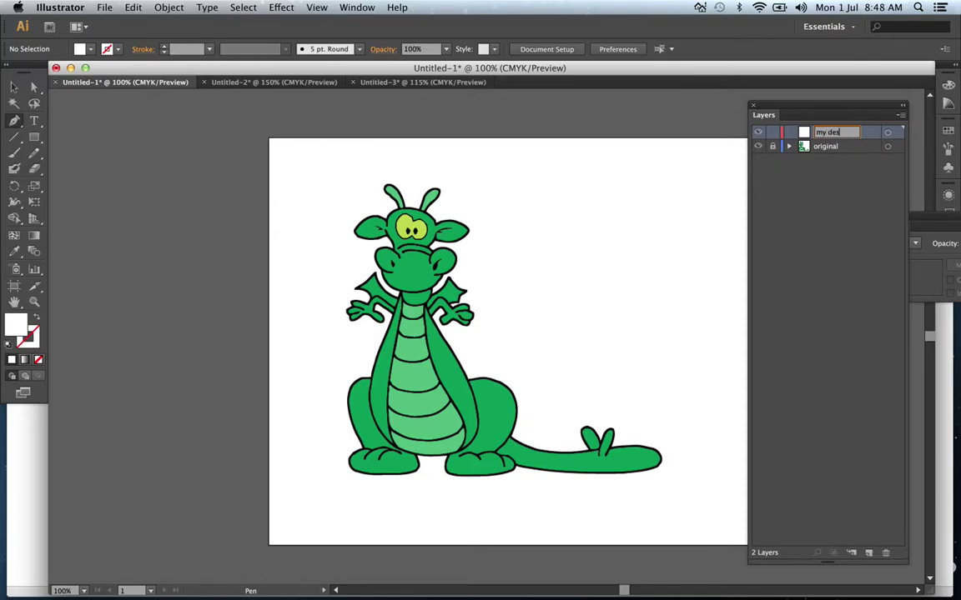
{"action": "key", "text": "Return"}
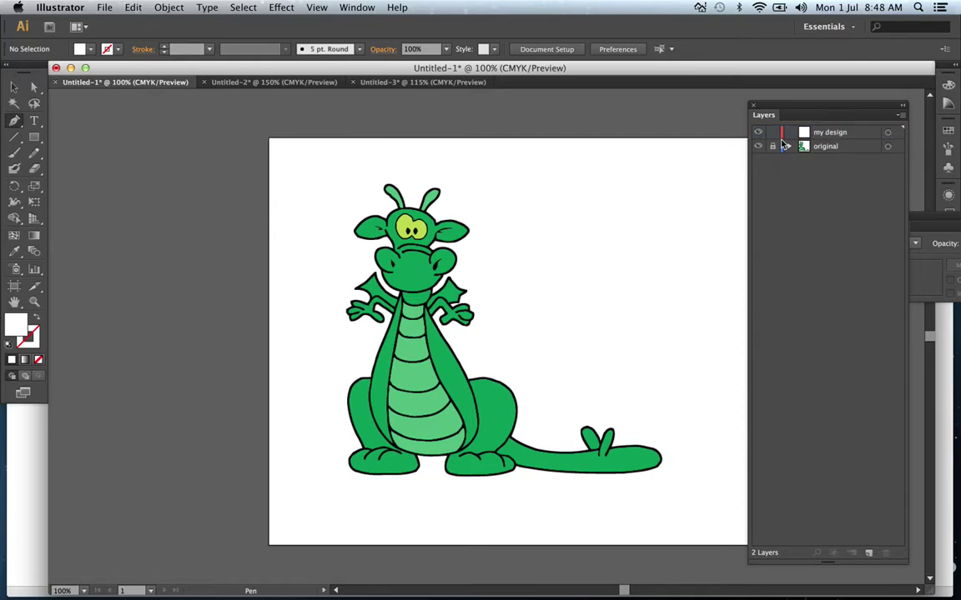
{"action": "left_click", "coordinate": [267, 82]}
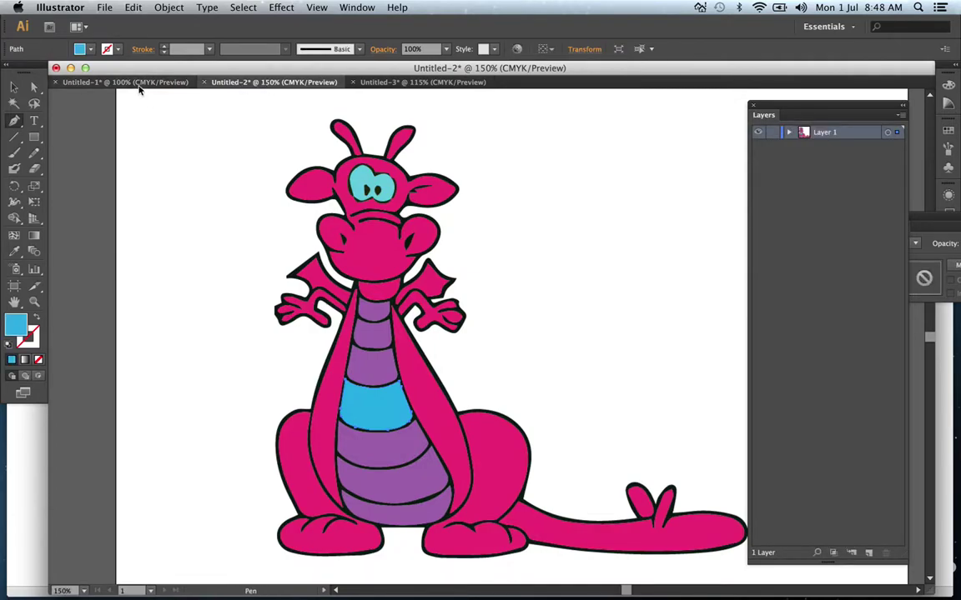
{"action": "left_click", "coordinate": [138, 84]}
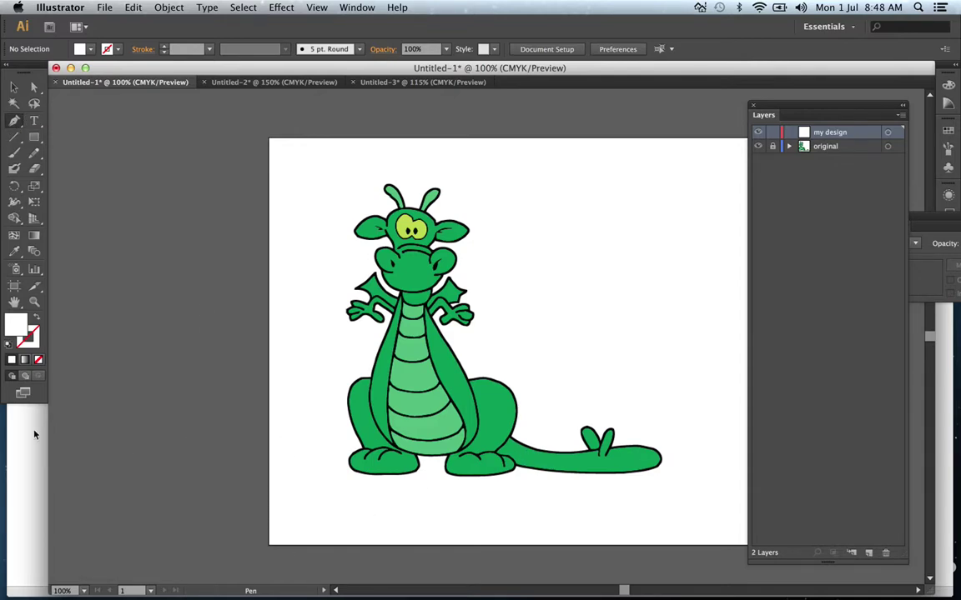
Step: Set fill to None and stroke to 3 pt magenta, then place the first Pen anchor
{"action": "left_click", "coordinate": [89, 51]}
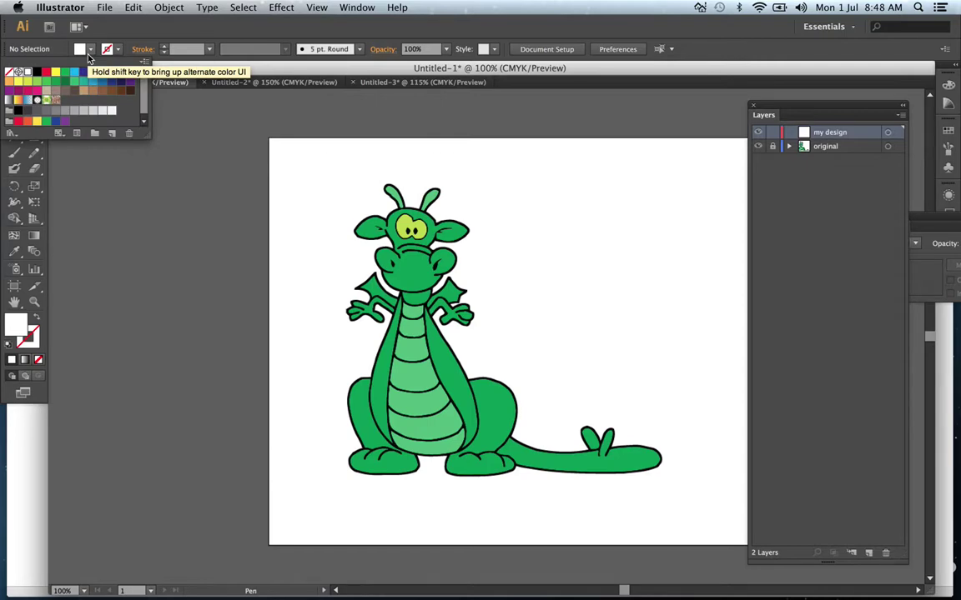
{"action": "left_click", "coordinate": [9, 72]}
{"action": "left_click", "coordinate": [116, 50]}
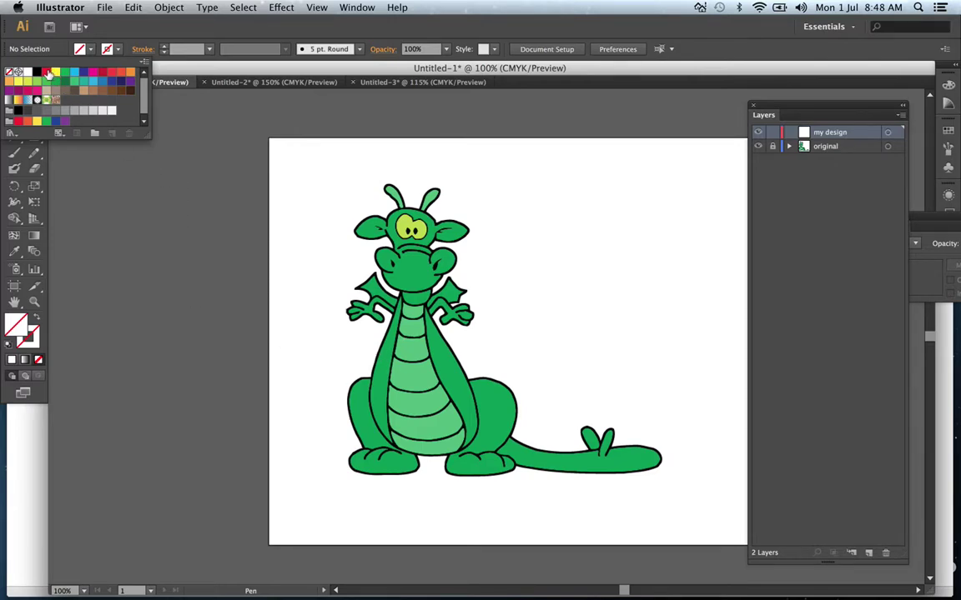
{"action": "left_click", "coordinate": [93, 79]}
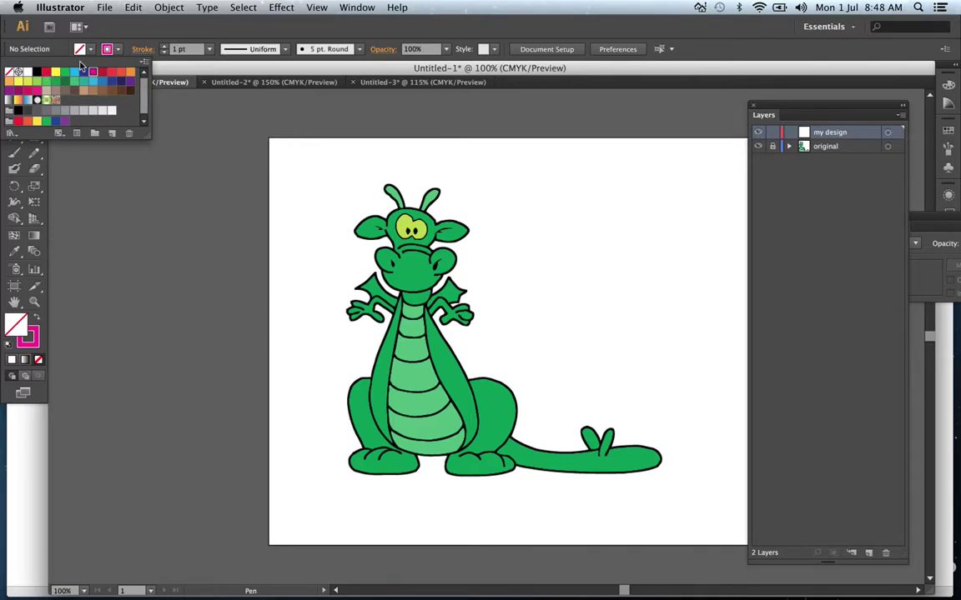
{"action": "left_click", "coordinate": [165, 48]}
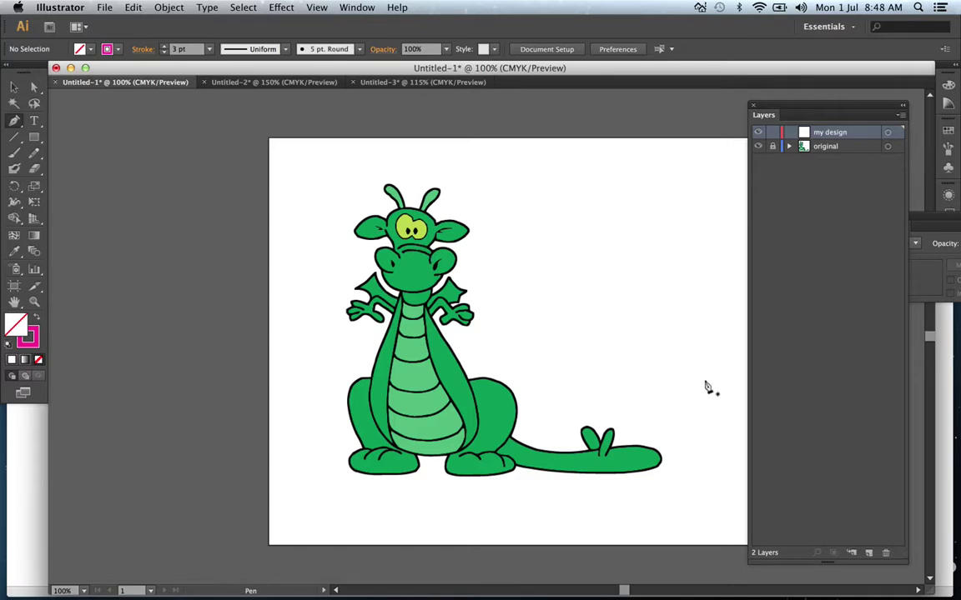
{"action": "left_click", "coordinate": [367, 454]}
{"action": "mouse_move", "coordinate": [708, 584]}
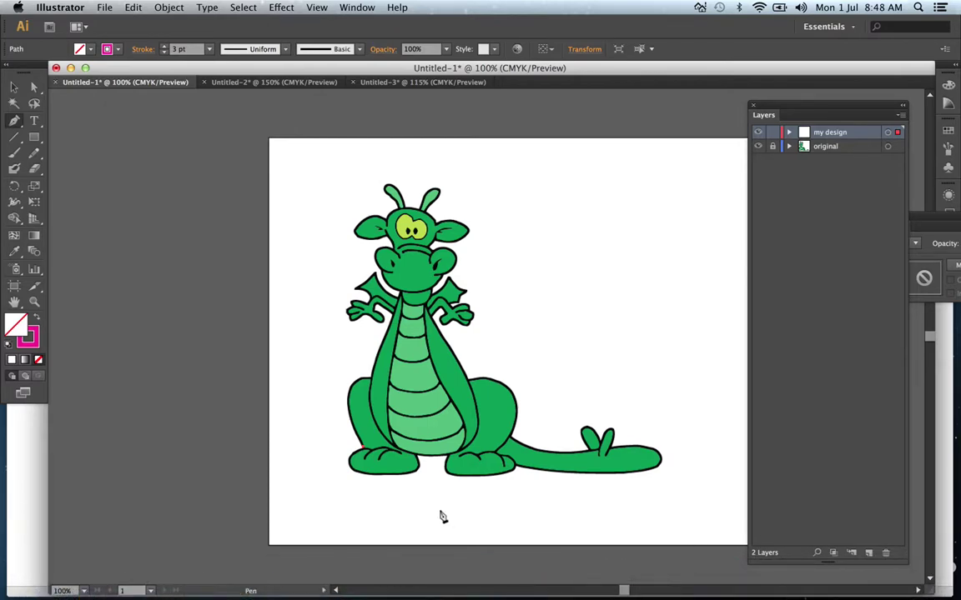
Step: Trace the magenta outline along the dragon's belly, left side and arm with curved anchors
{"action": "left_click", "coordinate": [372, 382]}
{"action": "left_click_drag", "start_coordinate": [373, 382], "coordinate": [421, 379]}
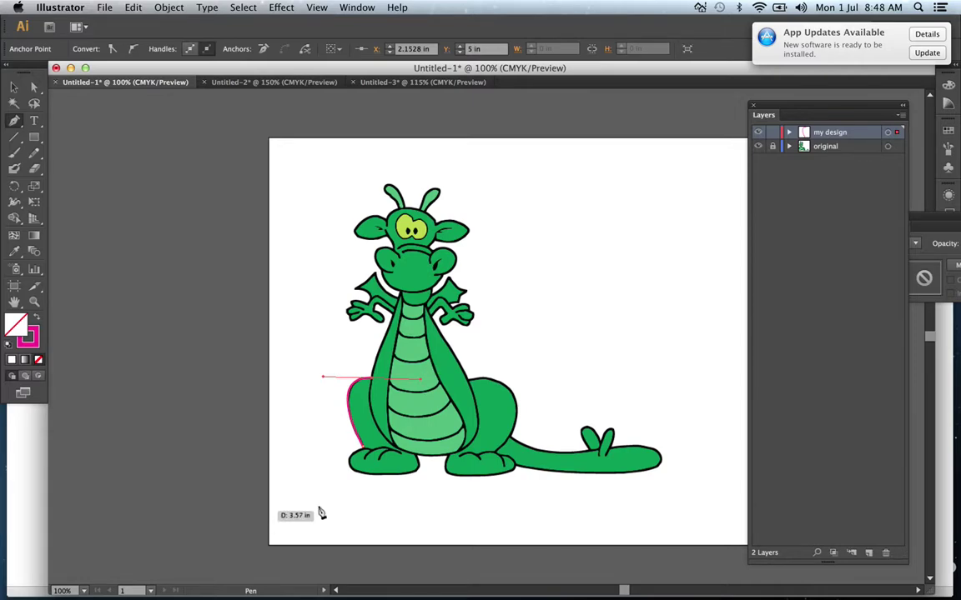
{"action": "key", "text": "alt"}
{"action": "left_click", "coordinate": [371, 379], "text": "alt"}
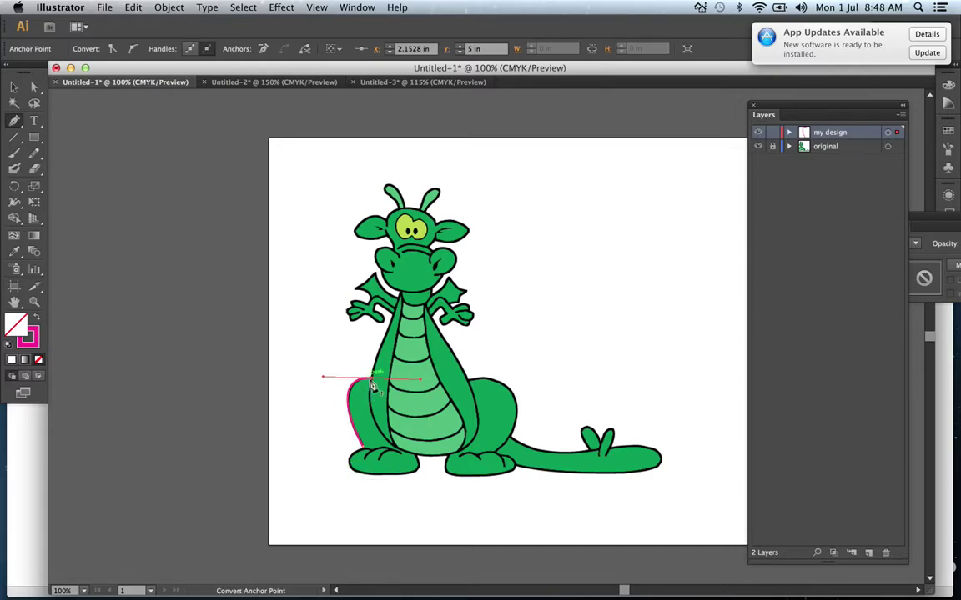
{"action": "left_click", "coordinate": [397, 317]}
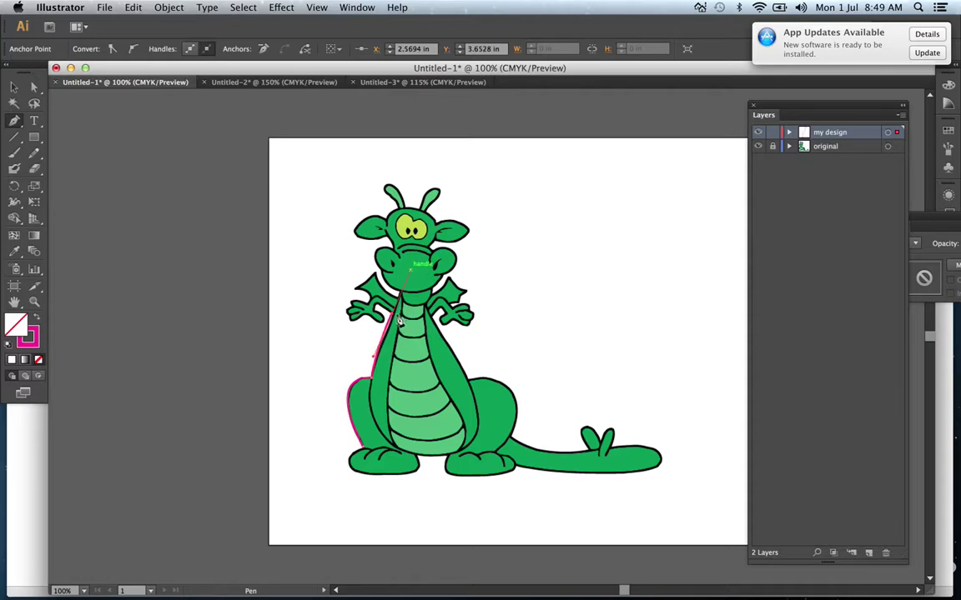
{"action": "left_click_drag", "start_coordinate": [397, 321], "coordinate": [378, 314]}
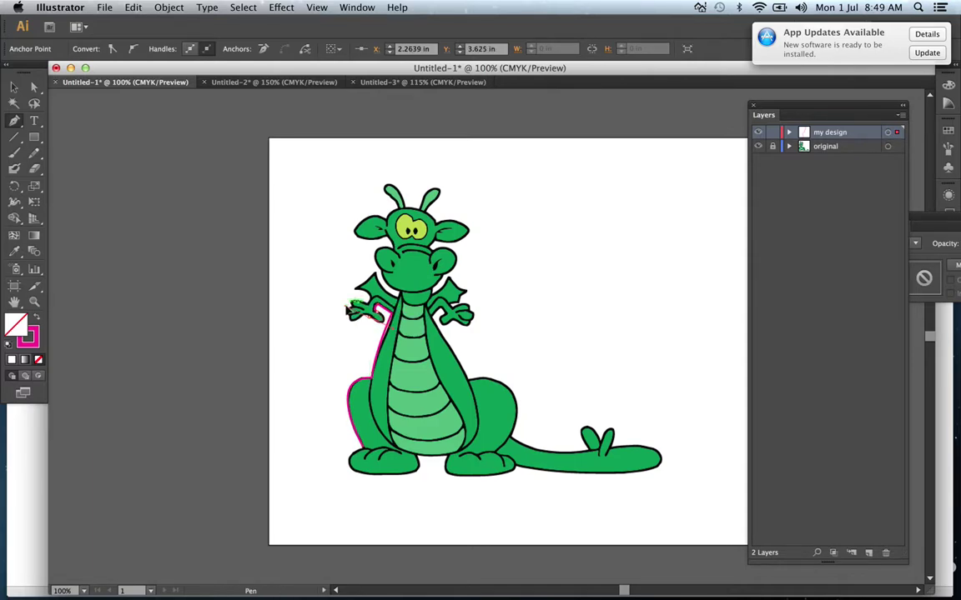
{"action": "left_click_drag", "start_coordinate": [367, 317], "coordinate": [349, 322]}
{"action": "left_click", "coordinate": [342, 326]}
{"action": "left_click_drag", "start_coordinate": [335, 265], "coordinate": [368, 285]}
Step: Continue the outline over the head, past the tail, back to the left foot, then add Layer 3
{"action": "left_click", "coordinate": [328, 184]}
{"action": "left_click", "coordinate": [454, 164]}
{"action": "left_click", "coordinate": [510, 238]}
{"action": "left_click", "coordinate": [511, 363]}
{"action": "left_click", "coordinate": [666, 408]}
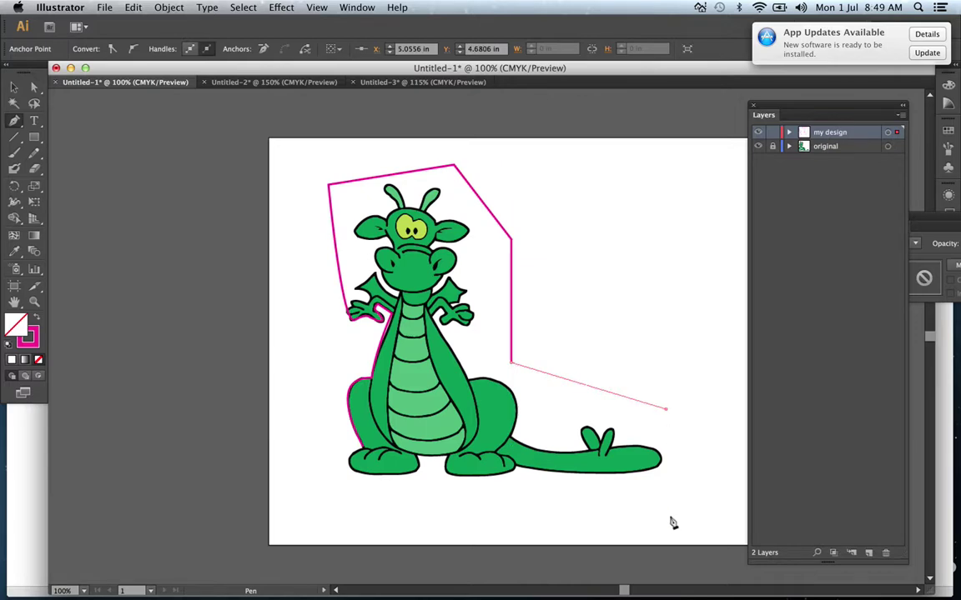
{"action": "left_click", "coordinate": [362, 453]}
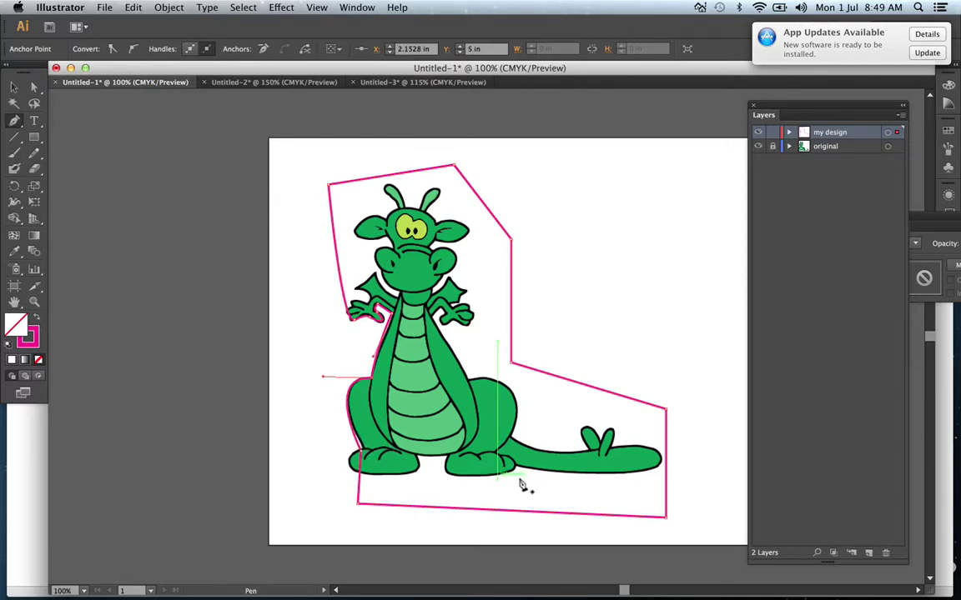
{"action": "left_click", "coordinate": [868, 553]}
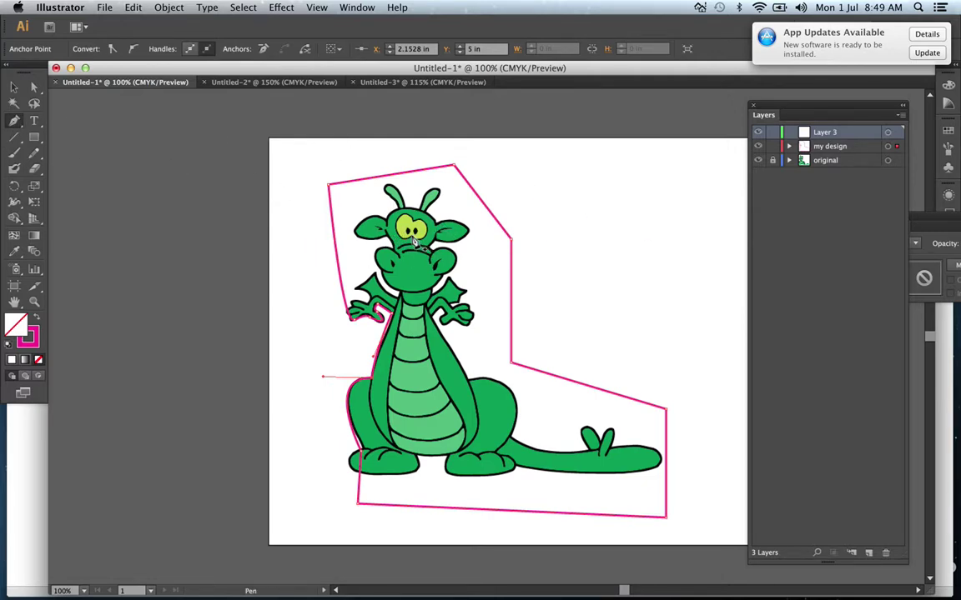
Step: End the outline path and pen-draw a small shape around the dragon's eye, undoing the last anchor
{"action": "key", "text": "Return"}
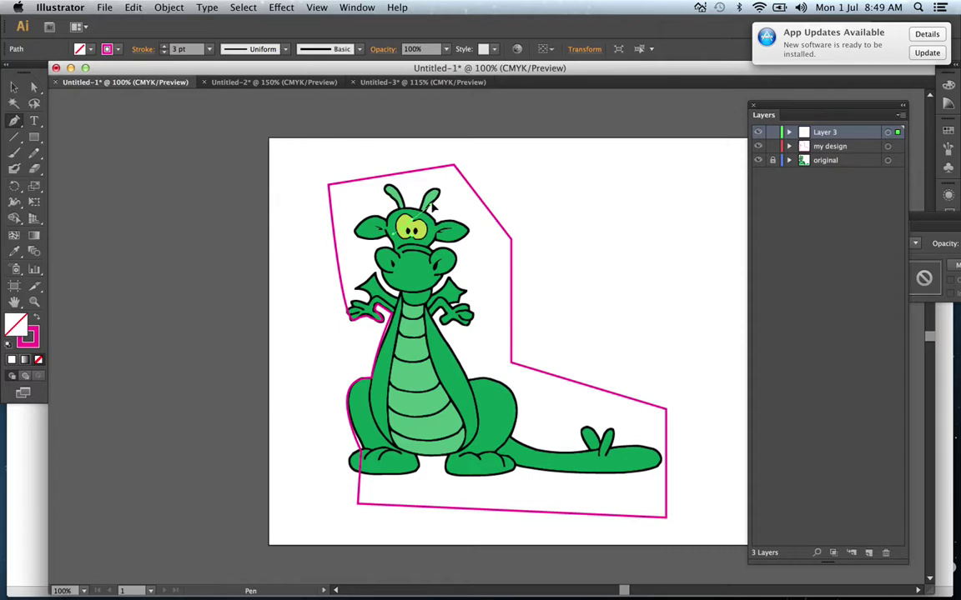
{"action": "mouse_move", "coordinate": [412, 222]}
{"action": "left_mouse_down"}
{"action": "mouse_move", "coordinate": [459, 213]}
{"action": "mouse_move", "coordinate": [367, 222]}
{"action": "mouse_move", "coordinate": [398, 229]}
{"action": "mouse_move", "coordinate": [397, 218]}
{"action": "left_mouse_up"}
{"action": "left_click", "coordinate": [399, 223]}
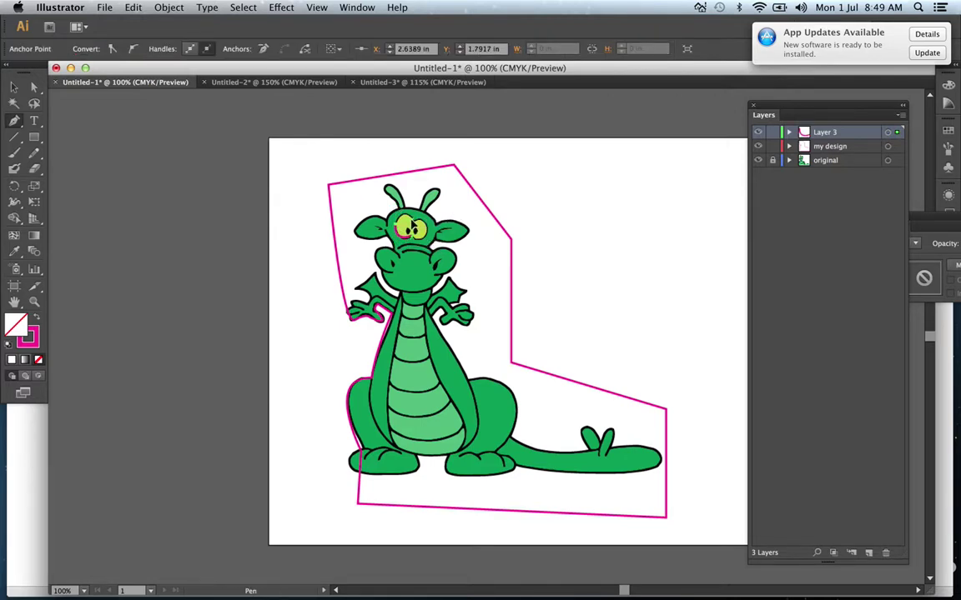
{"action": "left_click_drag", "start_coordinate": [422, 235], "coordinate": [431, 234]}
{"action": "left_click", "coordinate": [431, 233]}
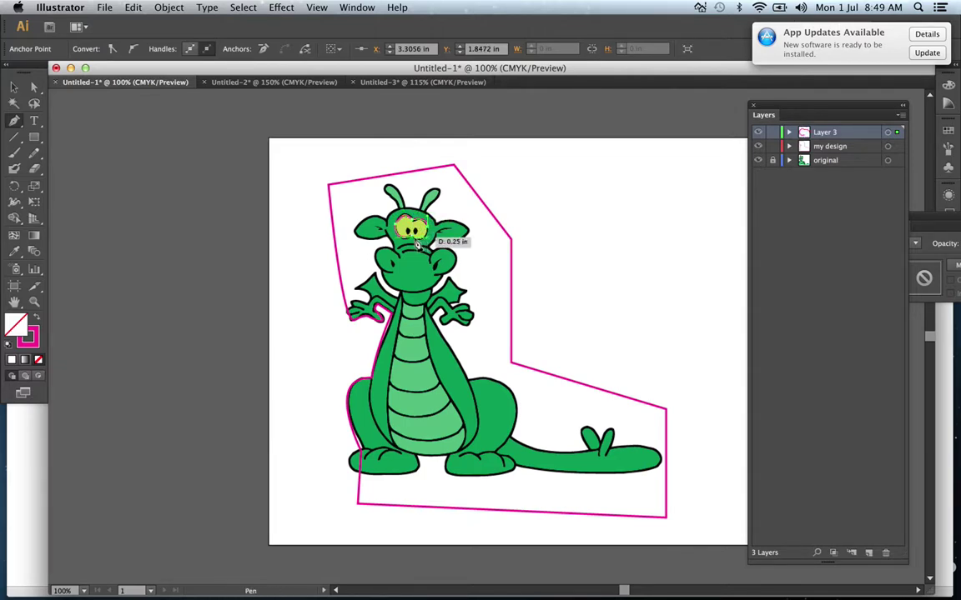
{"action": "left_click_drag", "start_coordinate": [412, 240], "coordinate": [414, 237]}
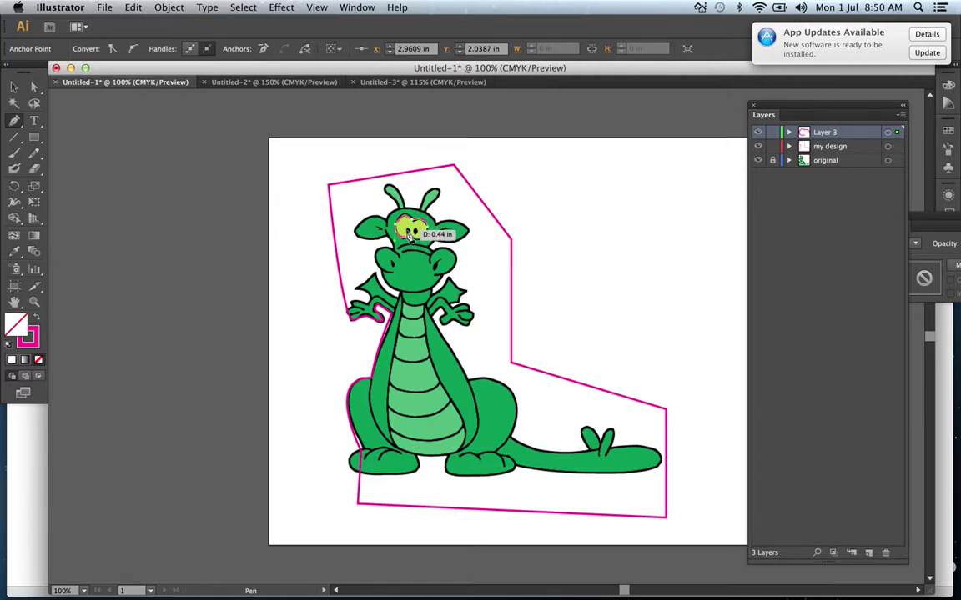
{"action": "left_click", "coordinate": [426, 227]}
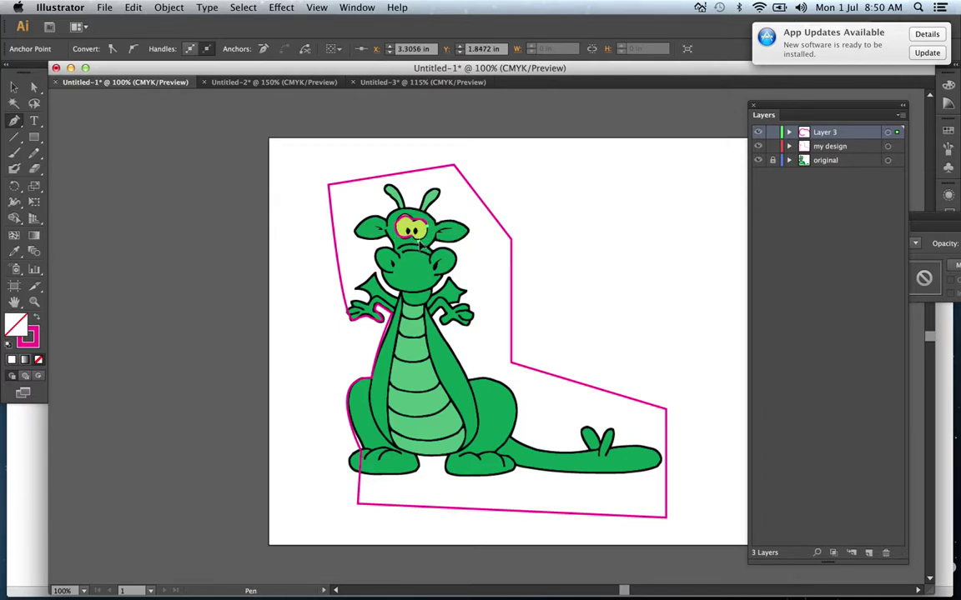
{"action": "key", "text": "super+z"}
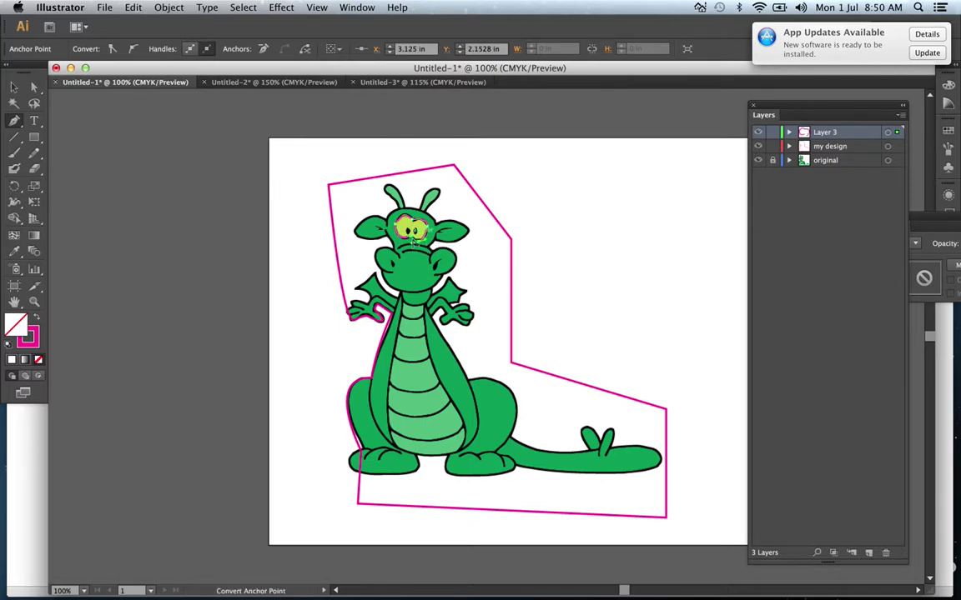
Step: Dismiss the warning alert and hide the my design layer
{"action": "left_click", "coordinate": [411, 236]}
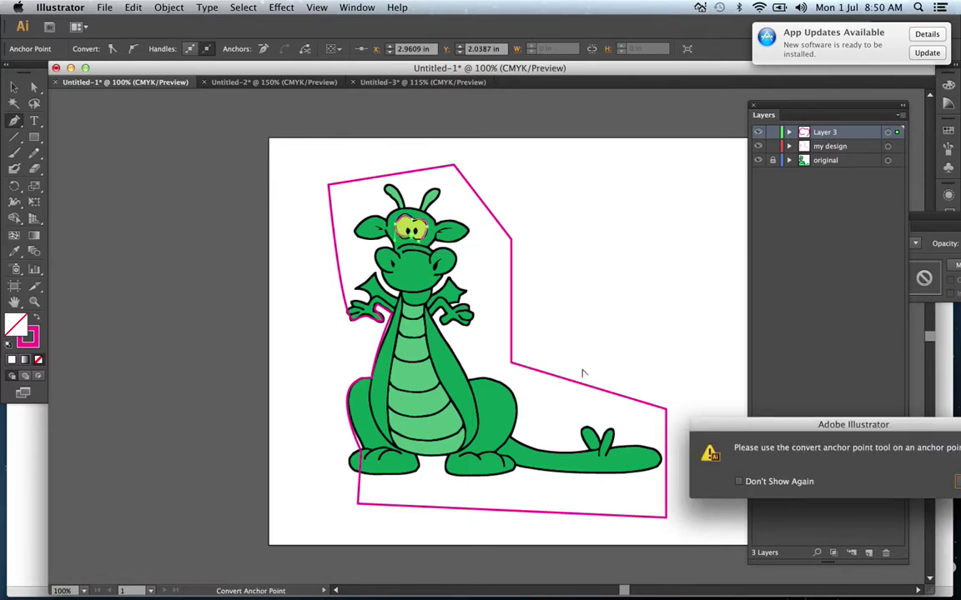
{"action": "left_click_drag", "start_coordinate": [759, 435], "coordinate": [493, 461]}
{"action": "left_click", "coordinate": [732, 487]}
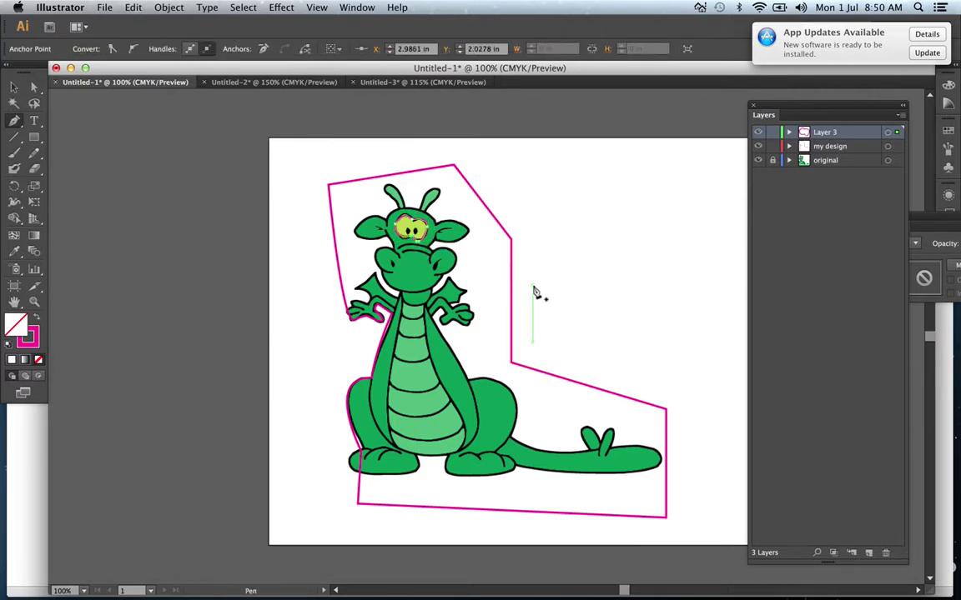
{"action": "left_click", "coordinate": [756, 160]}
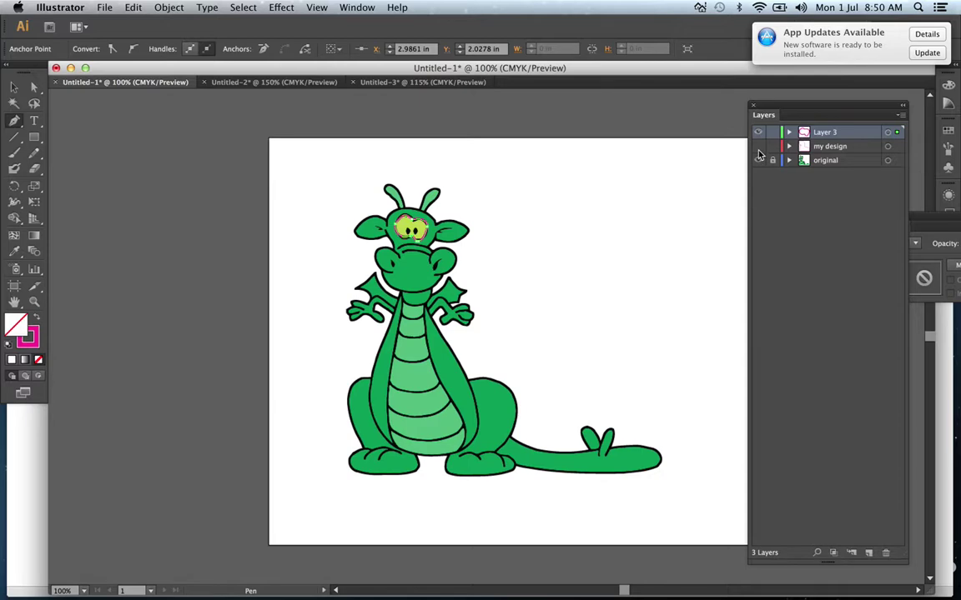
Step: Select an anchor on the eye outline with the Direct Selection tool
{"action": "left_click", "coordinate": [757, 147]}
{"action": "left_click", "coordinate": [757, 146]}
{"action": "left_click", "coordinate": [35, 87]}
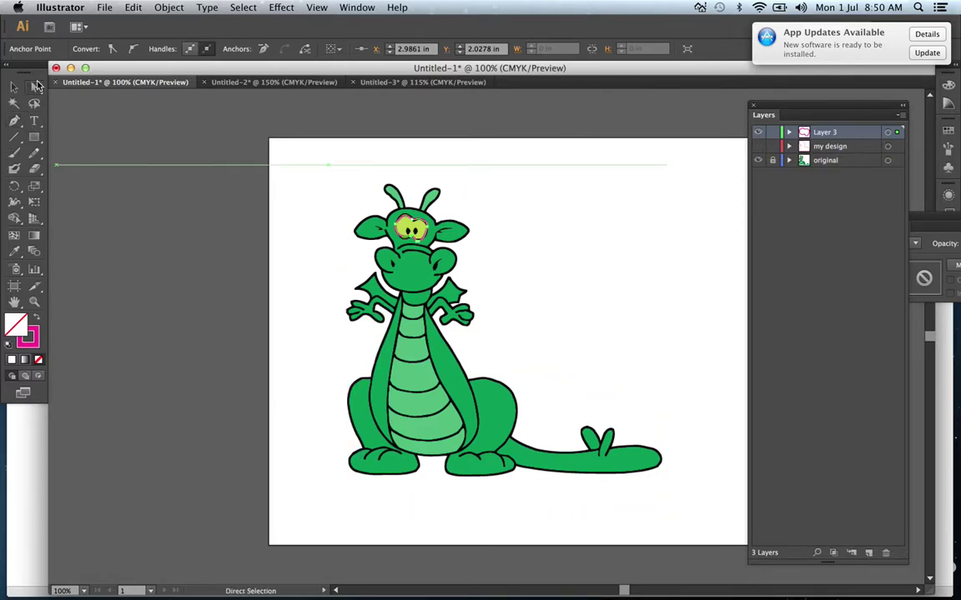
{"action": "left_click", "coordinate": [484, 171]}
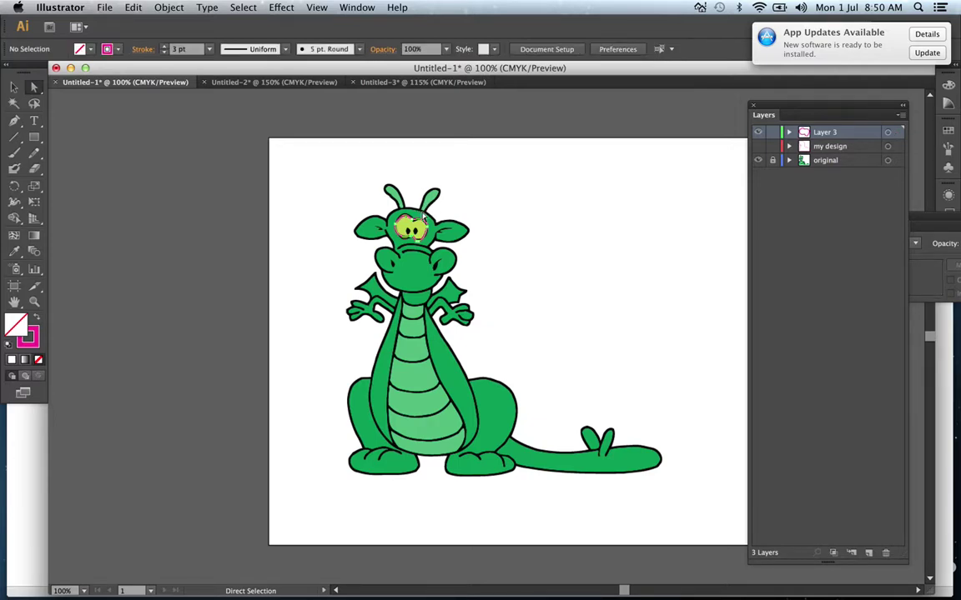
{"action": "left_click", "coordinate": [414, 225]}
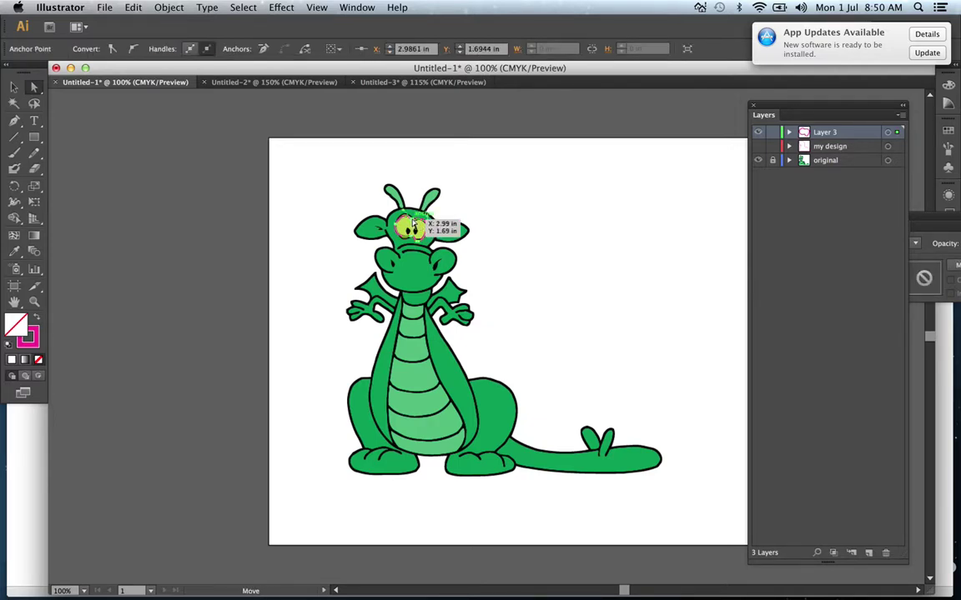
Step: Zoom in on the dragon's eye, settling at 400%
{"action": "left_click", "coordinate": [34, 301]}
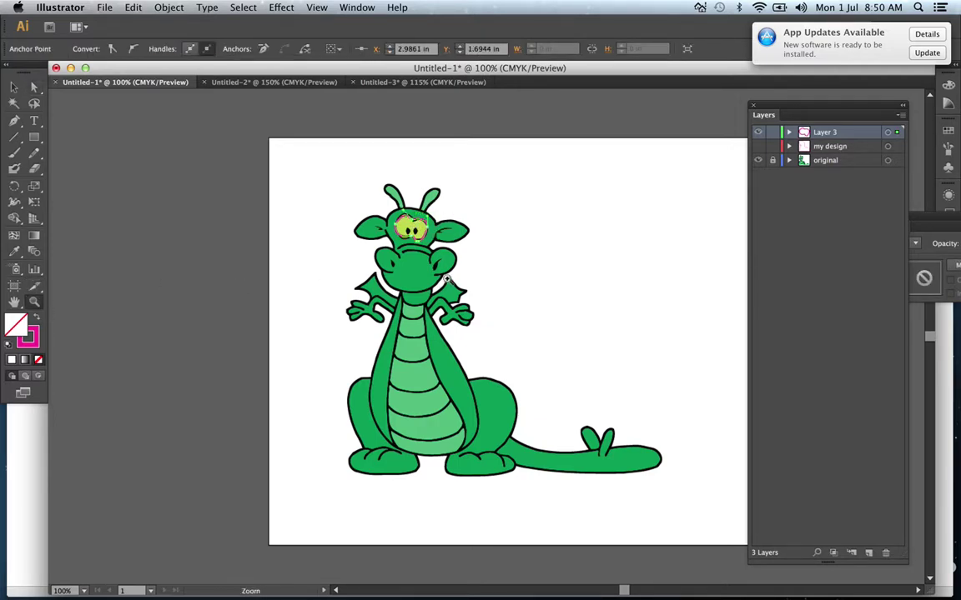
{"action": "left_click_drag", "start_coordinate": [371, 203], "coordinate": [458, 273]}
{"action": "key", "text": "super+minus"}
{"action": "key", "text": "super+minus"}
{"action": "key", "text": "super+equal"}
{"action": "key", "text": "super+minus"}
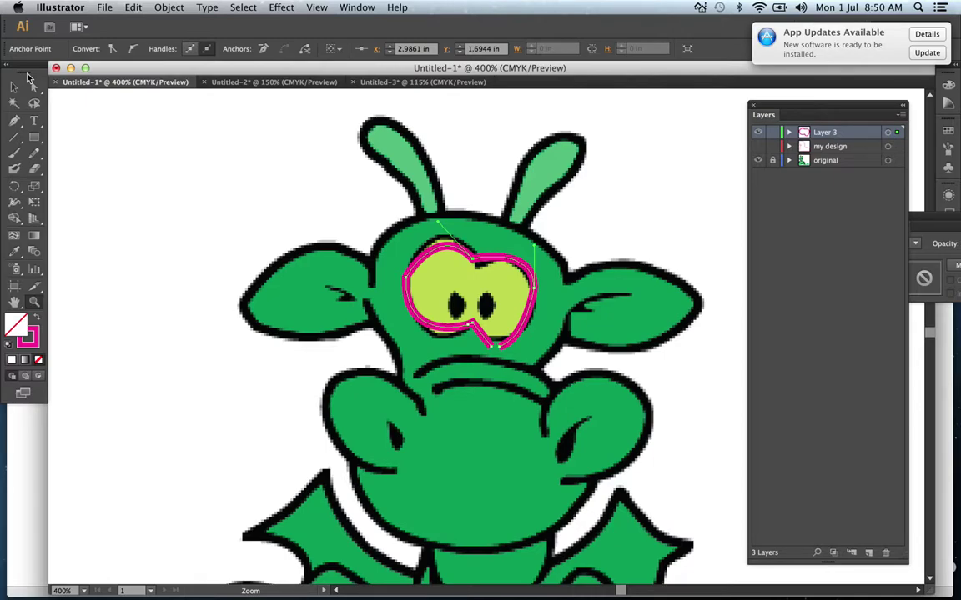
Step: Smooth the eye outline's upper-left curve and move its bottom anchor to tighten it
{"action": "mouse_move", "coordinate": [34, 154]}
{"action": "left_mouse_down"}
{"action": "mouse_move", "coordinate": [97, 161]}
{"action": "mouse_move", "coordinate": [107, 172]}
{"action": "left_mouse_up"}
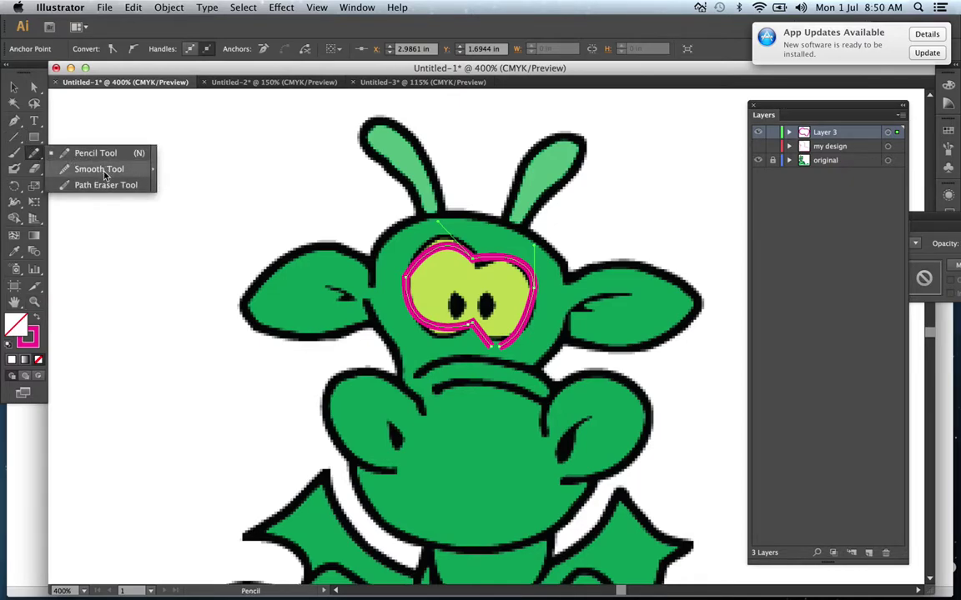
{"action": "left_click_drag", "start_coordinate": [105, 173], "coordinate": [106, 171]}
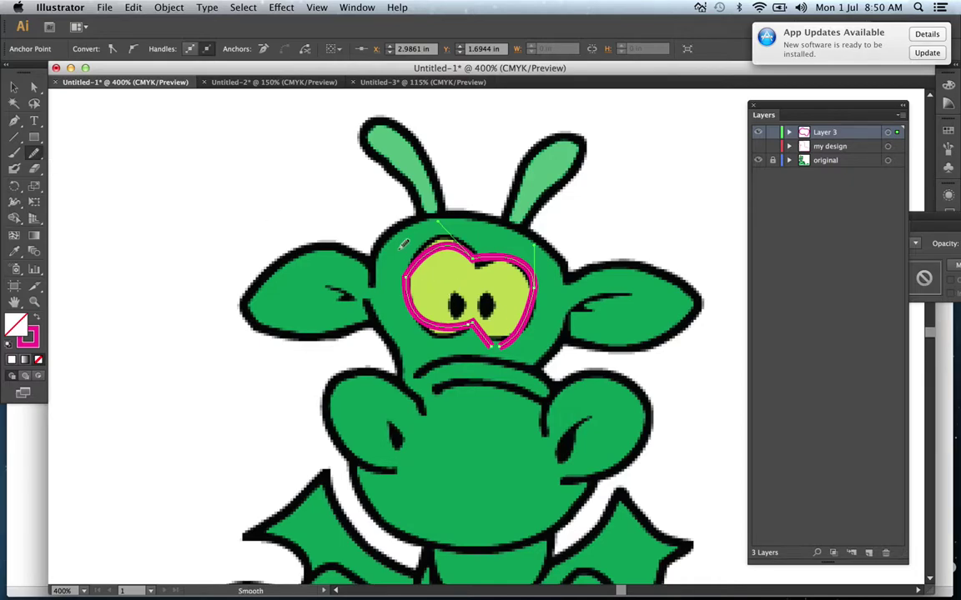
{"action": "left_click_drag", "start_coordinate": [412, 243], "coordinate": [420, 263]}
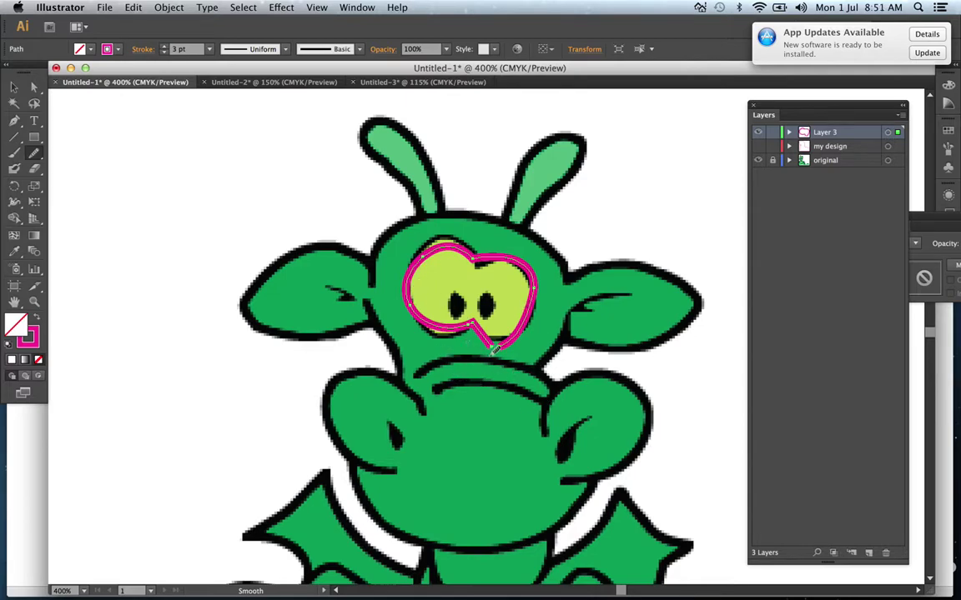
{"action": "left_click", "coordinate": [34, 88]}
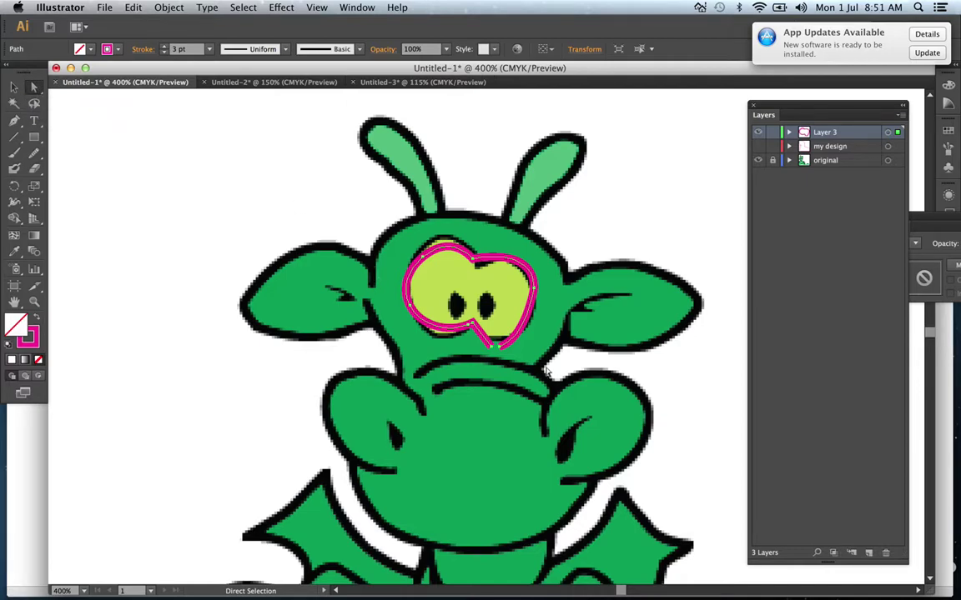
{"action": "left_click", "coordinate": [492, 345]}
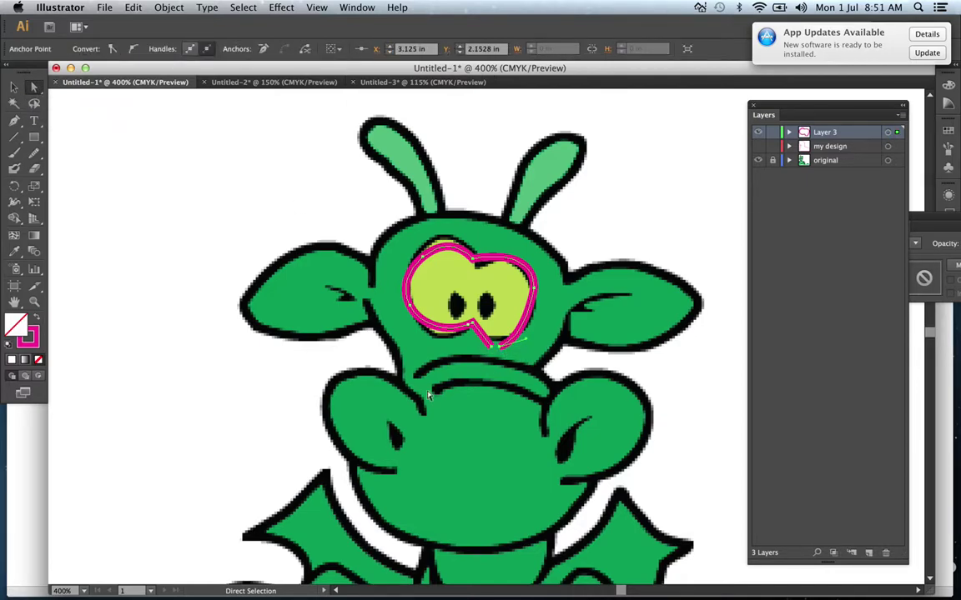
{"action": "mouse_move", "coordinate": [503, 352]}
{"action": "left_mouse_down"}
{"action": "mouse_move", "coordinate": [498, 334]}
{"action": "mouse_move", "coordinate": [502, 343]}
{"action": "mouse_move", "coordinate": [479, 341]}
{"action": "mouse_move", "coordinate": [497, 335]}
{"action": "mouse_move", "coordinate": [490, 353]}
{"action": "mouse_move", "coordinate": [501, 340]}
{"action": "left_mouse_up"}
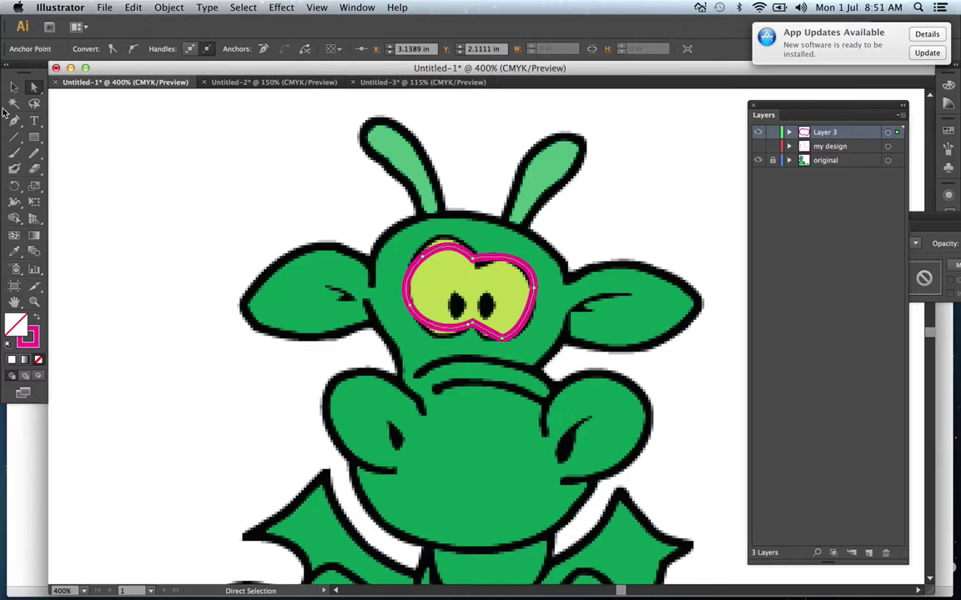
Step: Add an anchor on the outline's left edge and pull the lower anchors against the eye
{"action": "left_click_drag", "start_coordinate": [14, 120], "coordinate": [94, 134]}
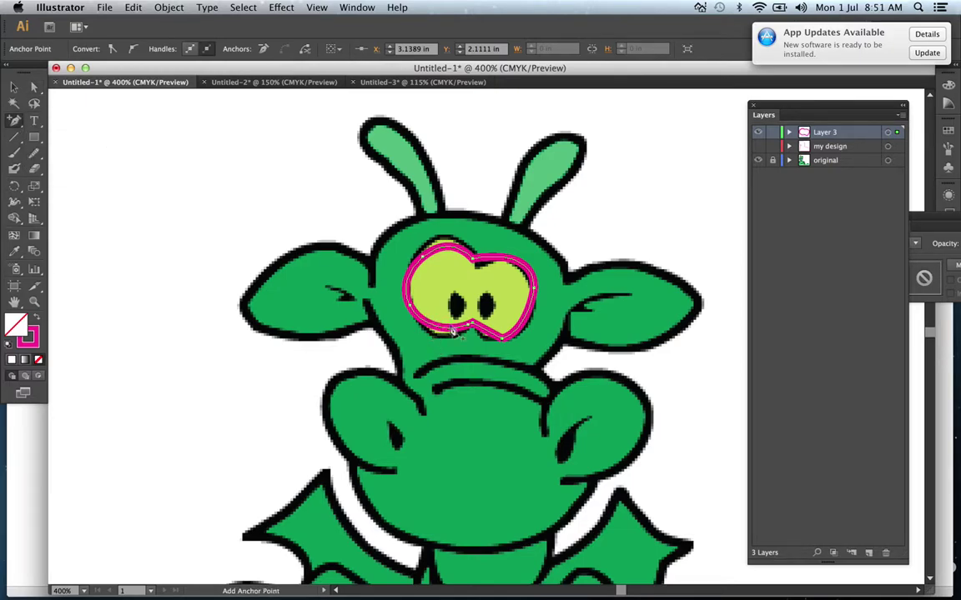
{"action": "left_click", "coordinate": [401, 302]}
{"action": "left_click", "coordinate": [35, 87]}
{"action": "left_click_drag", "start_coordinate": [436, 328], "coordinate": [435, 338]}
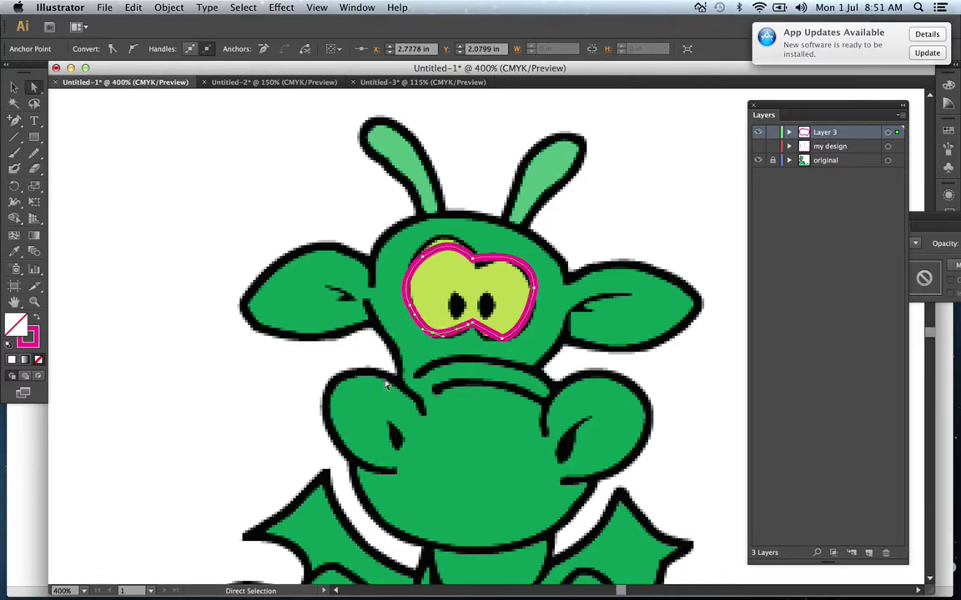
{"action": "left_click_drag", "start_coordinate": [34, 153], "coordinate": [83, 167]}
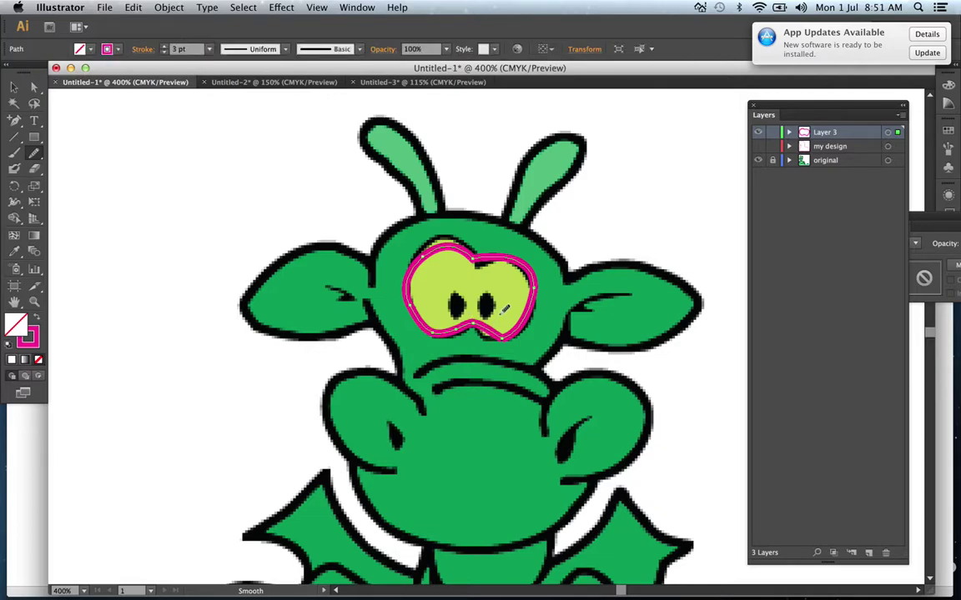
{"action": "left_click", "coordinate": [14, 120], "text": "alt"}
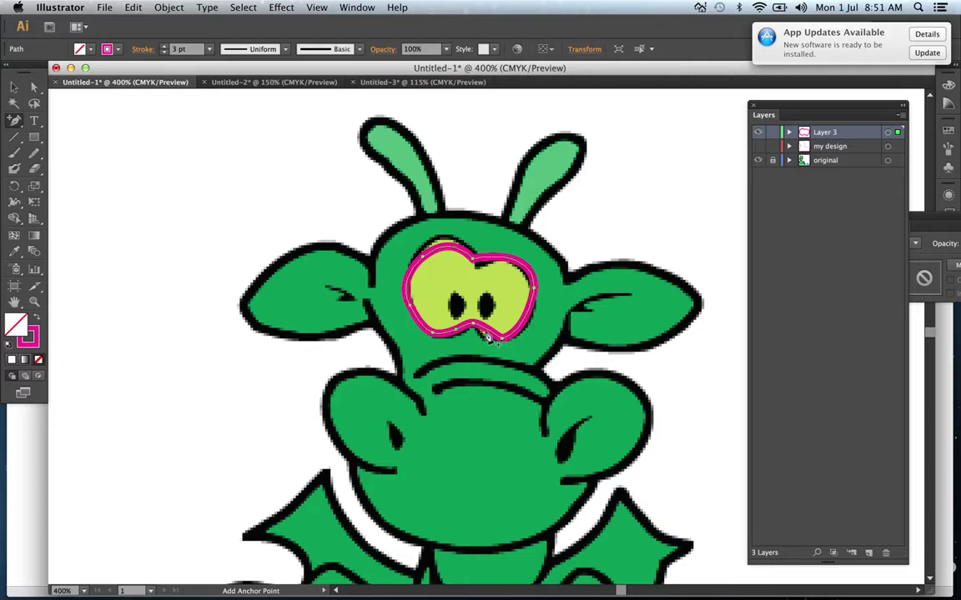
{"action": "left_click", "coordinate": [34, 87]}
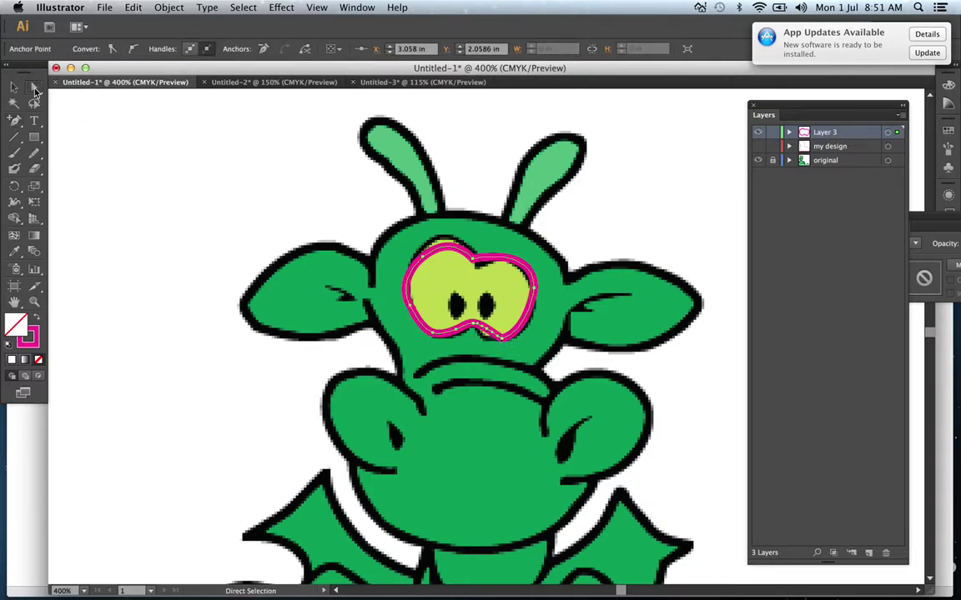
{"action": "left_click_drag", "start_coordinate": [485, 336], "coordinate": [492, 344]}
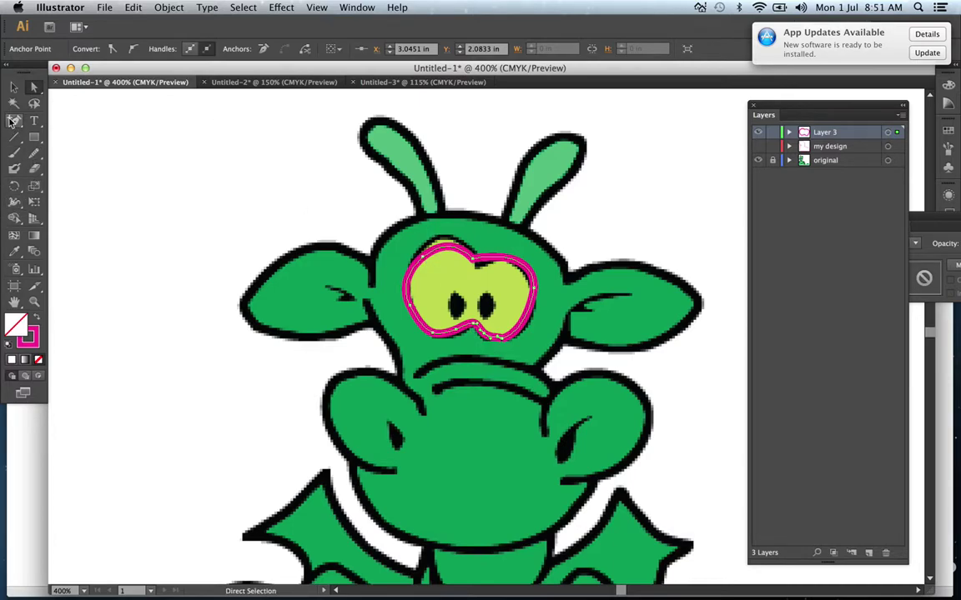
Step: Reshape the outline's upper-left upward, undoing a bad stretch of the right side
{"action": "mouse_move", "coordinate": [408, 250]}
{"action": "left_mouse_down"}
{"action": "mouse_move", "coordinate": [383, 232]}
{"action": "mouse_move", "coordinate": [439, 243]}
{"action": "mouse_move", "coordinate": [414, 261]}
{"action": "mouse_move", "coordinate": [423, 253]}
{"action": "left_mouse_up"}
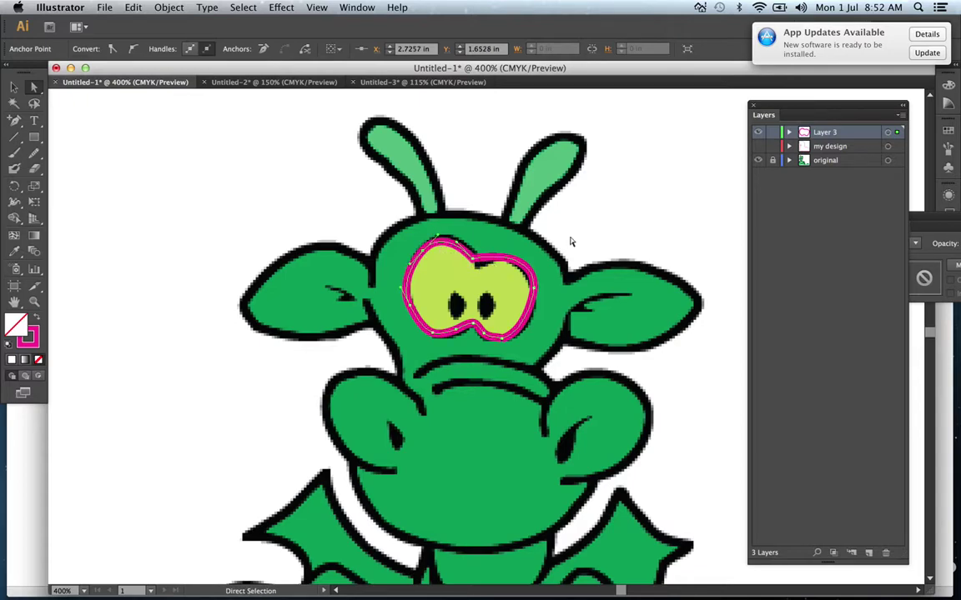
{"action": "left_click", "coordinate": [550, 213]}
{"action": "left_click", "coordinate": [457, 265]}
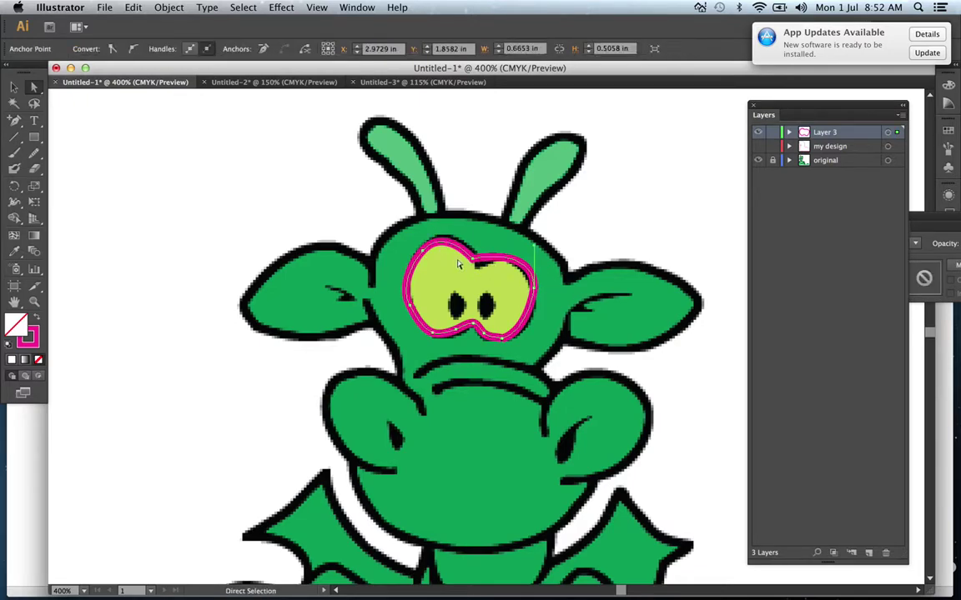
{"action": "left_click_drag", "start_coordinate": [534, 291], "coordinate": [555, 289]}
{"action": "key", "text": "super+z"}
{"action": "left_click", "coordinate": [552, 193]}
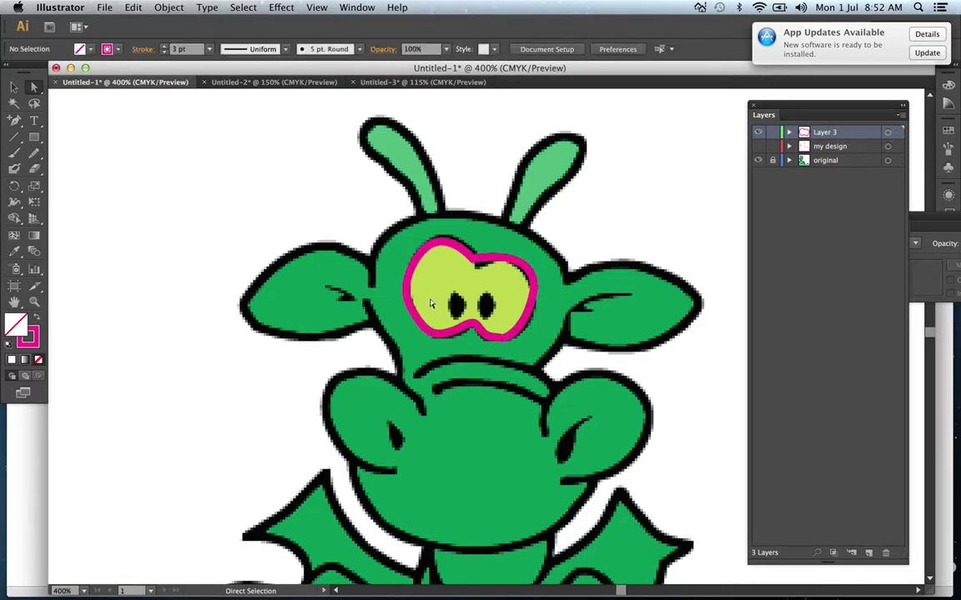
Step: Pull the outline's top segment upward, then select the eye outline
{"action": "left_click_drag", "start_coordinate": [475, 264], "coordinate": [473, 243]}
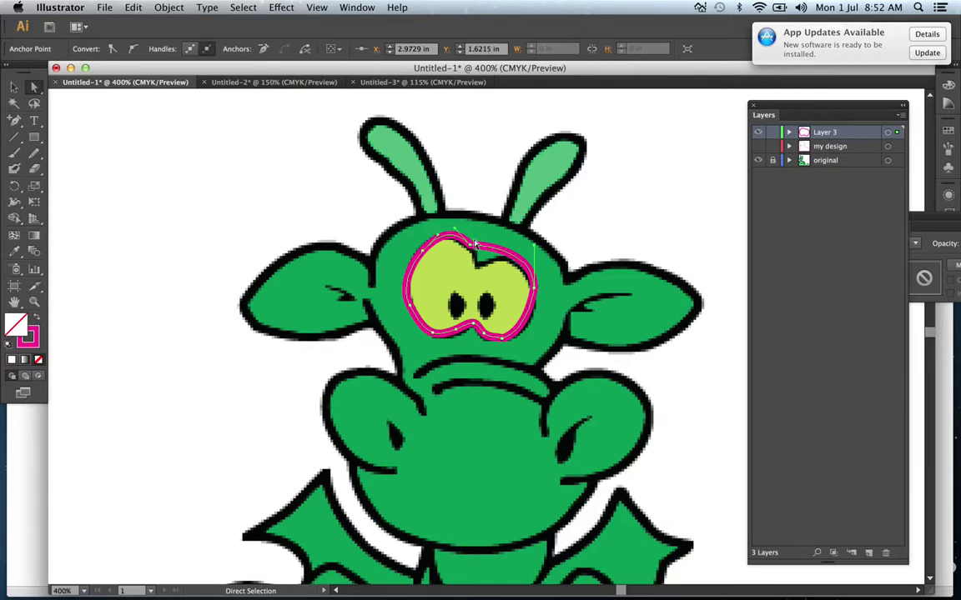
{"action": "key", "text": "super+z"}
{"action": "left_click", "coordinate": [637, 206]}
{"action": "mouse_move", "coordinate": [482, 263]}
{"action": "left_mouse_down"}
{"action": "mouse_move", "coordinate": [490, 241]}
{"action": "mouse_move", "coordinate": [475, 265]}
{"action": "left_mouse_up"}
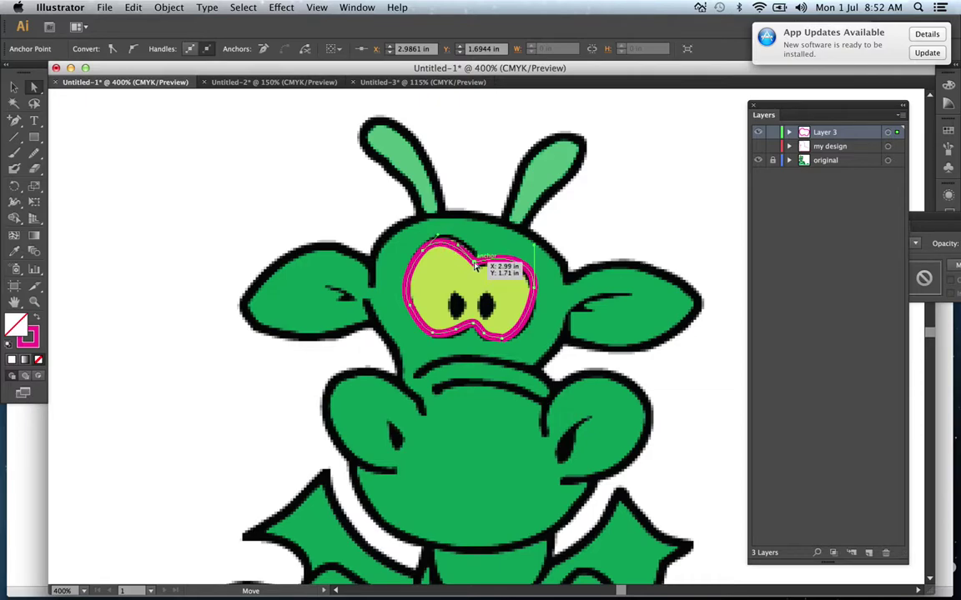
{"action": "left_click", "coordinate": [638, 217]}
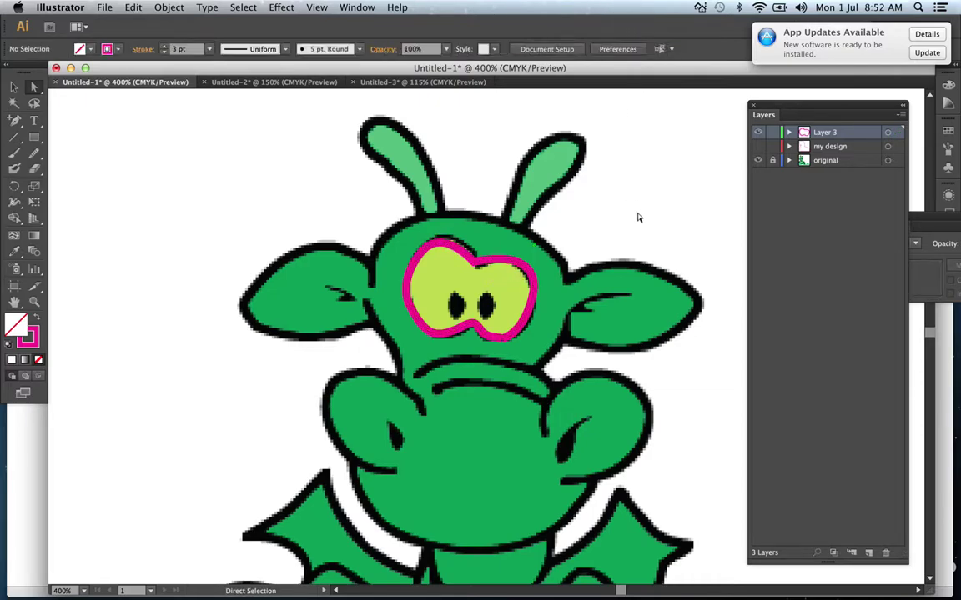
{"action": "left_click", "coordinate": [497, 274]}
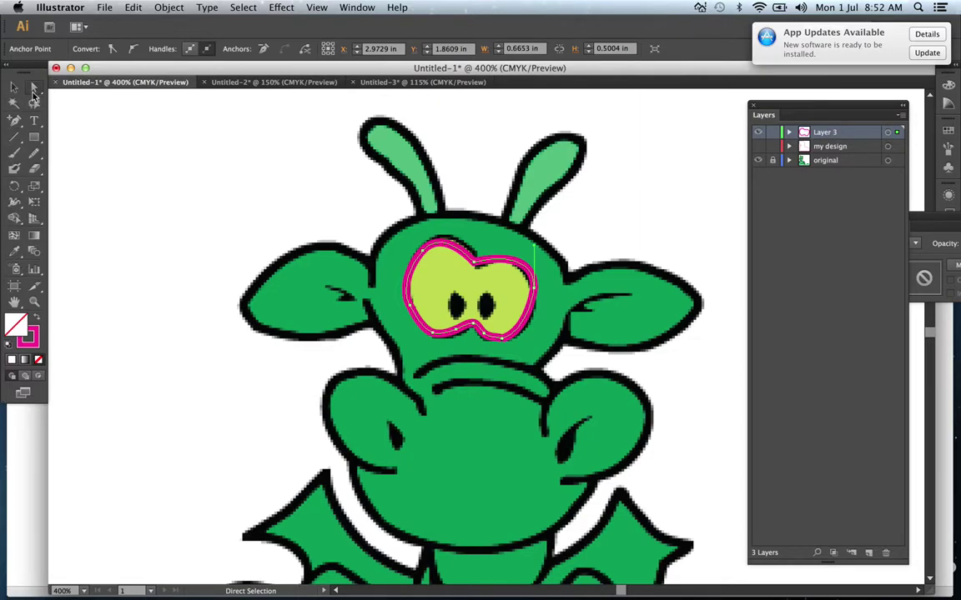
Step: Fill the eye shape with light yellow-green C7DD85 via the Color Picker
{"action": "double_click", "coordinate": [17, 325]}
{"action": "left_click", "coordinate": [469, 186]}
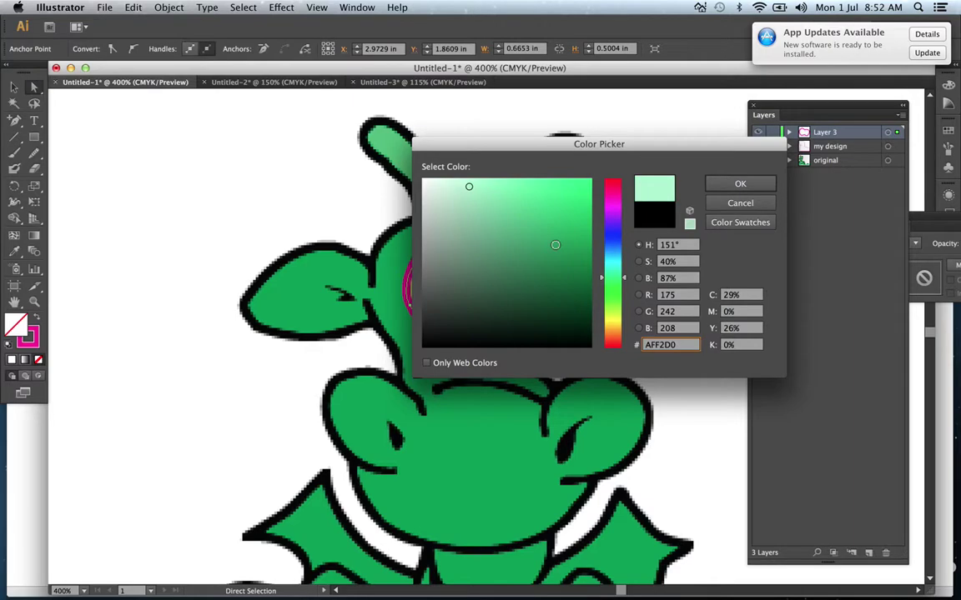
{"action": "mouse_move", "coordinate": [612, 310]}
{"action": "left_mouse_down"}
{"action": "mouse_move", "coordinate": [612, 331]}
{"action": "mouse_move", "coordinate": [612, 313]}
{"action": "left_mouse_up"}
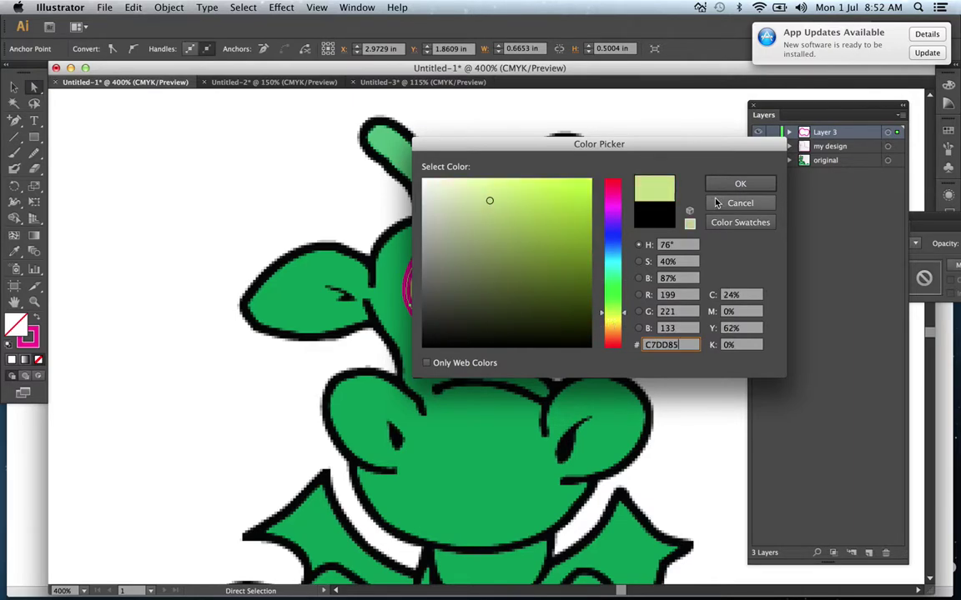
{"action": "left_click", "coordinate": [725, 184]}
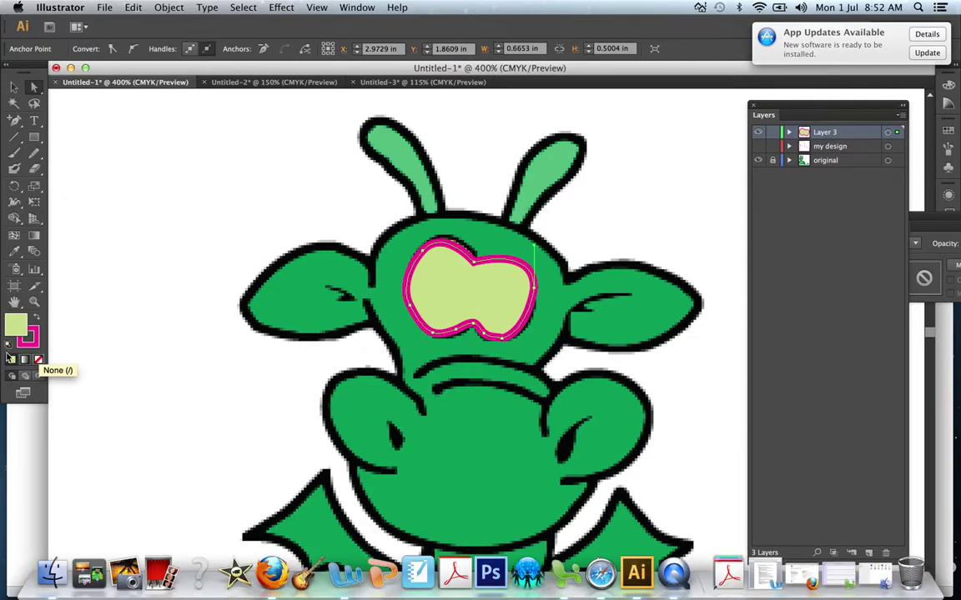
{"action": "key", "text": "super+Tab"}
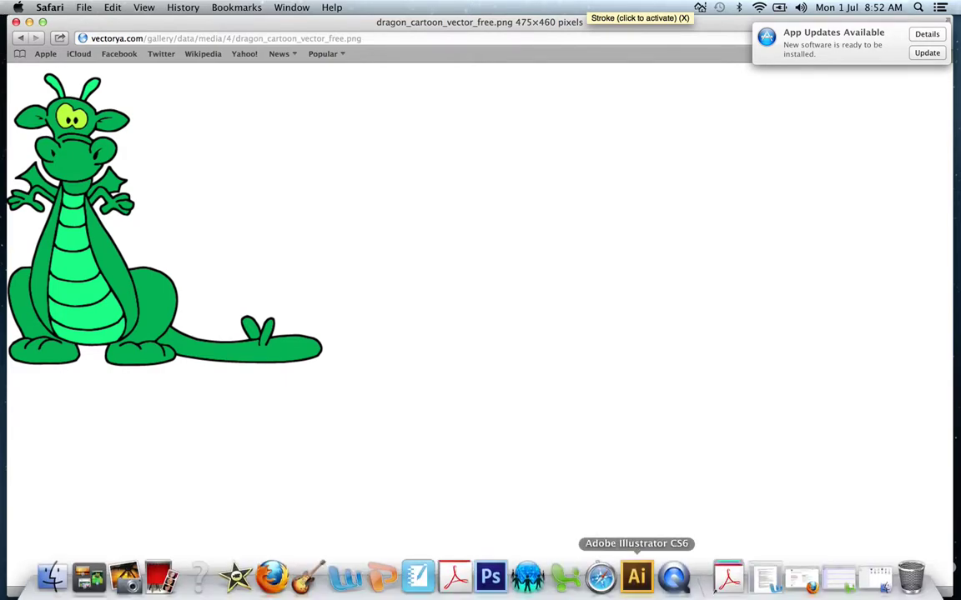
{"action": "left_click", "coordinate": [636, 575]}
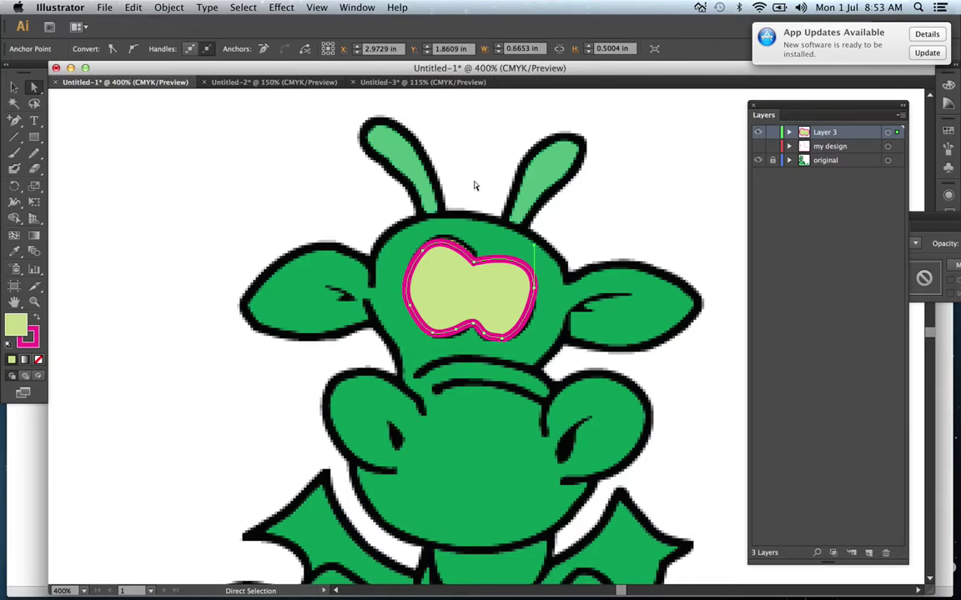
{"action": "double_click", "coordinate": [33, 339]}
Step: Give the eye outline a dark purple 7C255D stroke and reselect the shape
{"action": "left_click", "coordinate": [540, 265]}
{"action": "left_click", "coordinate": [740, 183]}
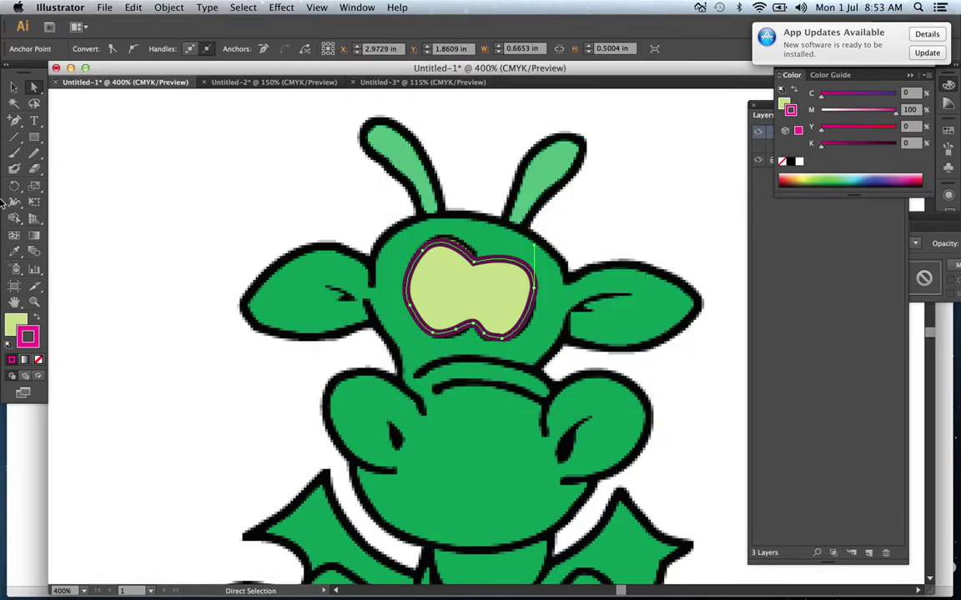
{"action": "left_click", "coordinate": [13, 87]}
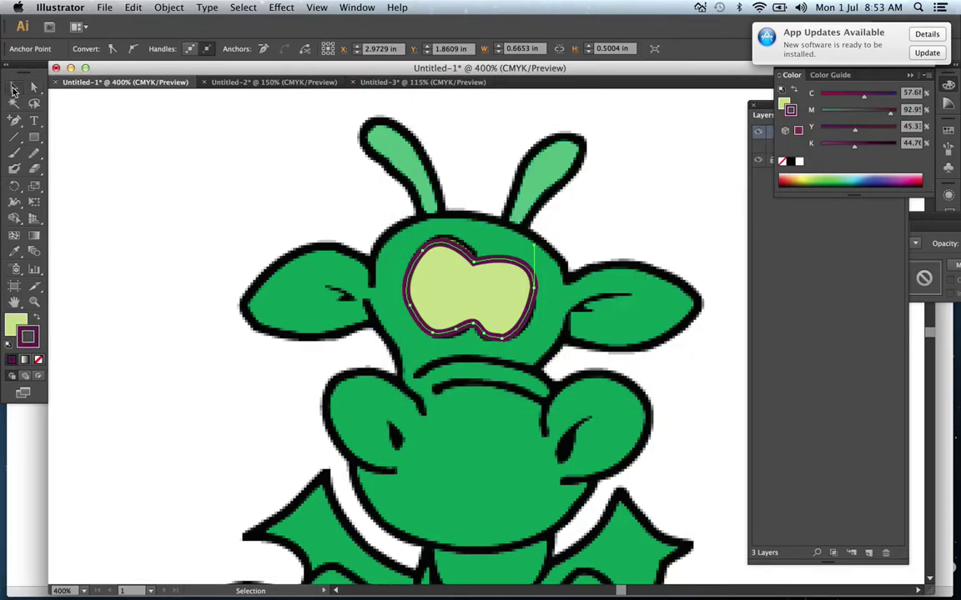
{"action": "left_click", "coordinate": [155, 134]}
{"action": "left_click", "coordinate": [447, 240]}
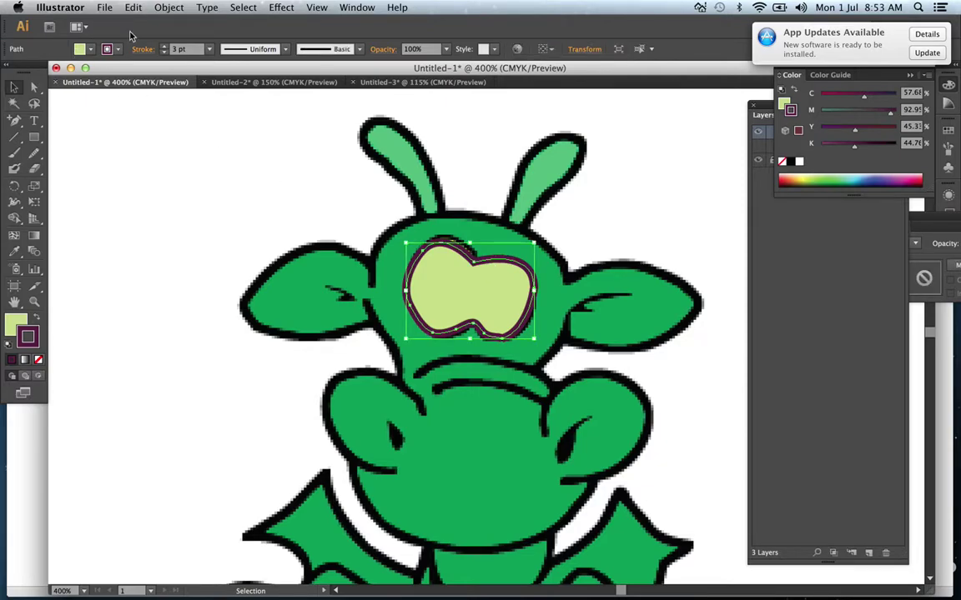
Step: Thin the eye outline to 1 pt and hide Layer 3 to reveal the original eye
{"action": "left_click", "coordinate": [209, 49]}
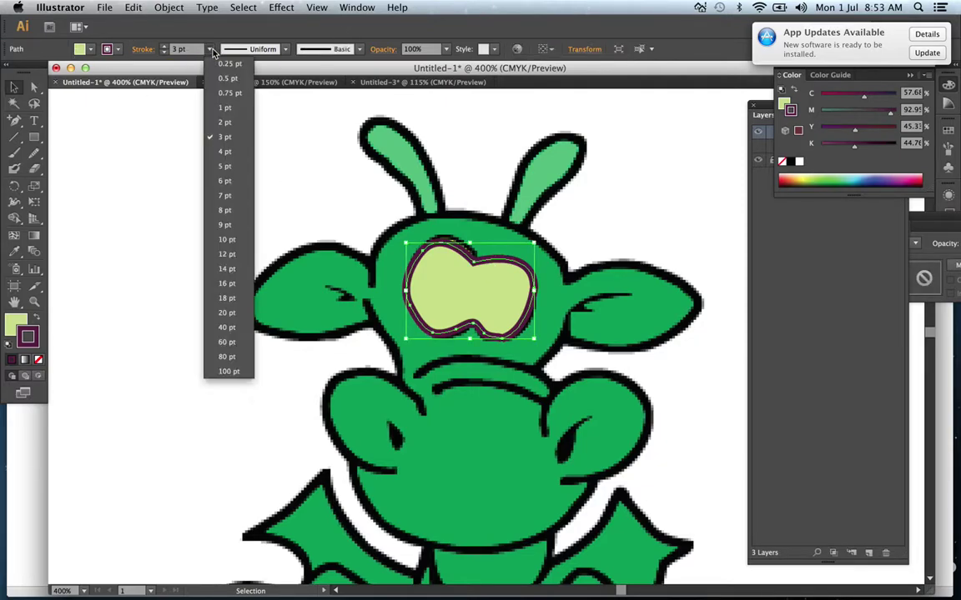
{"action": "left_click", "coordinate": [227, 114]}
{"action": "left_click", "coordinate": [244, 214]}
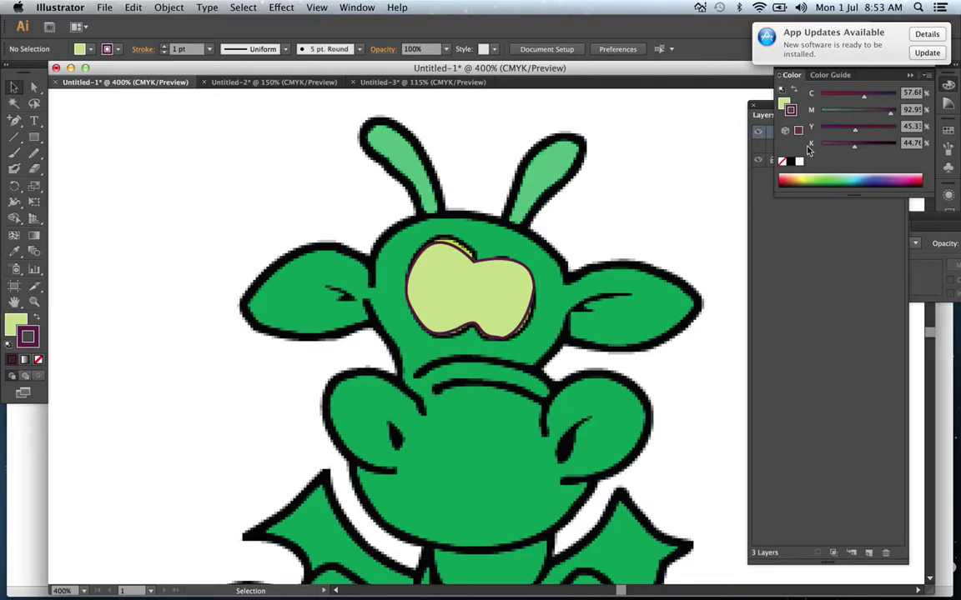
{"action": "left_click", "coordinate": [889, 274]}
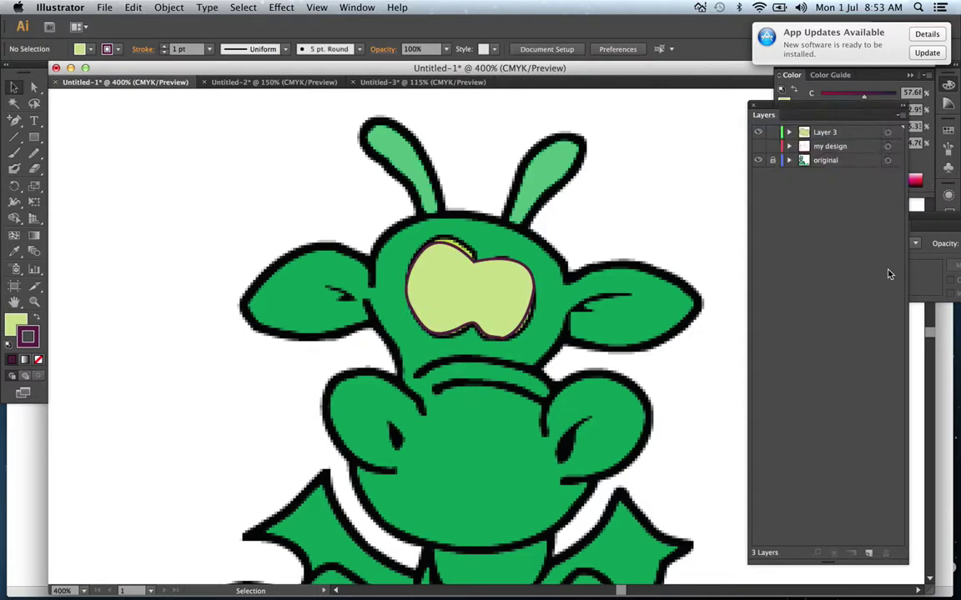
{"action": "left_click", "coordinate": [757, 132]}
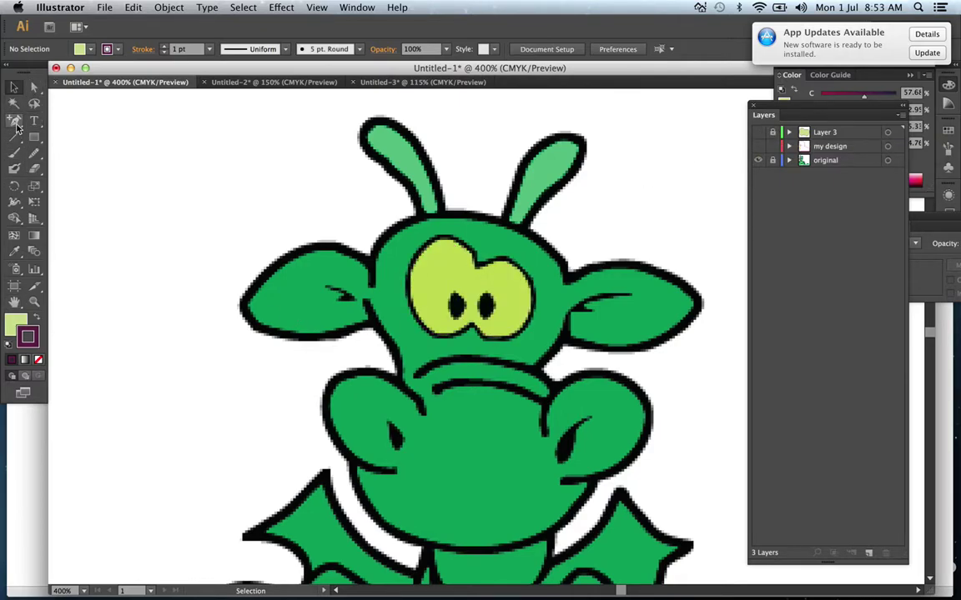
Step: On a new Layer 4, trace the left pupil as a closed Pen path
{"action": "left_click_drag", "start_coordinate": [17, 125], "coordinate": [67, 120]}
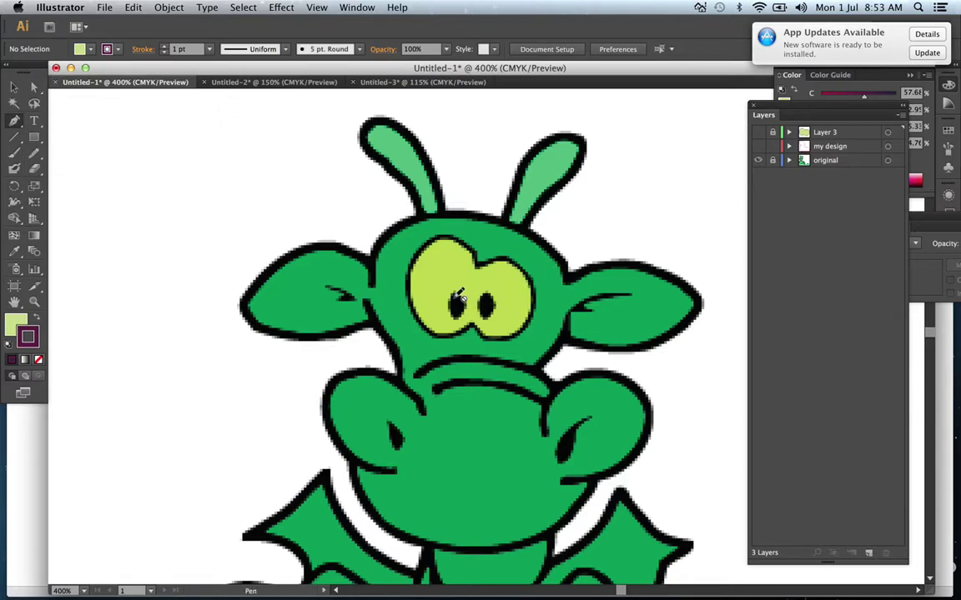
{"action": "left_click", "coordinate": [869, 551]}
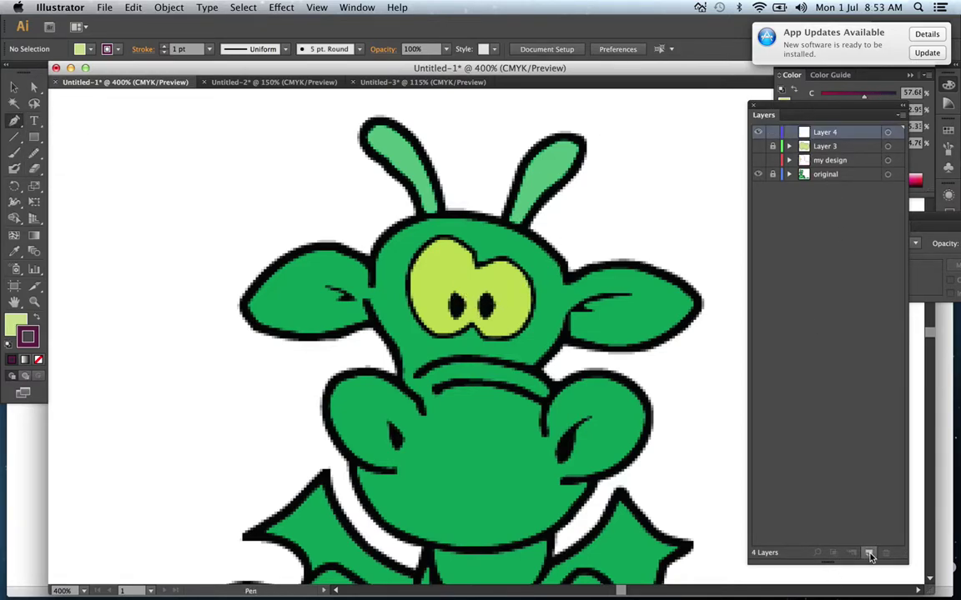
{"action": "left_click", "coordinate": [442, 314]}
{"action": "left_click", "coordinate": [459, 316]}
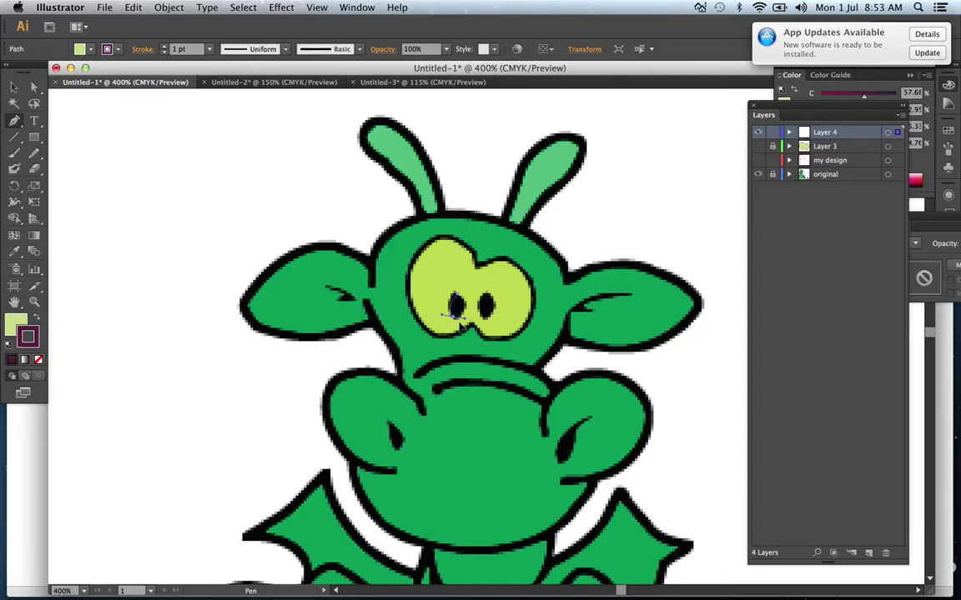
{"action": "left_click_drag", "start_coordinate": [450, 300], "coordinate": [459, 325]}
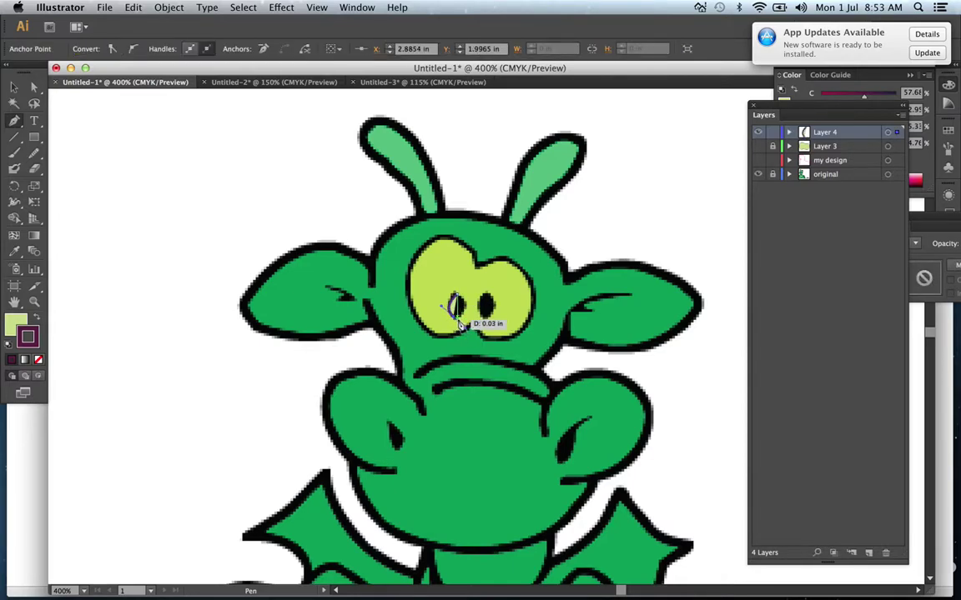
{"action": "left_click", "coordinate": [458, 324], "text": "alt"}
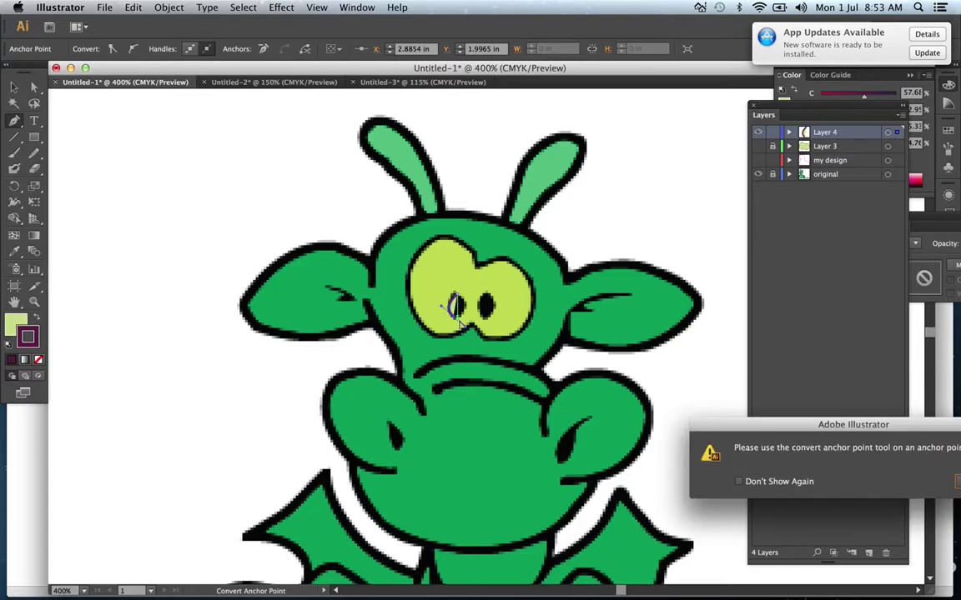
{"action": "left_click_drag", "start_coordinate": [898, 460], "coordinate": [780, 475]}
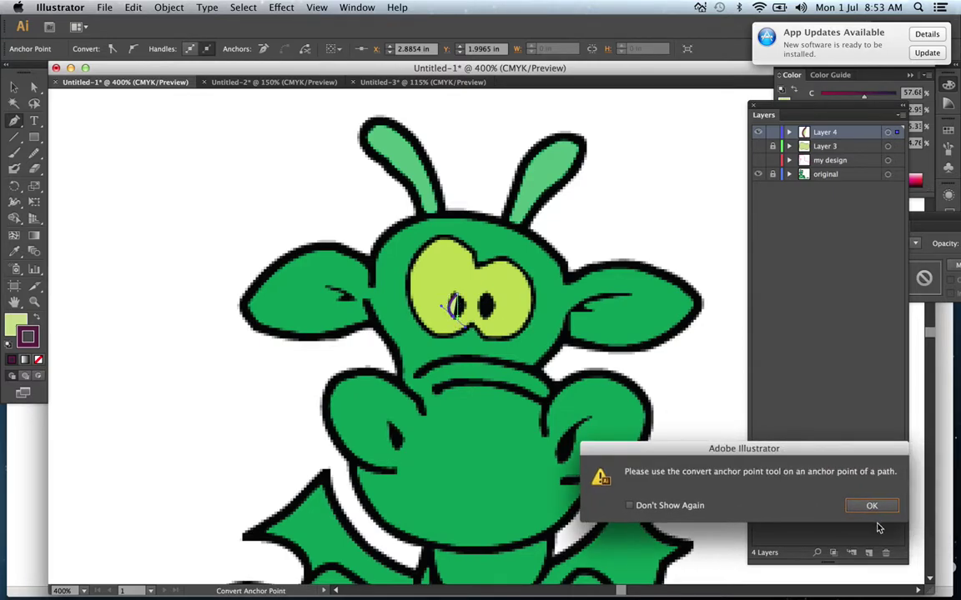
{"action": "left_click", "coordinate": [872, 507]}
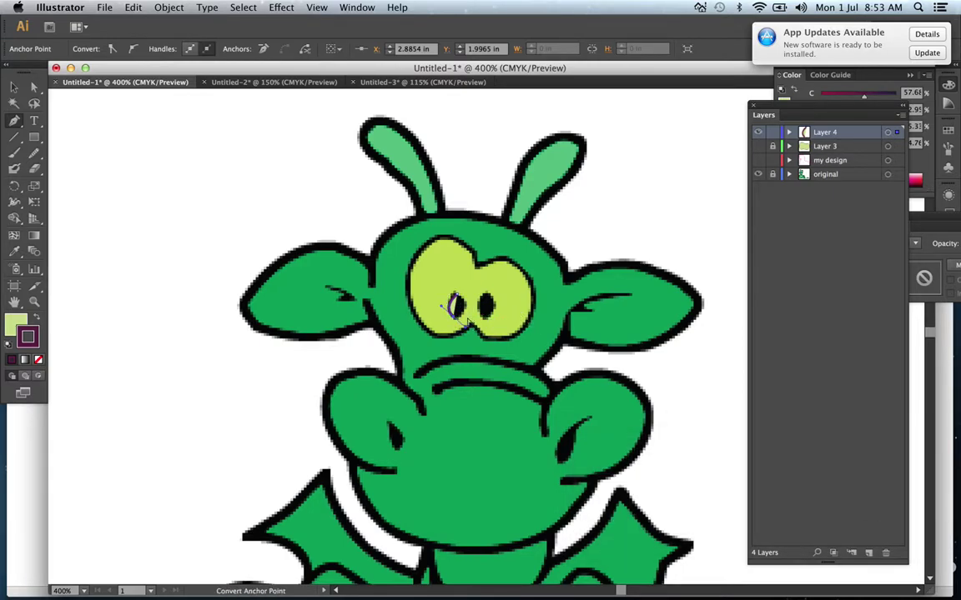
{"action": "left_click", "coordinate": [456, 320], "text": "alt"}
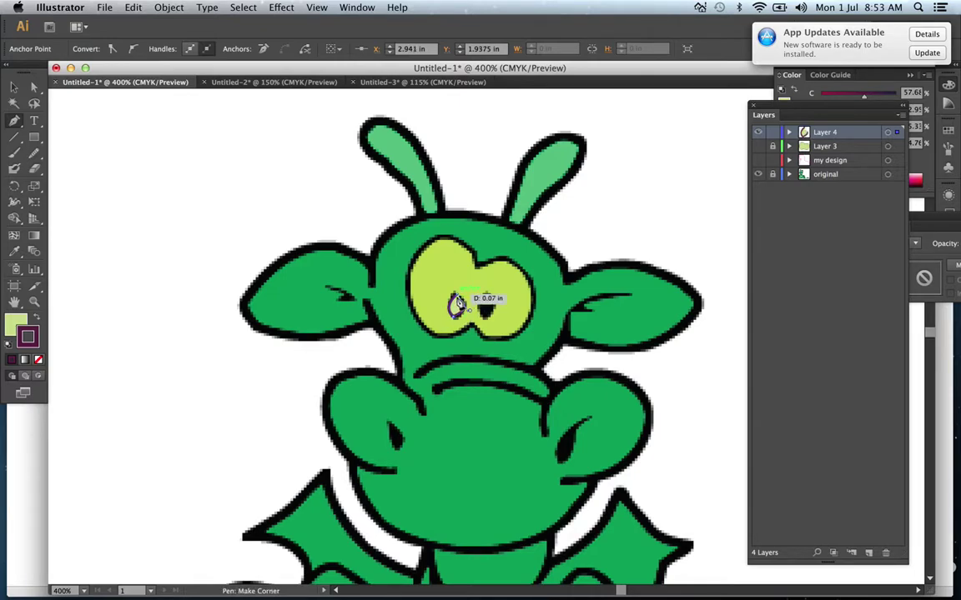
{"action": "left_click", "coordinate": [455, 301]}
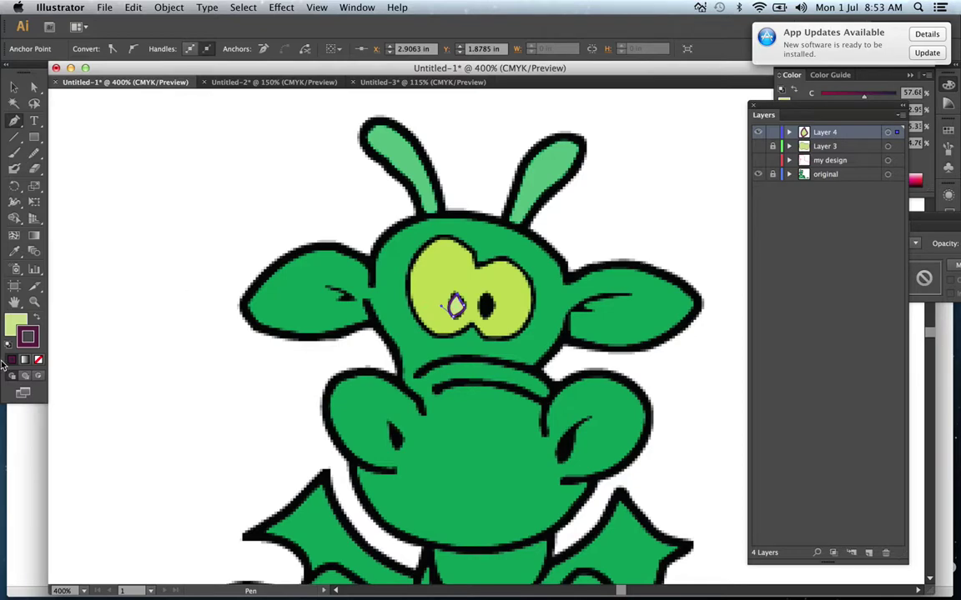
Step: Give the pupil shape no stroke and a magenta F216DD fill
{"action": "left_click", "coordinate": [40, 361]}
{"action": "double_click", "coordinate": [15, 322]}
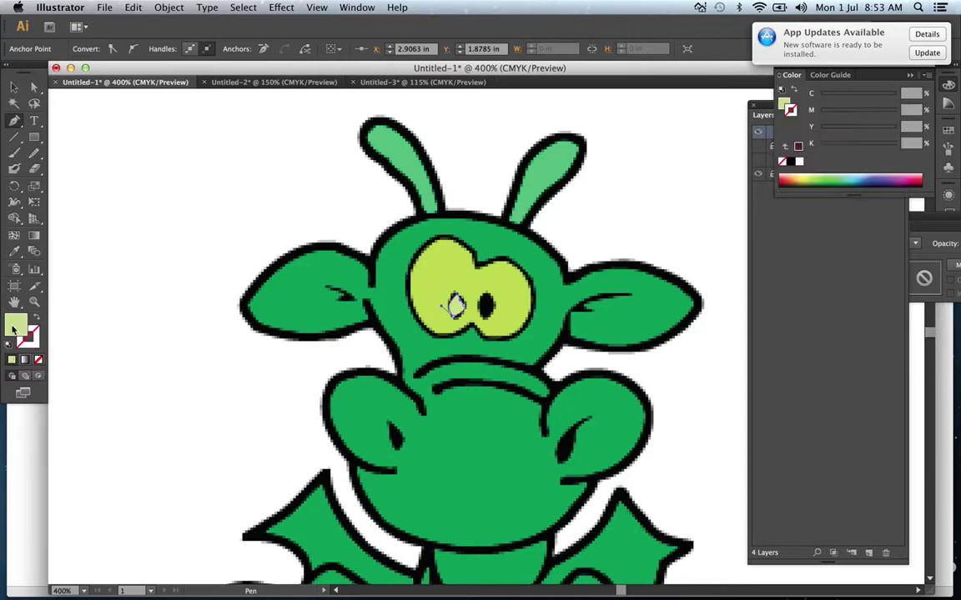
{"action": "left_click", "coordinate": [616, 208]}
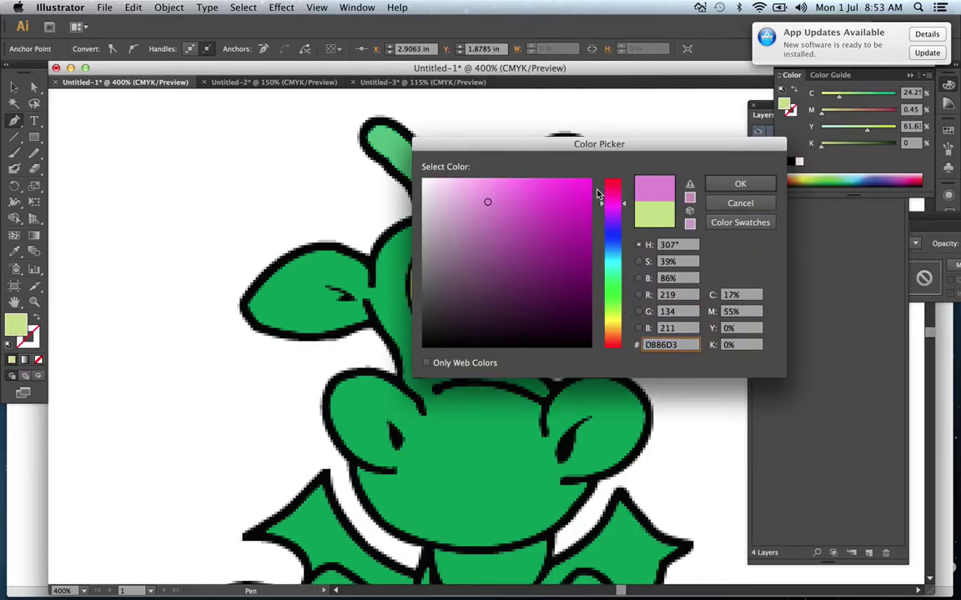
{"action": "left_click", "coordinate": [557, 186]}
{"action": "left_click", "coordinate": [576, 186]}
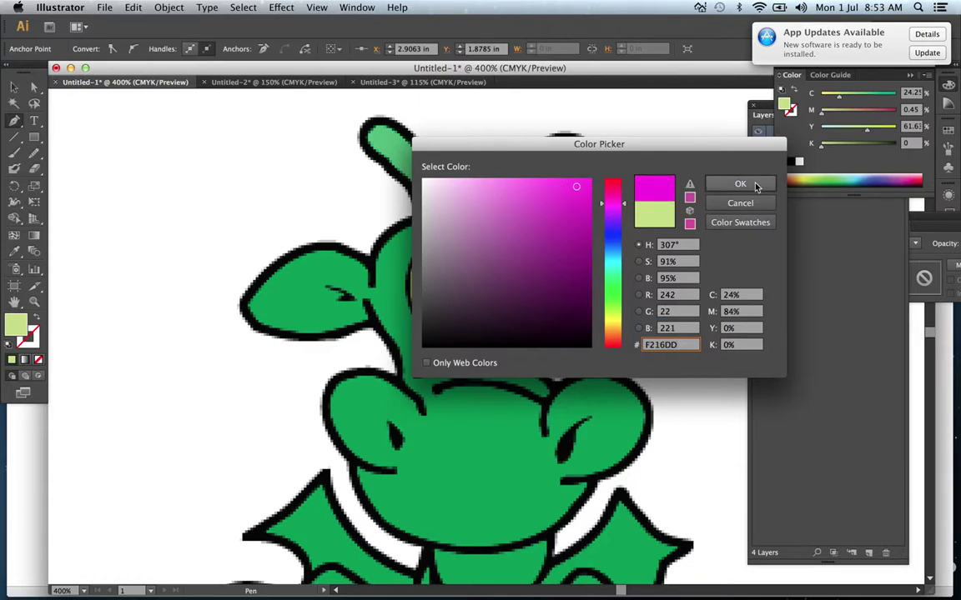
{"action": "left_click", "coordinate": [751, 184]}
Step: Copy the magenta pupil and move the pasted copy onto the right pupil
{"action": "left_click", "coordinate": [13, 86]}
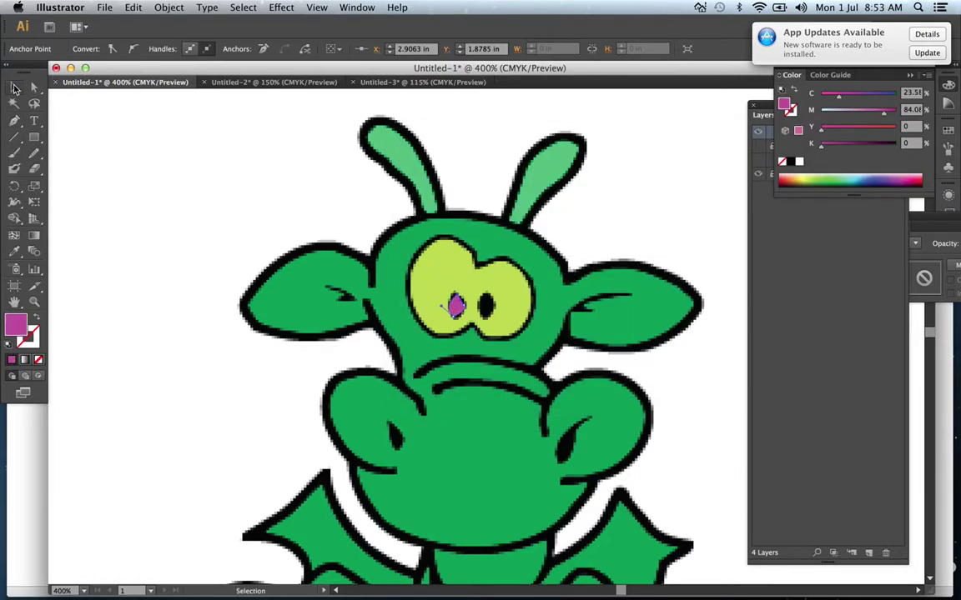
{"action": "left_click", "coordinate": [215, 194]}
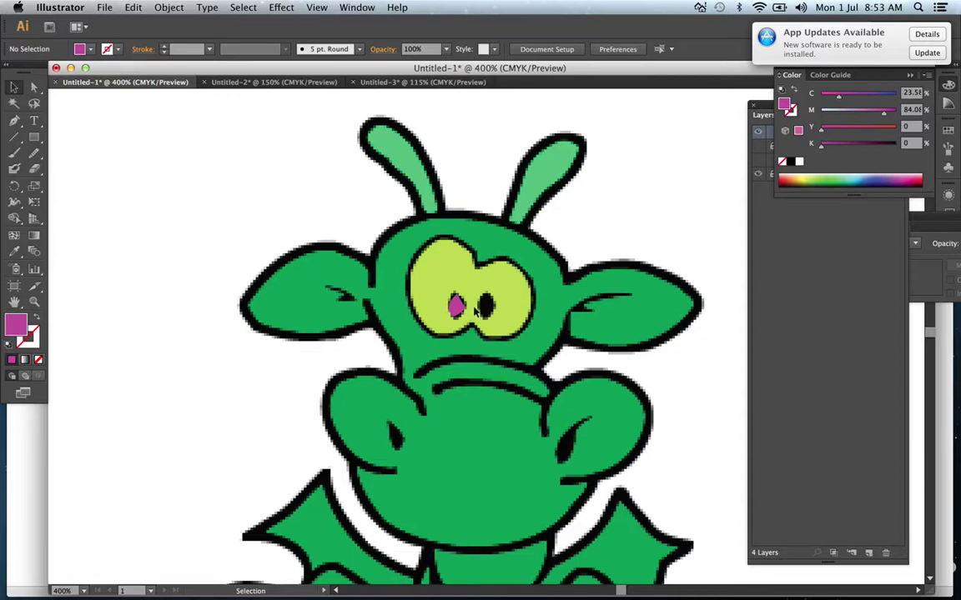
{"action": "left_click", "coordinate": [415, 276]}
{"action": "key", "text": "a"}
{"action": "key", "text": "super+c"}
{"action": "key", "text": "super+v"}
{"action": "left_click_drag", "start_coordinate": [490, 338], "coordinate": [489, 305]}
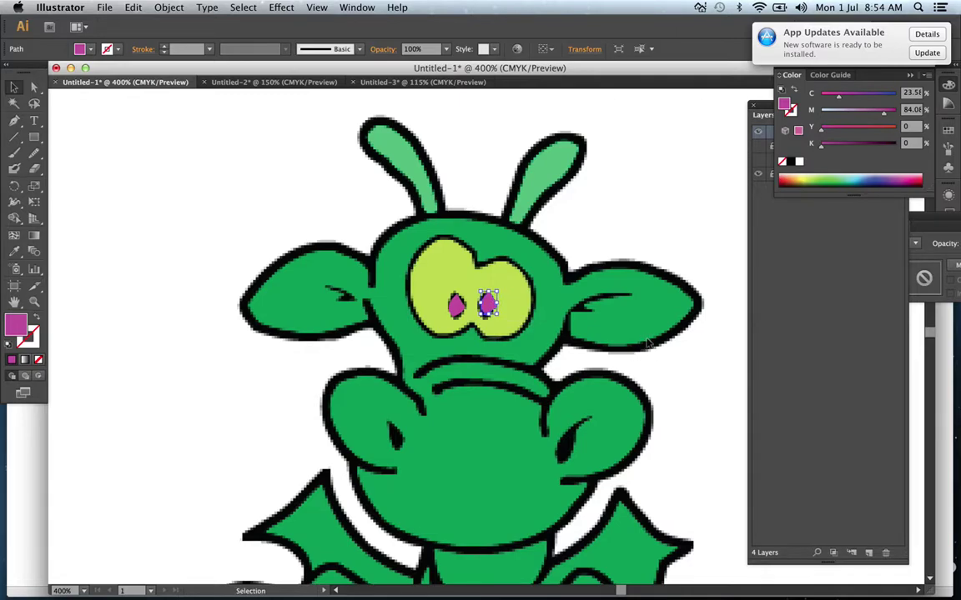
{"action": "left_click", "coordinate": [684, 360]}
{"action": "left_click", "coordinate": [822, 281]}
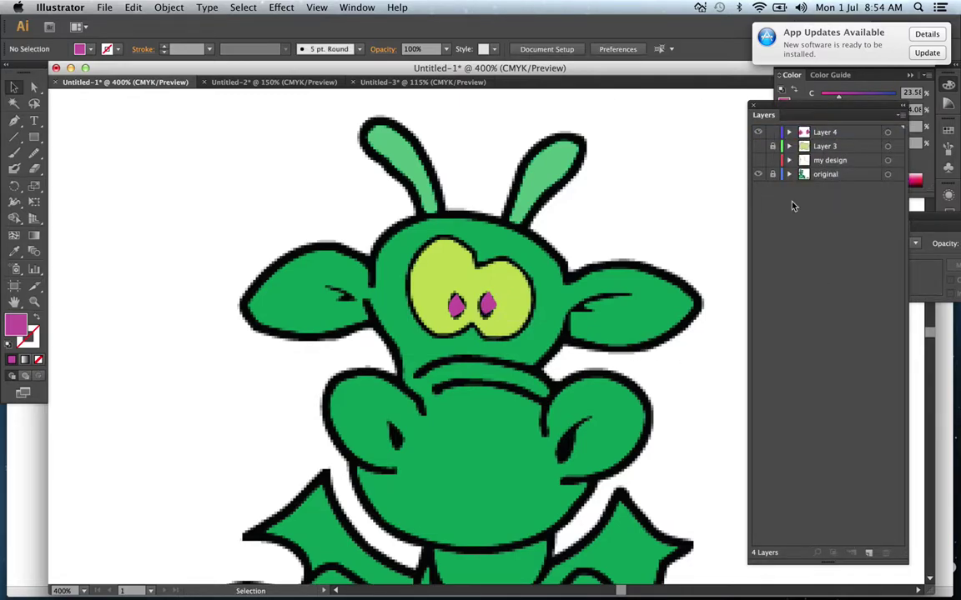
Step: Show Layer 3 again, nest it in Layer 4 below both pupil paths, and collapse Layer 4
{"action": "left_click", "coordinate": [758, 146]}
{"action": "left_click", "coordinate": [757, 146]}
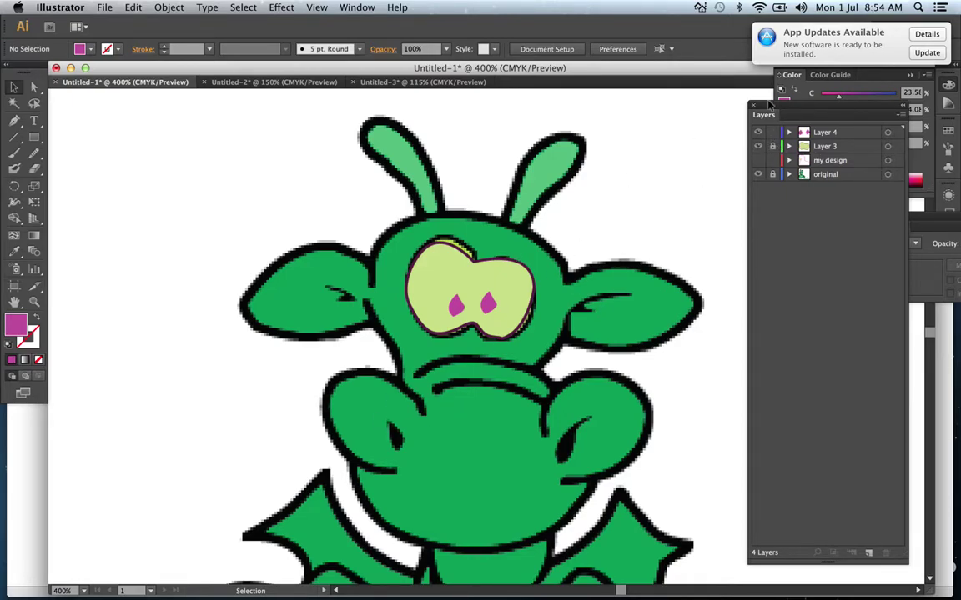
{"action": "left_click_drag", "start_coordinate": [805, 147], "coordinate": [810, 133]}
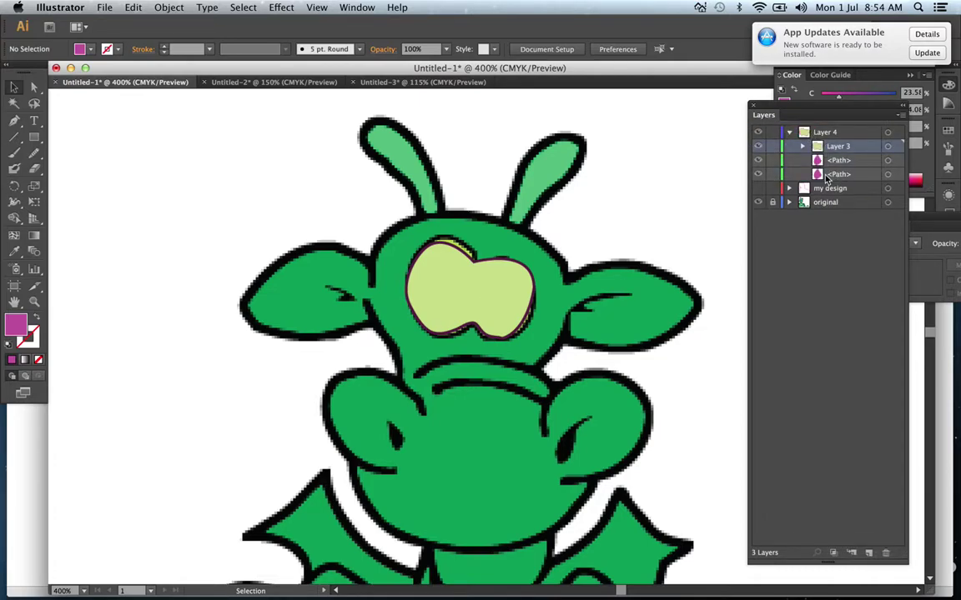
{"action": "left_click_drag", "start_coordinate": [823, 146], "coordinate": [823, 186]}
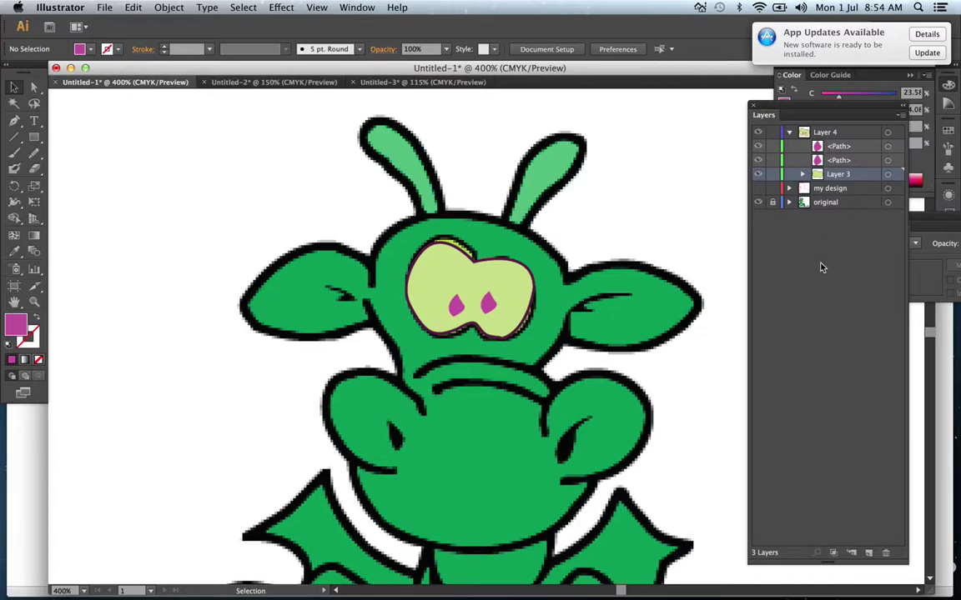
{"action": "left_click", "coordinate": [790, 134]}
{"action": "mouse_move", "coordinate": [813, 145]}
{"action": "left_mouse_down"}
{"action": "mouse_move", "coordinate": [817, 167]}
{"action": "mouse_move", "coordinate": [811, 129]}
{"action": "mouse_move", "coordinate": [820, 144]}
{"action": "left_mouse_up"}
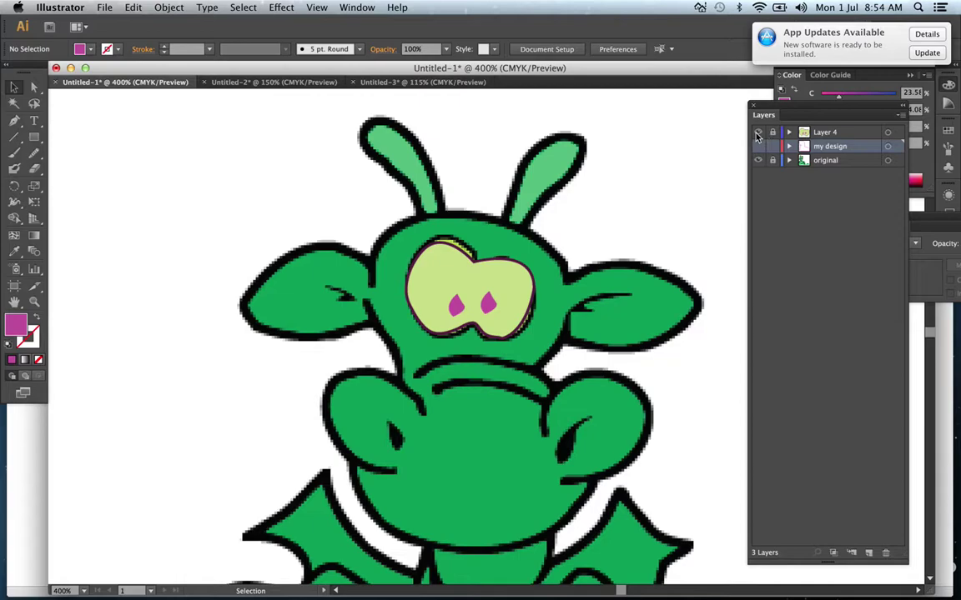
Step: Hide Layer 4 and fit the whole original dragon artboard in the window
{"action": "left_click", "coordinate": [758, 146]}
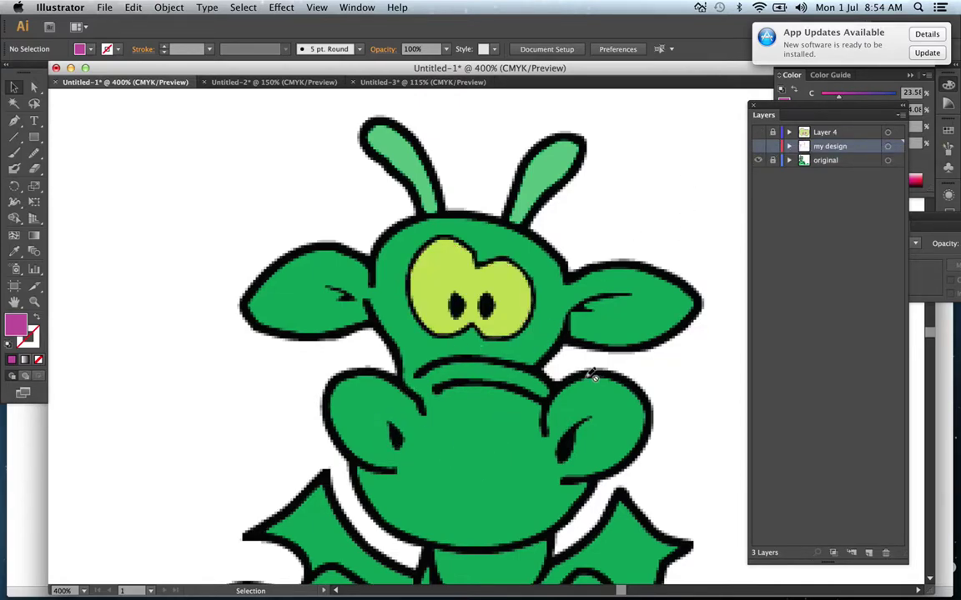
{"action": "scroll", "coordinate": [618, 282], "scroll_direction": "down", "scroll_amount": 5}
{"action": "scroll", "coordinate": [618, 282], "scroll_direction": "right", "scroll_amount": 2}
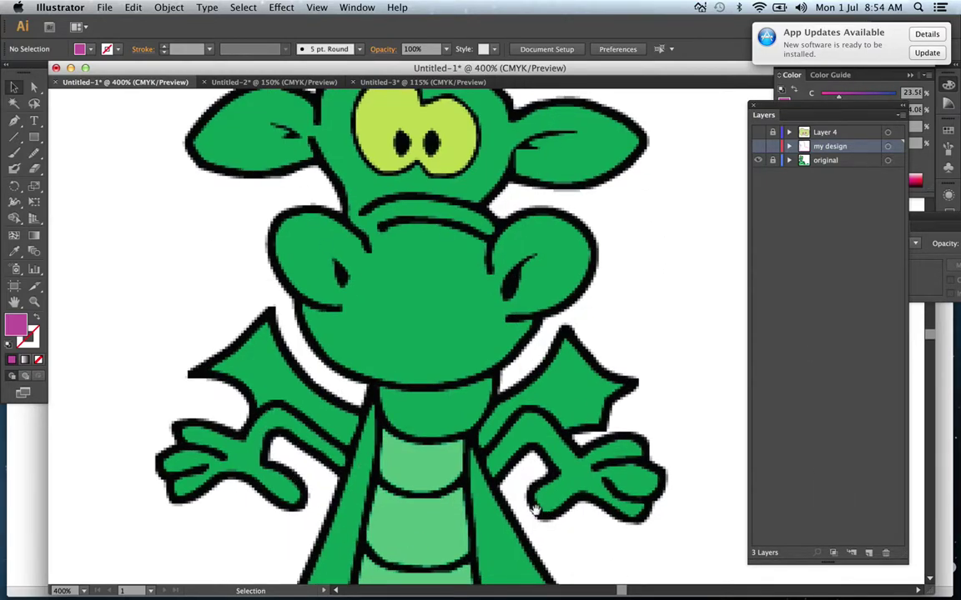
{"action": "scroll", "coordinate": [265, 421], "scroll_direction": "down", "scroll_amount": 5}
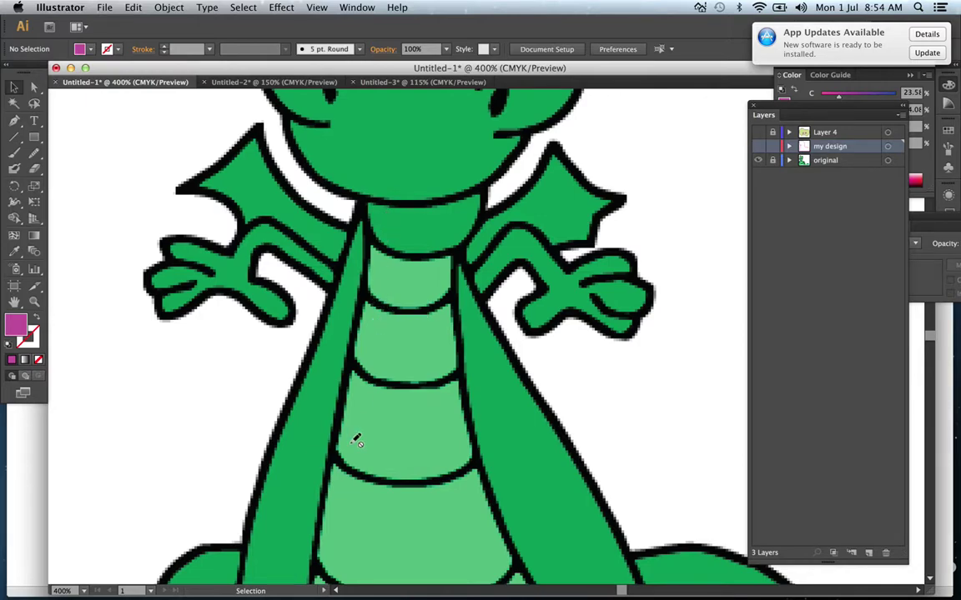
{"action": "key", "text": "super+0"}
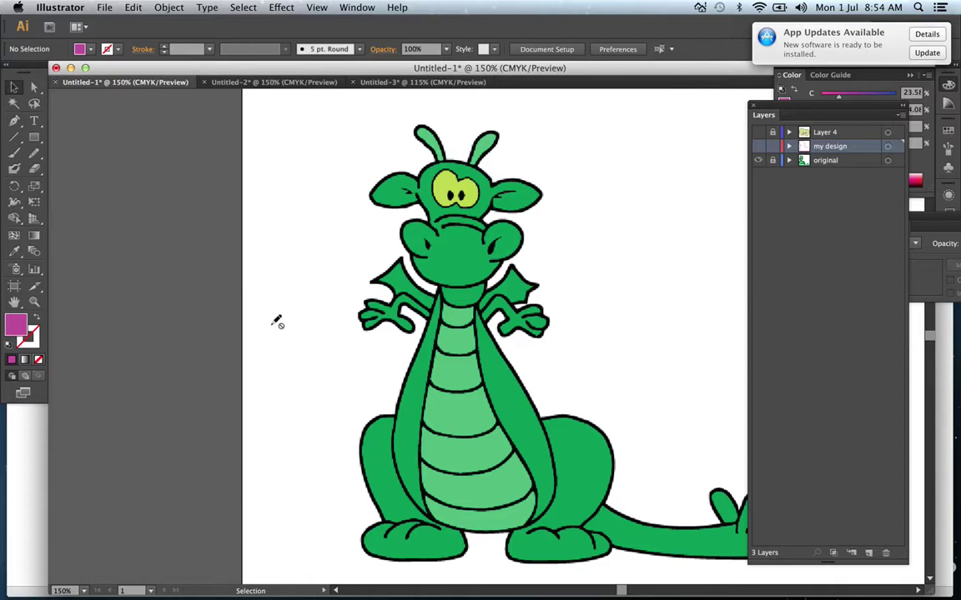
Step: Switch to the Untitled-2 pink dragon document and deselect the blue belly shape
{"action": "left_click", "coordinate": [275, 82]}
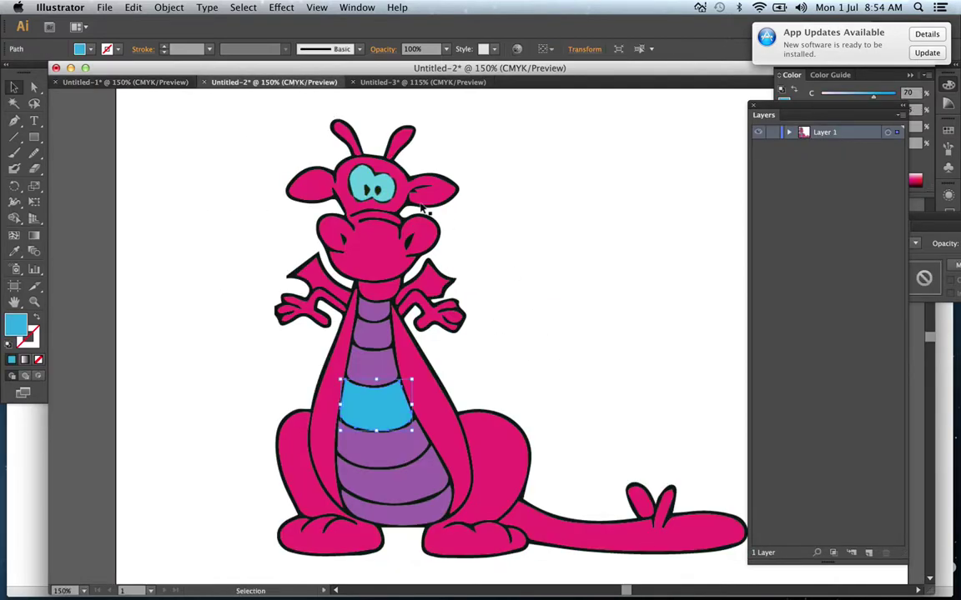
{"action": "left_click", "coordinate": [155, 325]}
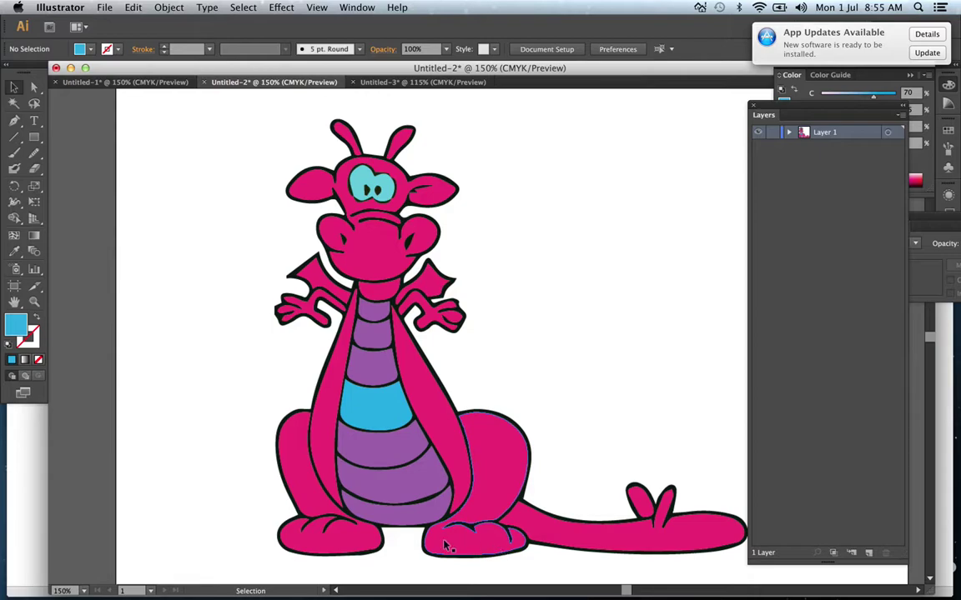
{"action": "mouse_move", "coordinate": [467, 596]}
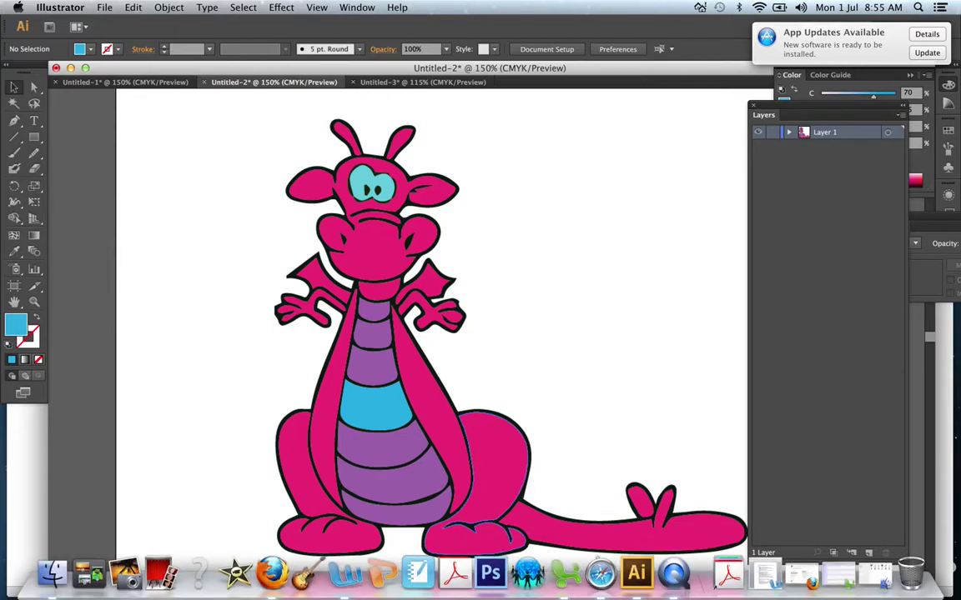
Step: Create a blank Untitled-4 document with default settings, then return to Safari
{"action": "left_click", "coordinate": [101, 8]}
{"action": "left_click", "coordinate": [130, 27]}
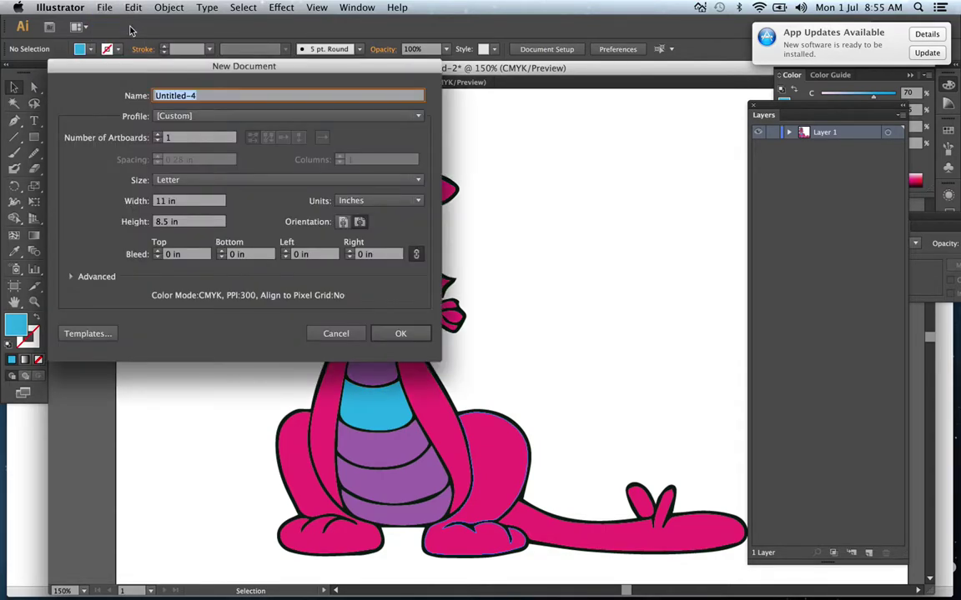
{"action": "key", "text": "Return"}
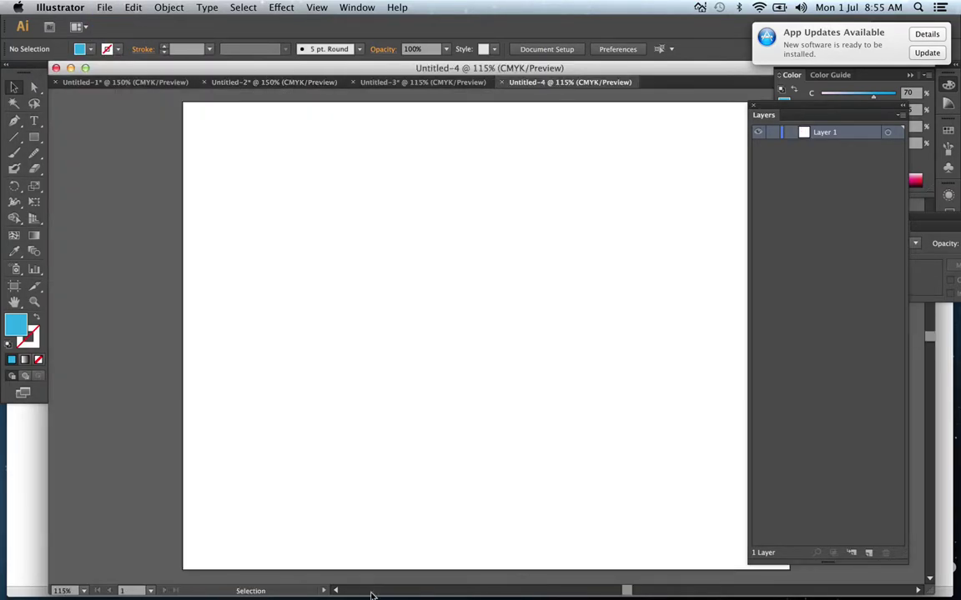
{"action": "mouse_move", "coordinate": [600, 584]}
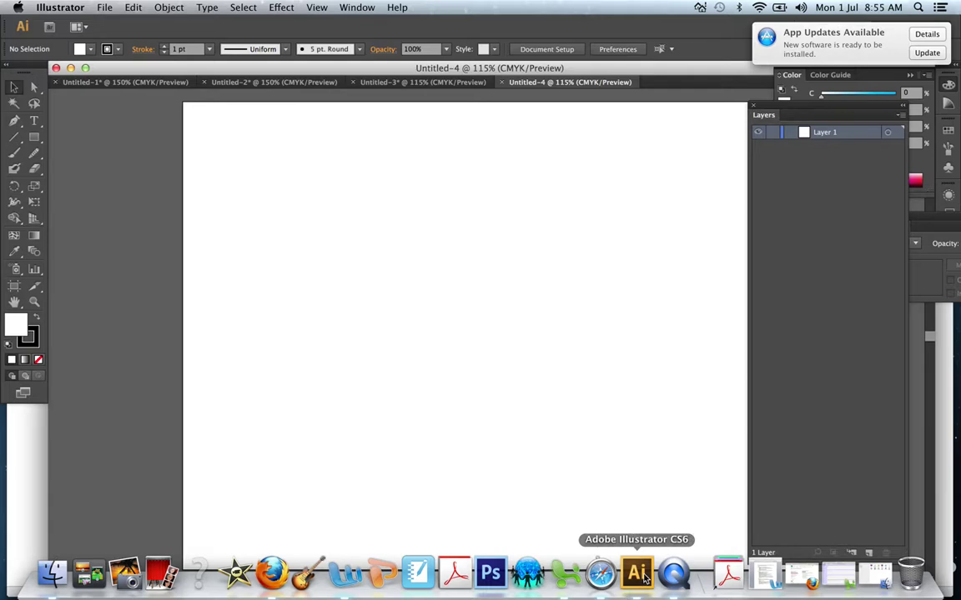
{"action": "left_click", "coordinate": [600, 573]}
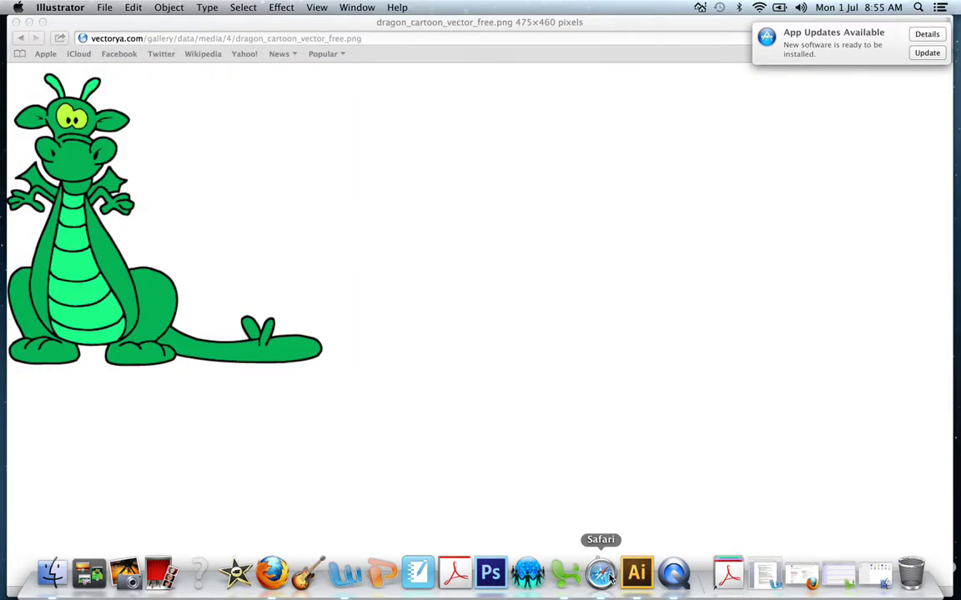
Step: Close the dragon preview and search Google Images for 'vector graphics'
{"action": "left_click", "coordinate": [17, 39]}
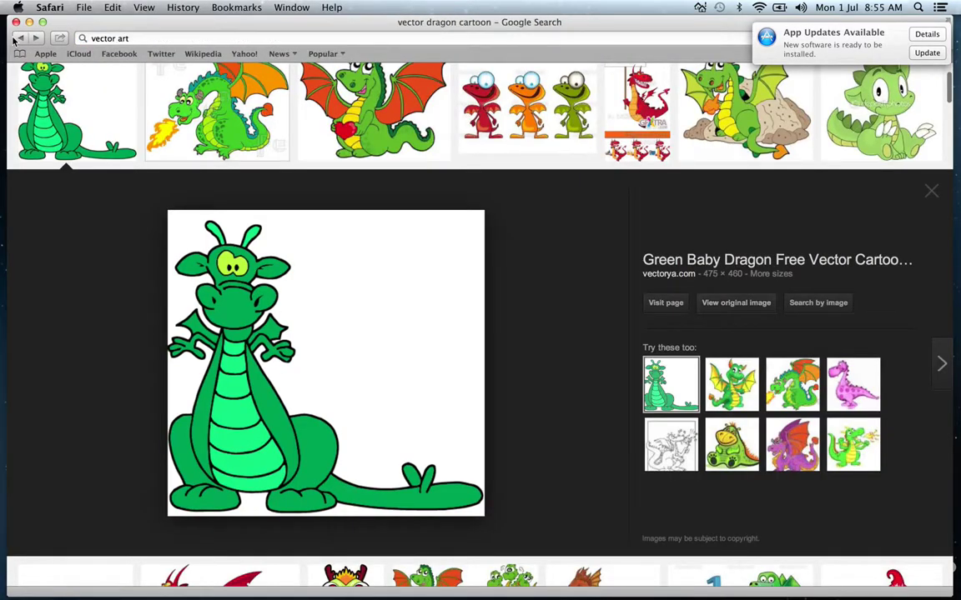
{"action": "left_click", "coordinate": [930, 191]}
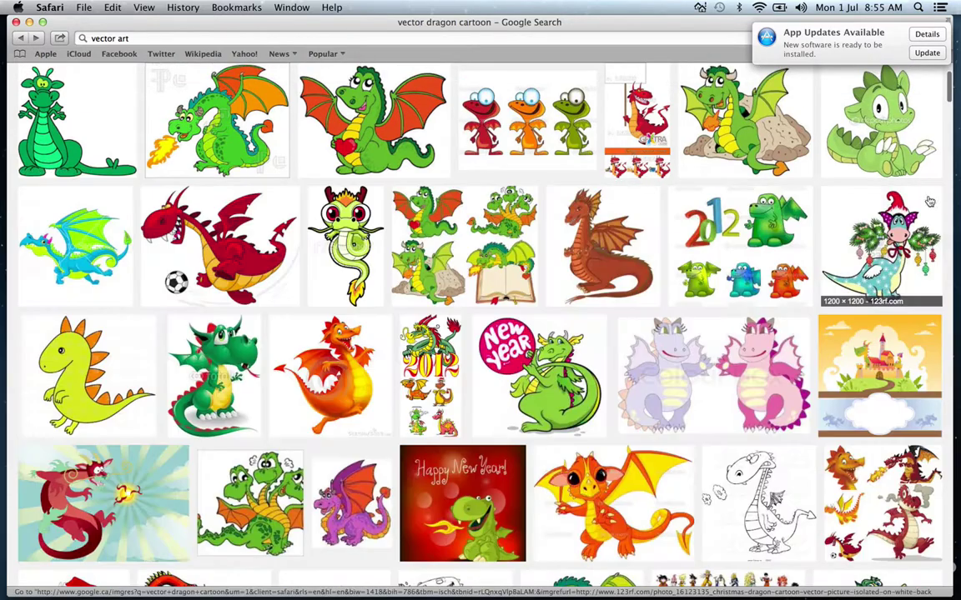
{"action": "scroll", "coordinate": [944, 125], "scroll_direction": "up", "scroll_amount": 3}
{"action": "left_click", "coordinate": [184, 107]}
{"action": "key", "text": "super+a"}
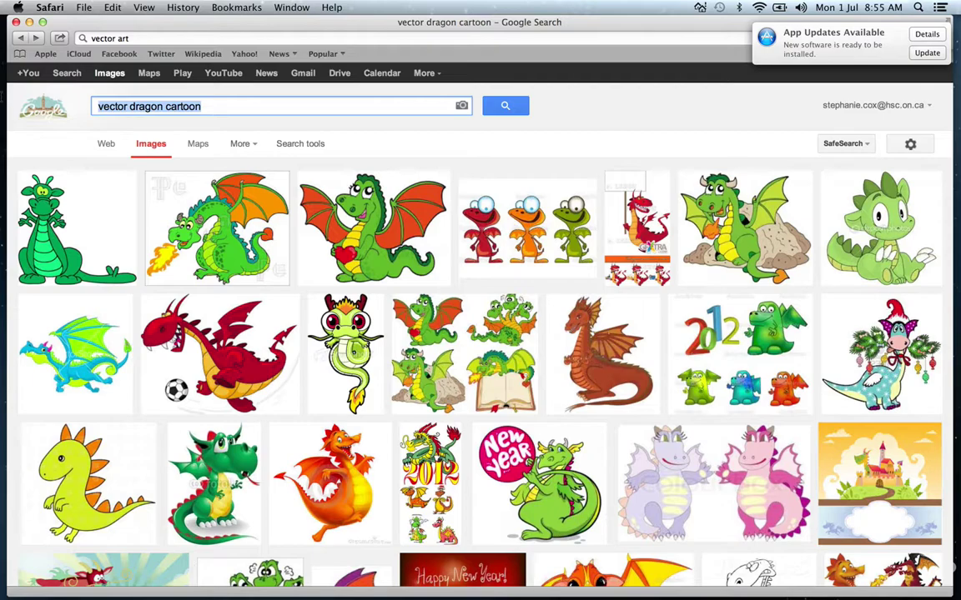
{"action": "type", "text": "vector"}
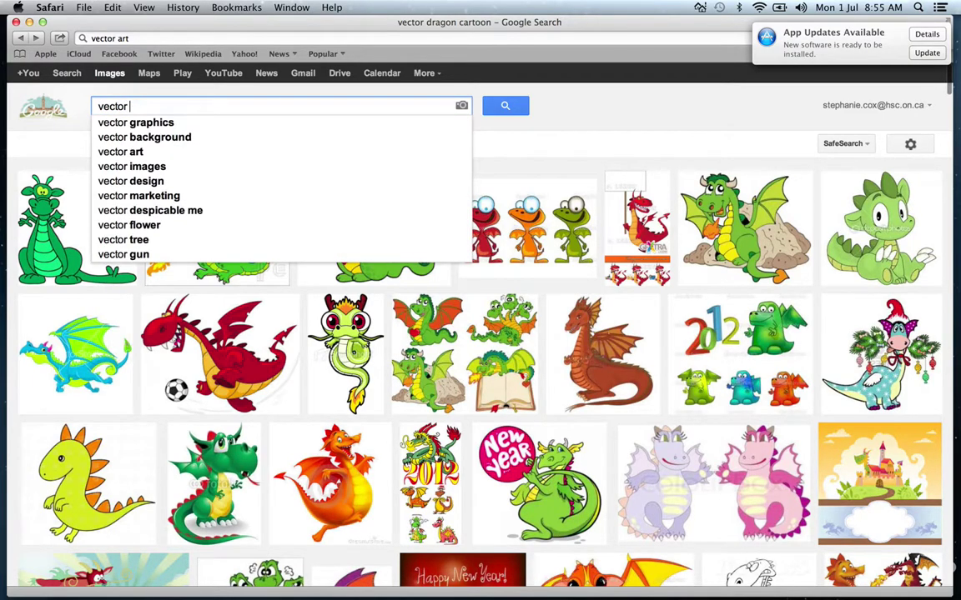
{"action": "key", "text": "Down"}
{"action": "key", "text": "Return"}
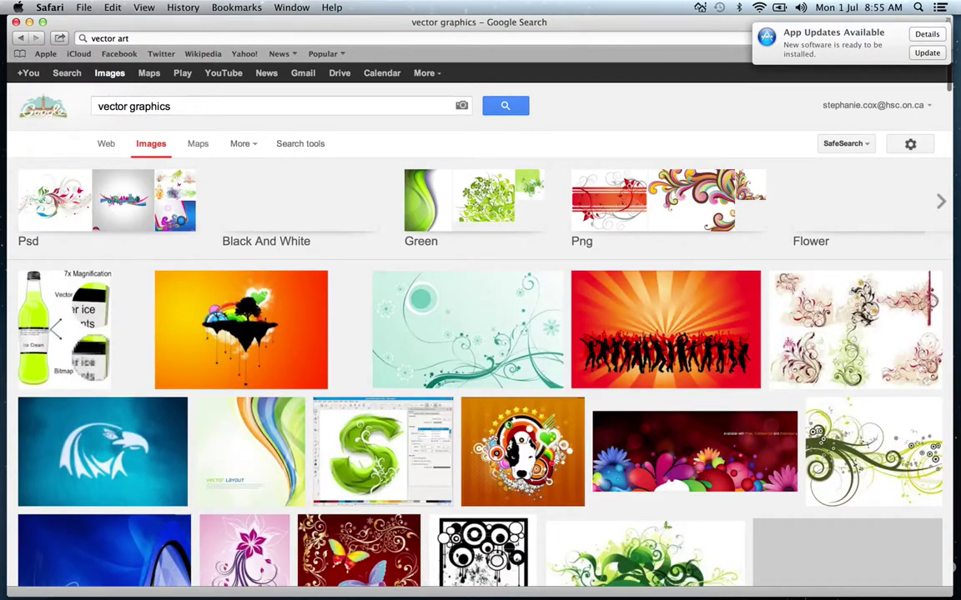
Step: Open the Eve on Everything vector drawing portrait comparison in the preview
{"action": "scroll", "coordinate": [480, 333], "scroll_direction": "down", "scroll_amount": 4}
{"action": "scroll", "coordinate": [481, 333], "scroll_direction": "up", "scroll_amount": 4}
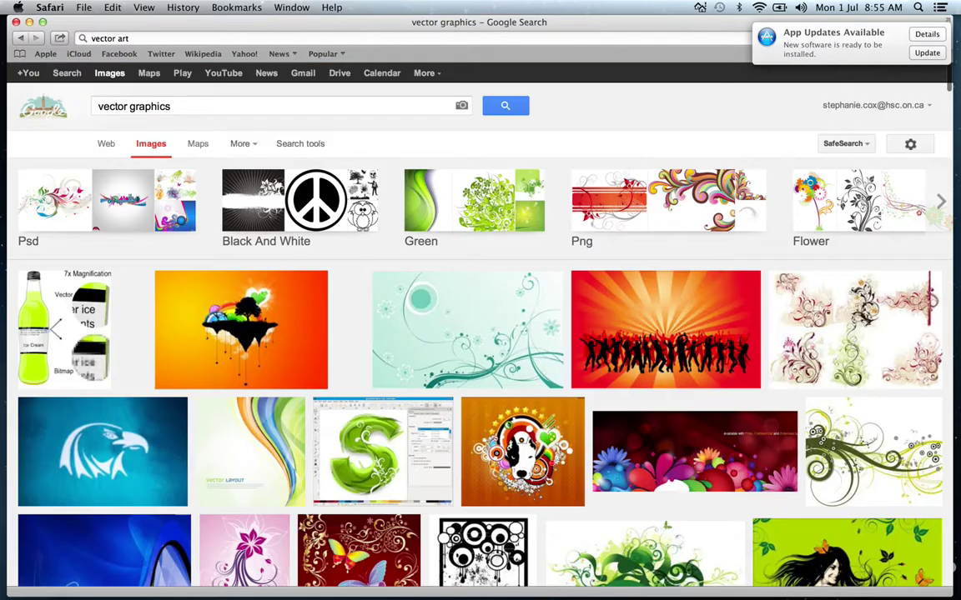
{"action": "left_click", "coordinate": [939, 202]}
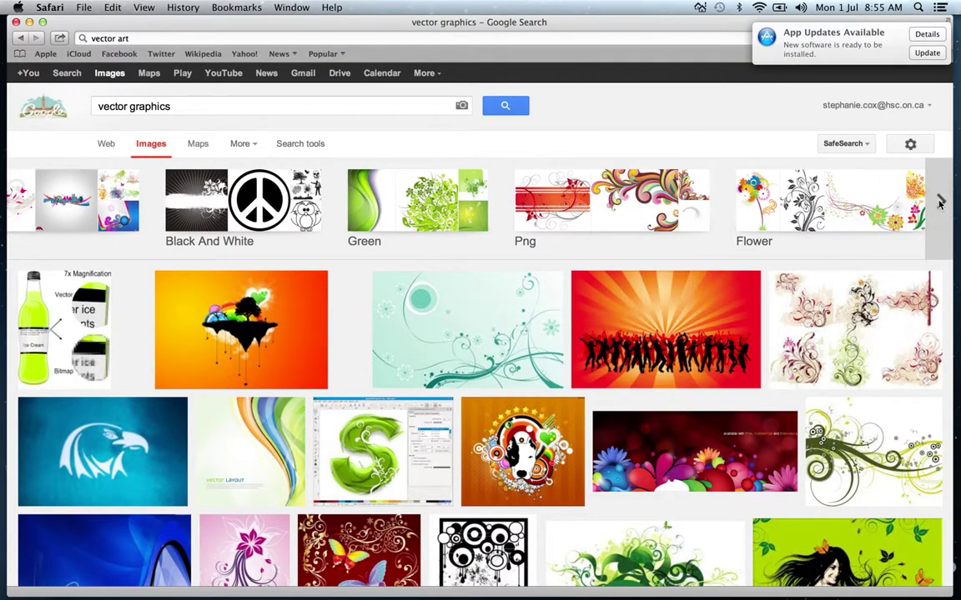
{"action": "scroll", "coordinate": [937, 242], "scroll_direction": "down", "scroll_amount": 15}
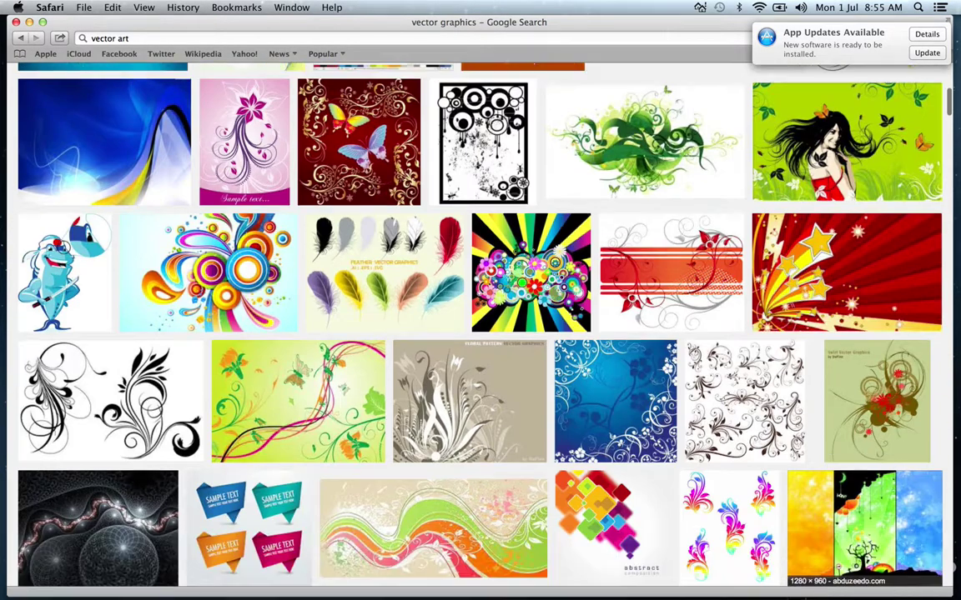
{"action": "scroll", "coordinate": [480, 334], "scroll_direction": "down", "scroll_amount": 15}
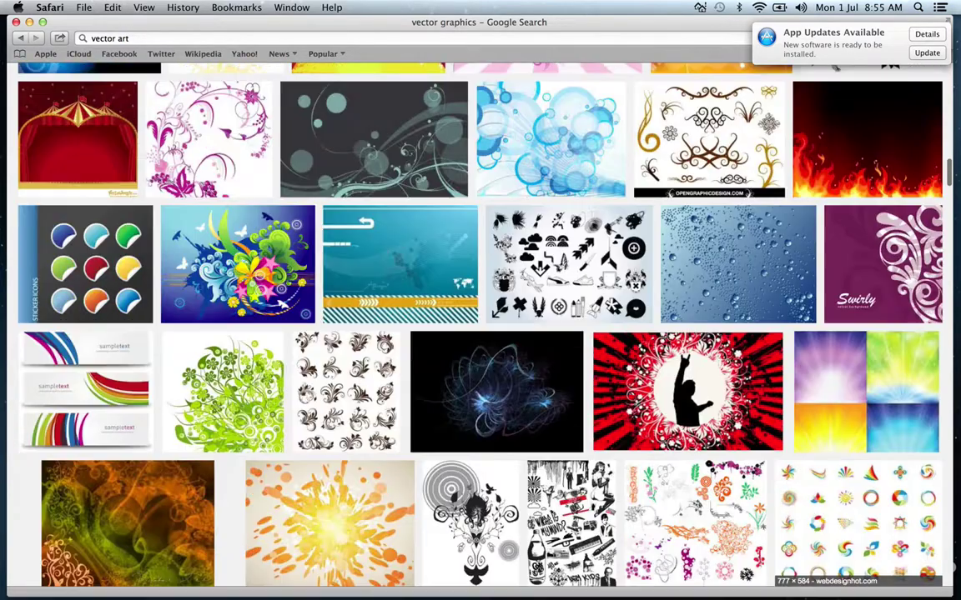
{"action": "scroll", "coordinate": [684, 221], "scroll_direction": "down", "scroll_amount": 5}
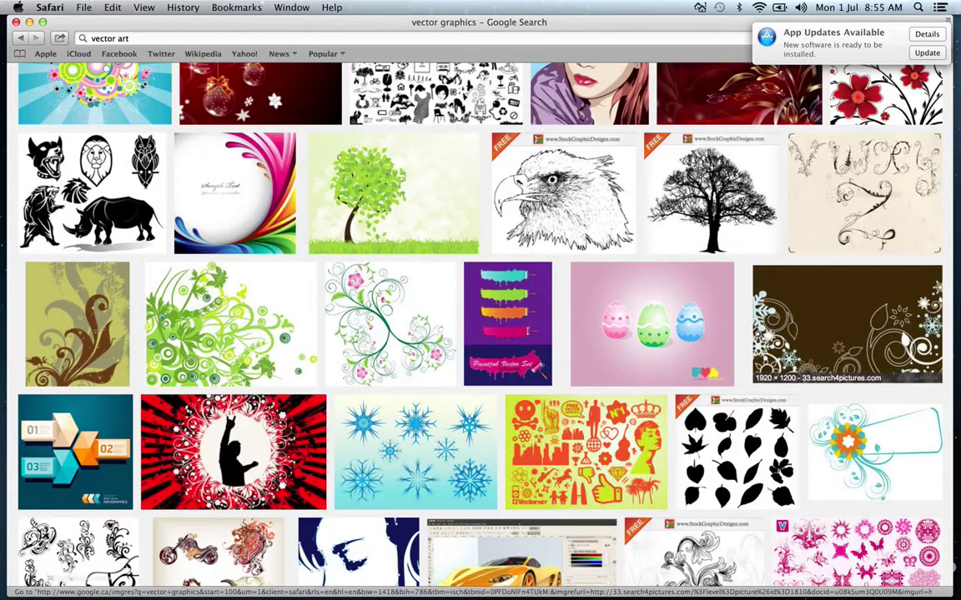
{"action": "scroll", "coordinate": [660, 442], "scroll_direction": "up", "scroll_amount": 5}
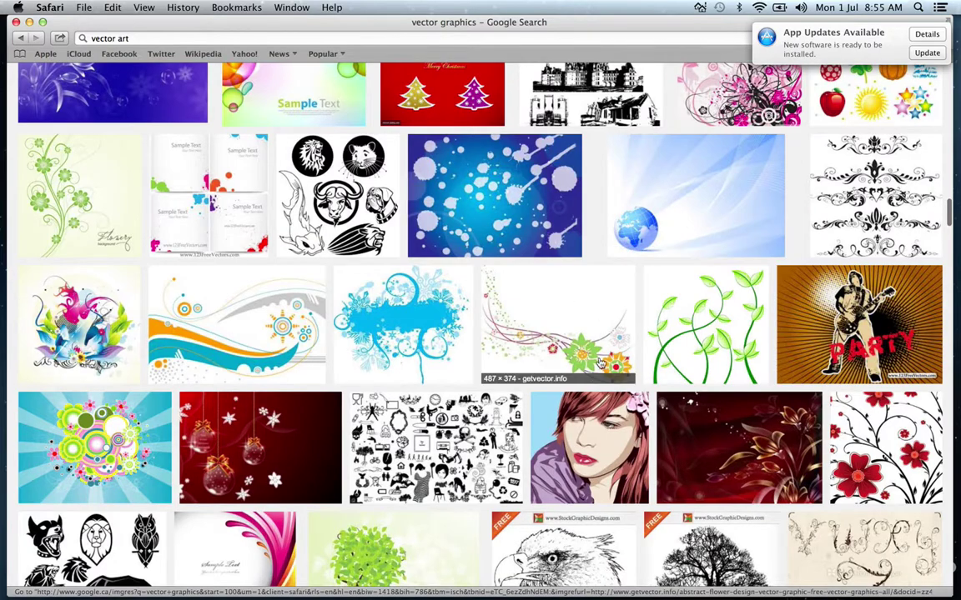
{"action": "left_click", "coordinate": [587, 461]}
{"action": "left_click", "coordinate": [671, 445]}
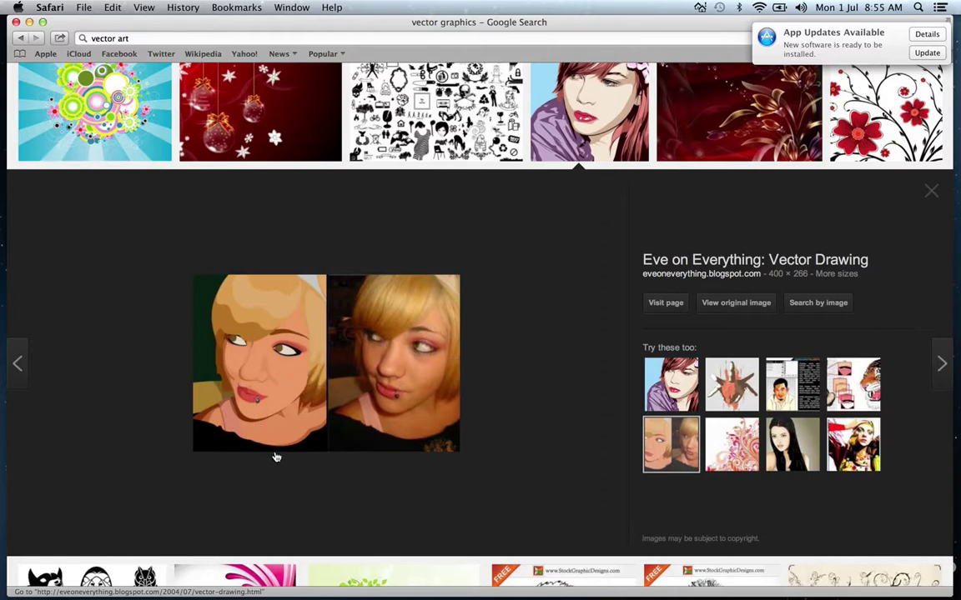
Step: Try Search by image on the drawing, then go back and select the search query
{"action": "left_click", "coordinate": [830, 305]}
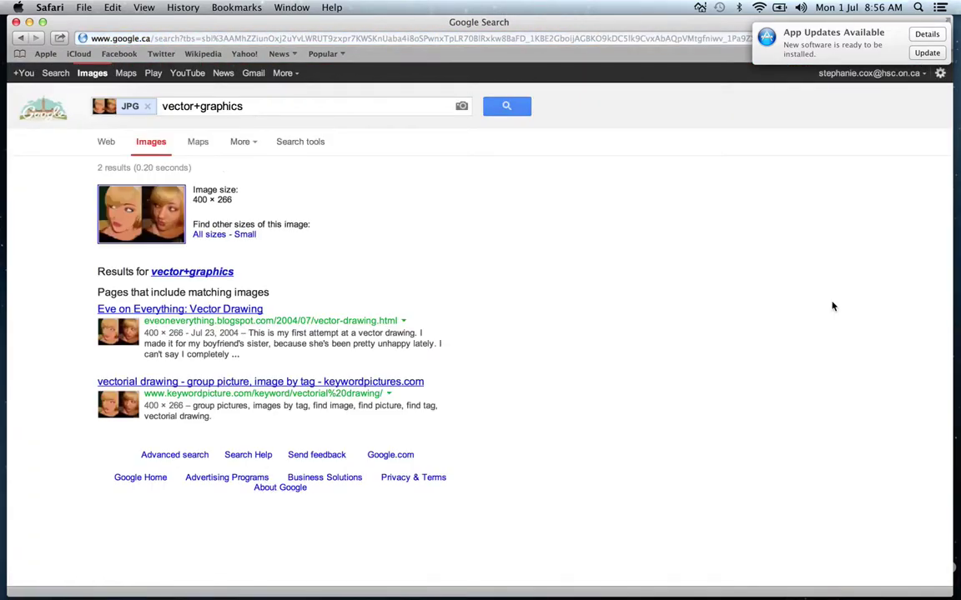
{"action": "left_click", "coordinate": [20, 37]}
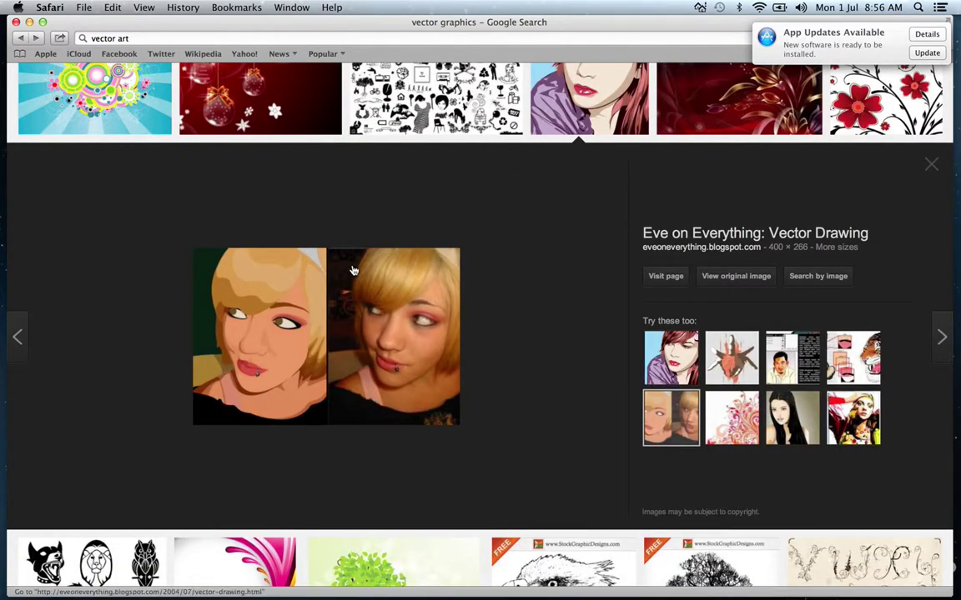
{"action": "scroll", "coordinate": [353, 271], "scroll_direction": "up", "scroll_amount": 3}
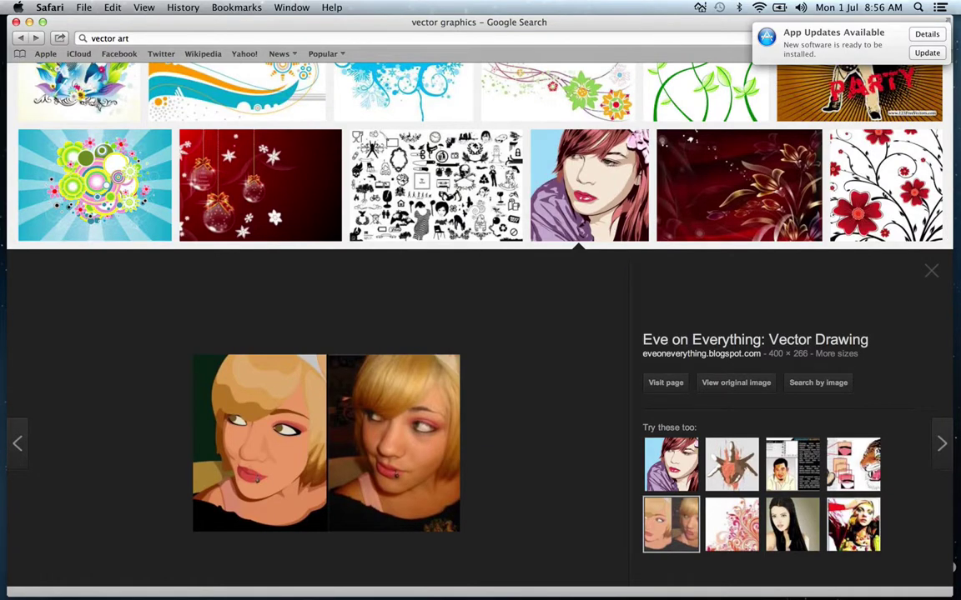
{"action": "scroll", "coordinate": [480, 333], "scroll_direction": "up", "scroll_amount": 10}
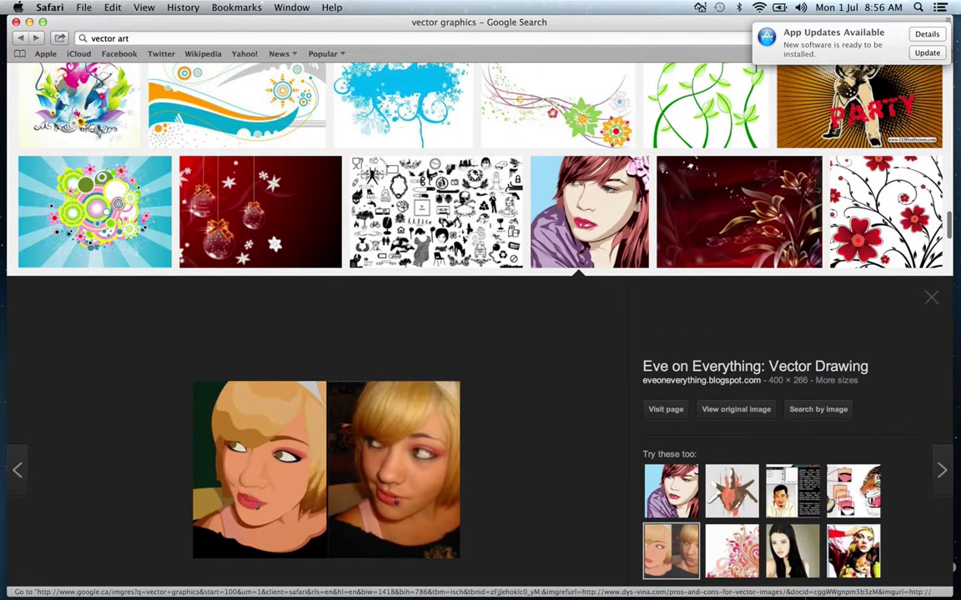
{"action": "scroll", "coordinate": [480, 334], "scroll_direction": "up", "scroll_amount": 1}
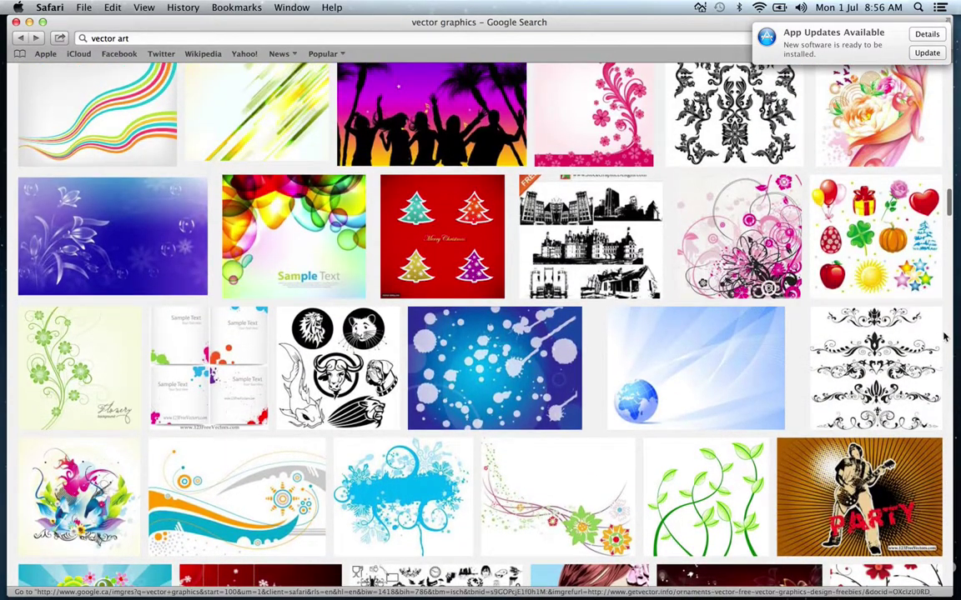
{"action": "left_click_drag", "start_coordinate": [949, 205], "coordinate": [943, 71]}
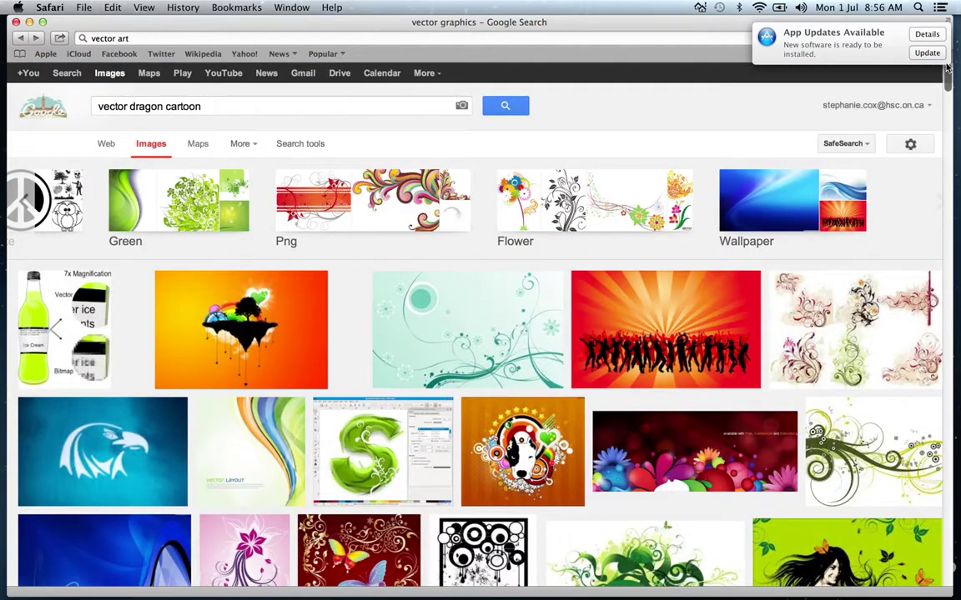
{"action": "left_click_drag", "start_coordinate": [232, 107], "coordinate": [5, 87]}
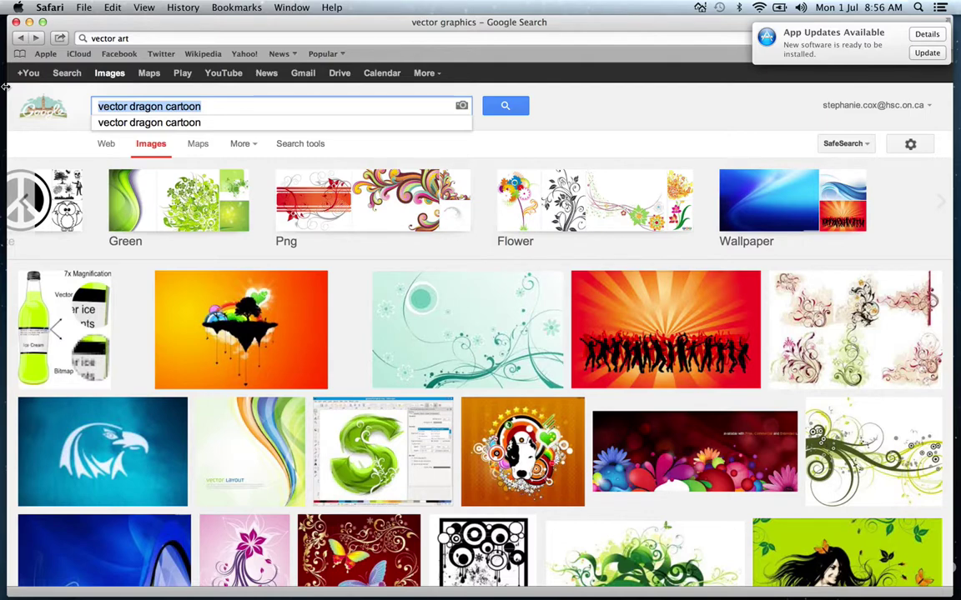
Step: Search Google Images for 'celebrities' via the suggestion list
{"action": "type", "text": "celebrti"}
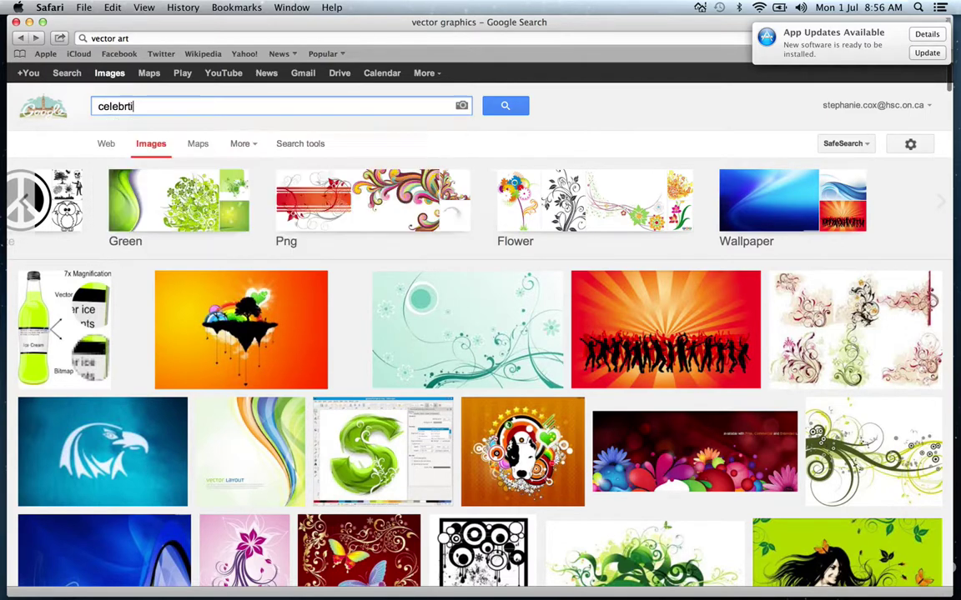
{"action": "key", "text": "Down"}
{"action": "key", "text": "Down"}
{"action": "key", "text": "Return"}
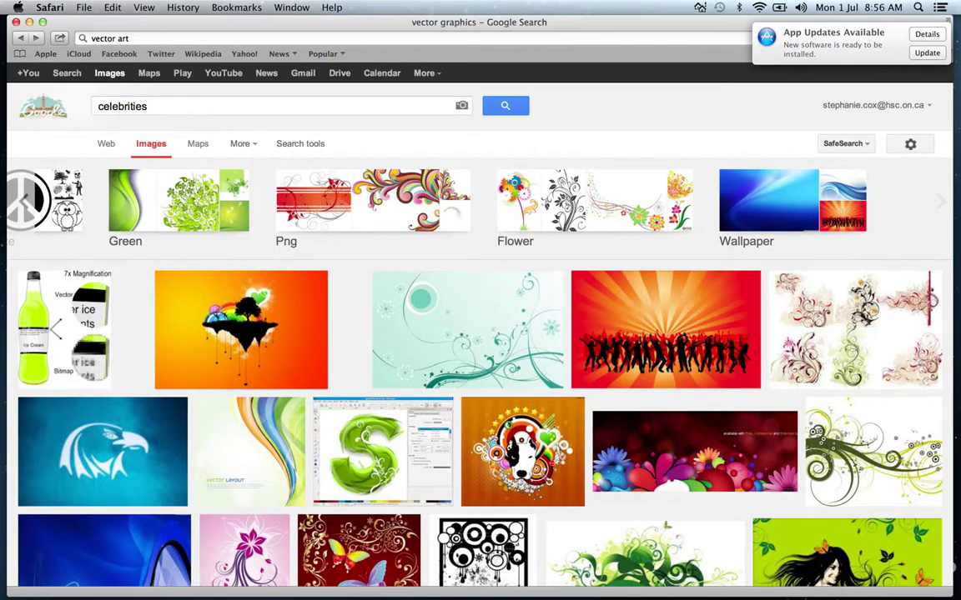
{"action": "scroll", "coordinate": [108, 525], "scroll_direction": "down", "scroll_amount": 2}
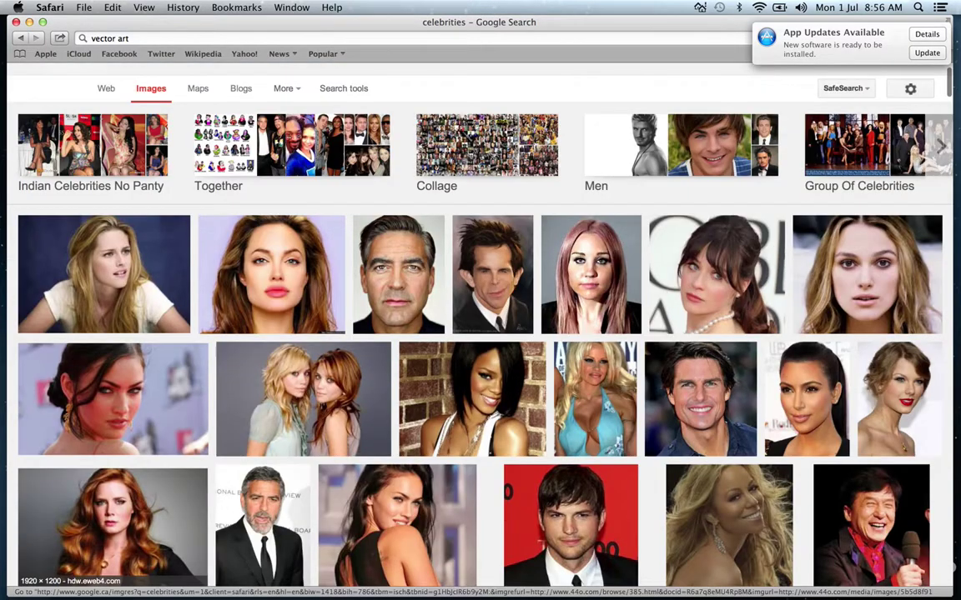
Step: Copy the brown-haired woman's 1280×960 original portrait to the clipboard
{"action": "left_click", "coordinate": [313, 256]}
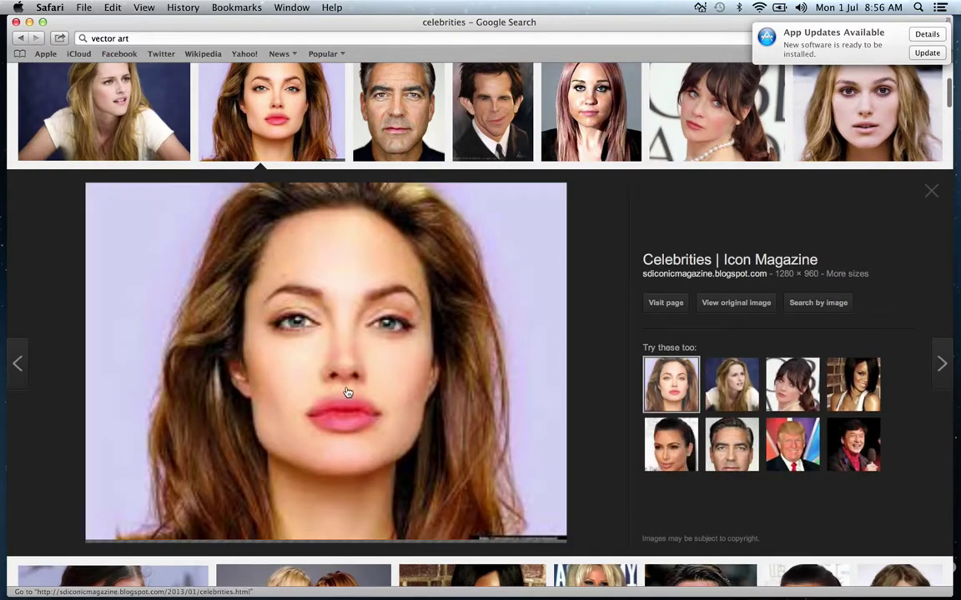
{"action": "left_click", "coordinate": [760, 305]}
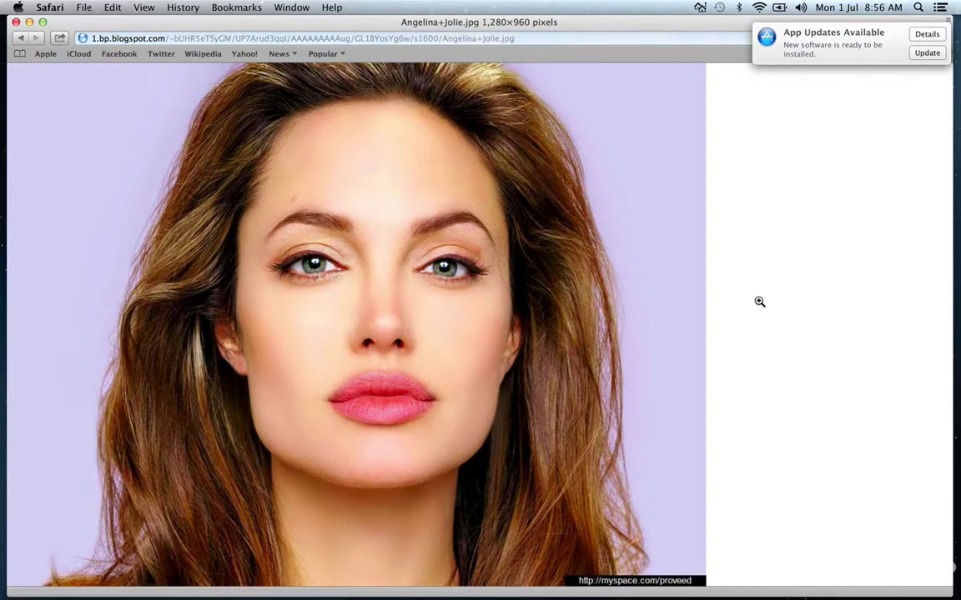
{"action": "left_click", "coordinate": [21, 38]}
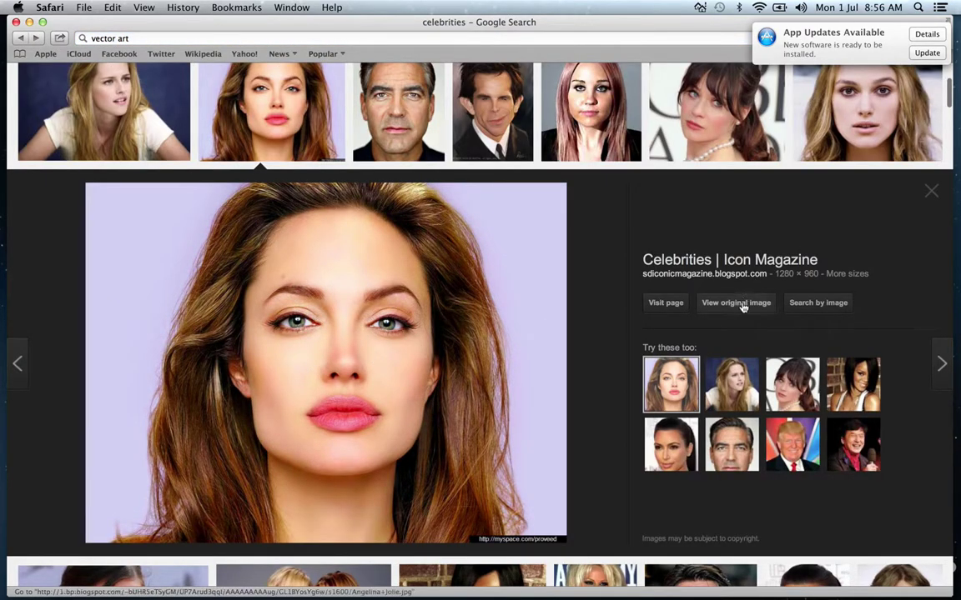
{"action": "left_click", "coordinate": [735, 304]}
{"action": "right_click", "coordinate": [423, 312]}
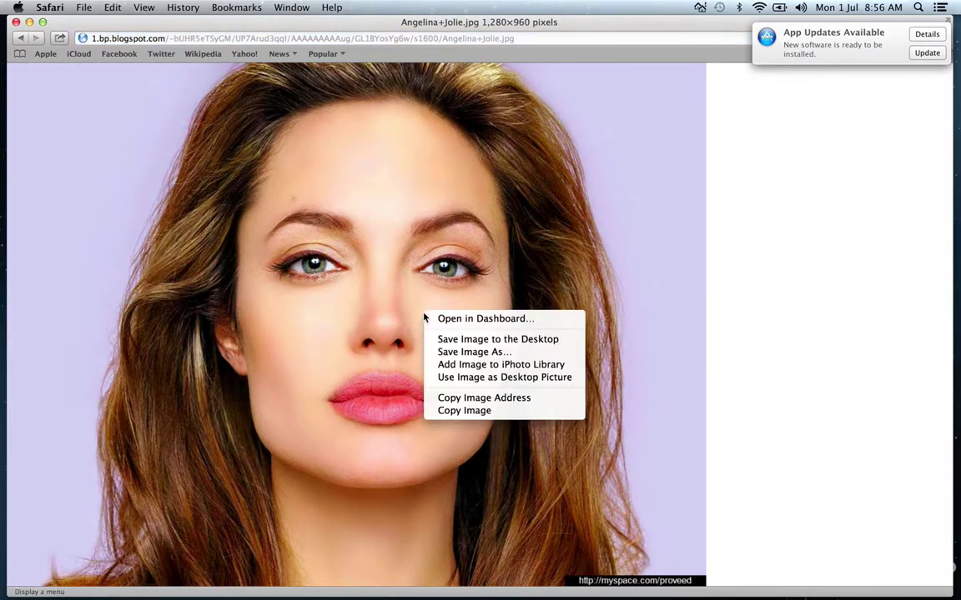
{"action": "left_click", "coordinate": [491, 410]}
{"action": "mouse_move", "coordinate": [673, 594]}
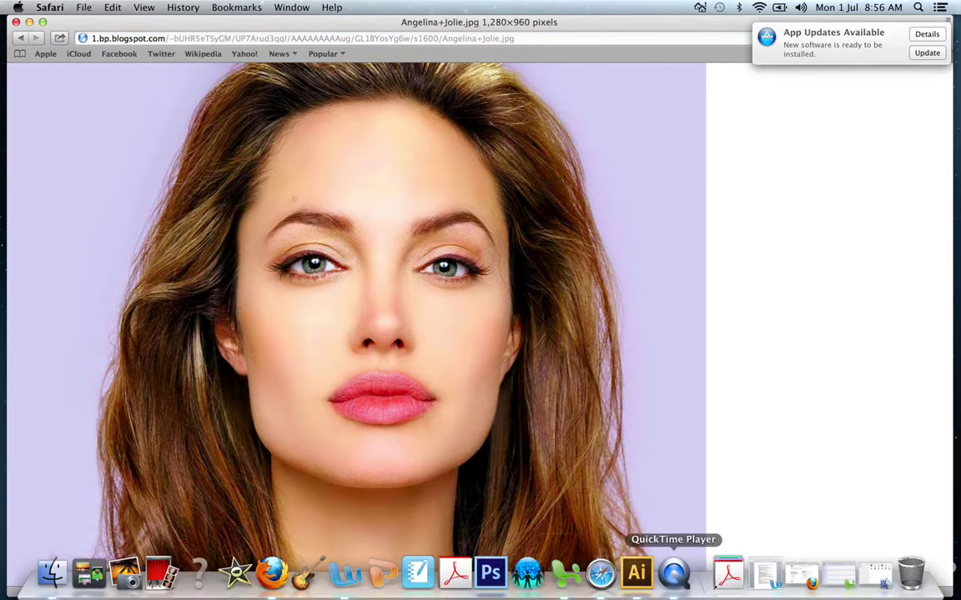
{"action": "left_click", "coordinate": [638, 584]}
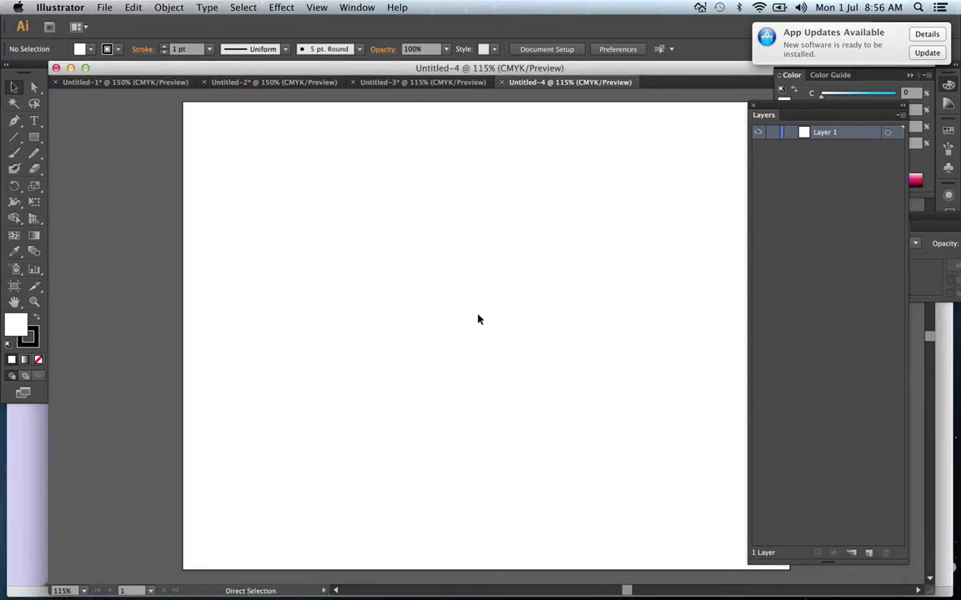
Step: Paste the portrait into Untitled-4 and scale it down to fit the artboard
{"action": "key", "text": "super+v"}
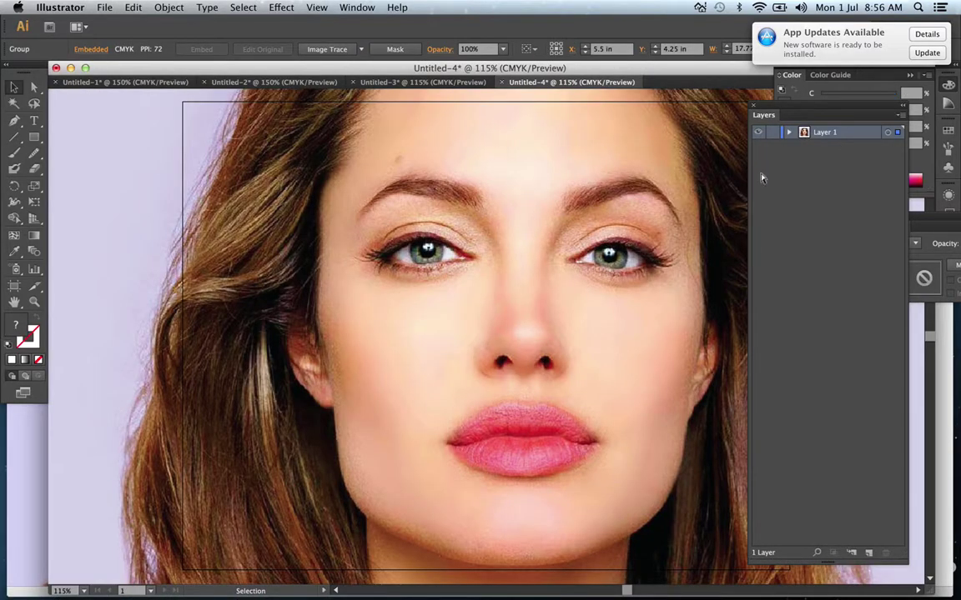
{"action": "key", "text": "super+minus"}
{"action": "key", "text": "super+minus"}
{"action": "key", "text": "super+minus"}
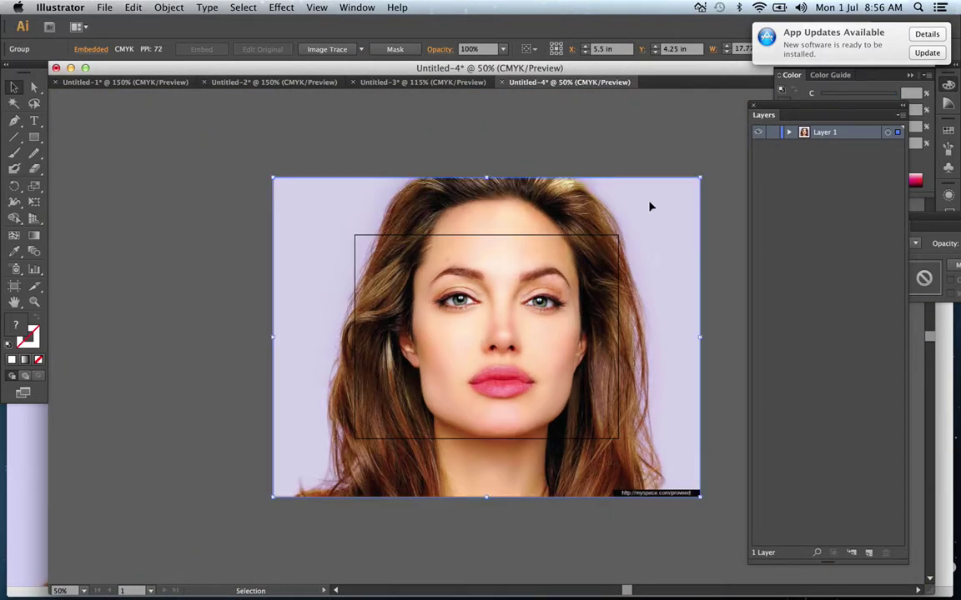
{"action": "left_click_drag", "start_coordinate": [700, 177], "coordinate": [622, 222]}
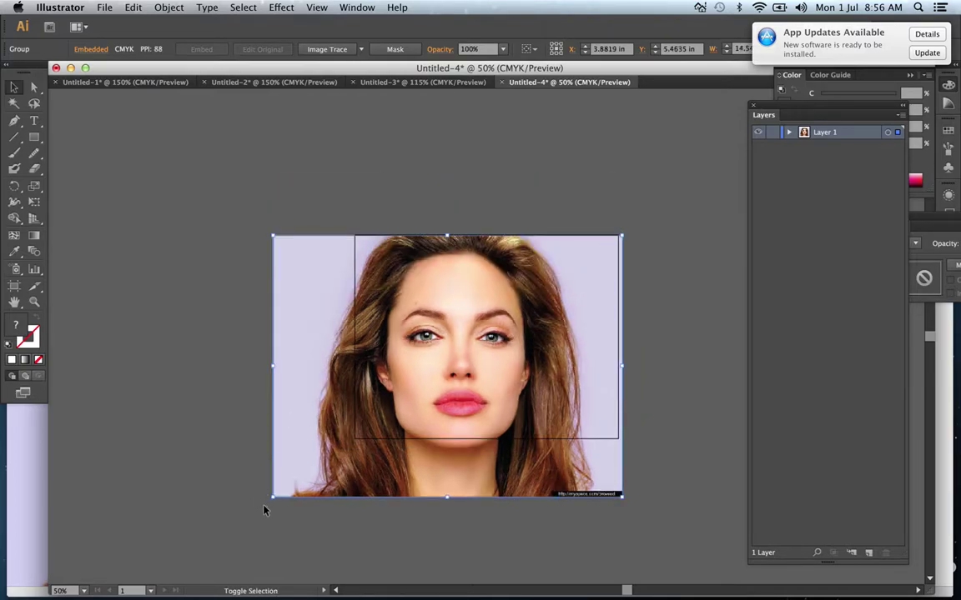
{"action": "left_click_drag", "start_coordinate": [275, 497], "coordinate": [356, 446]}
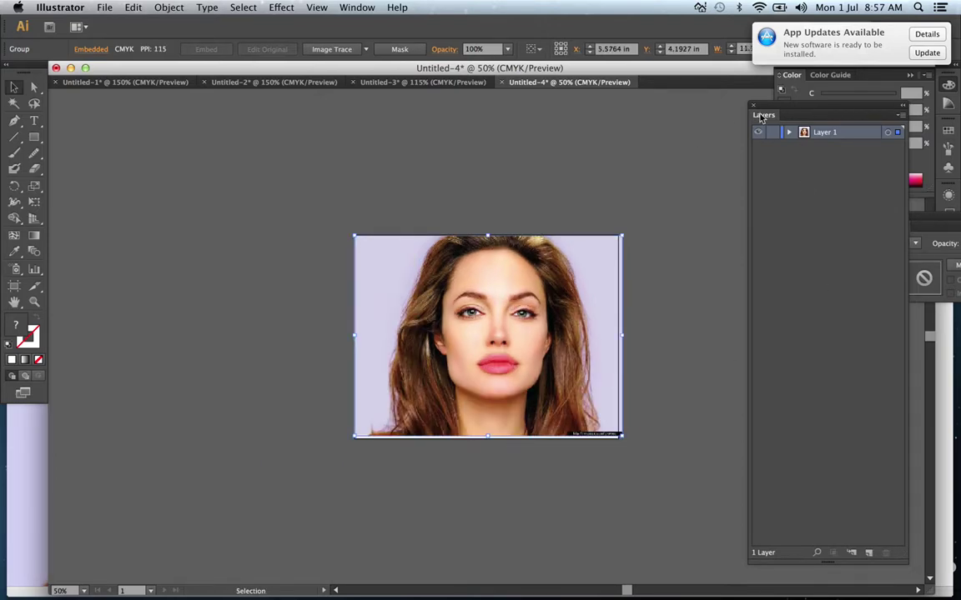
Step: Lock the photo layer and add layers named 'hair dark' and 'hair light'
{"action": "left_click", "coordinate": [673, 238]}
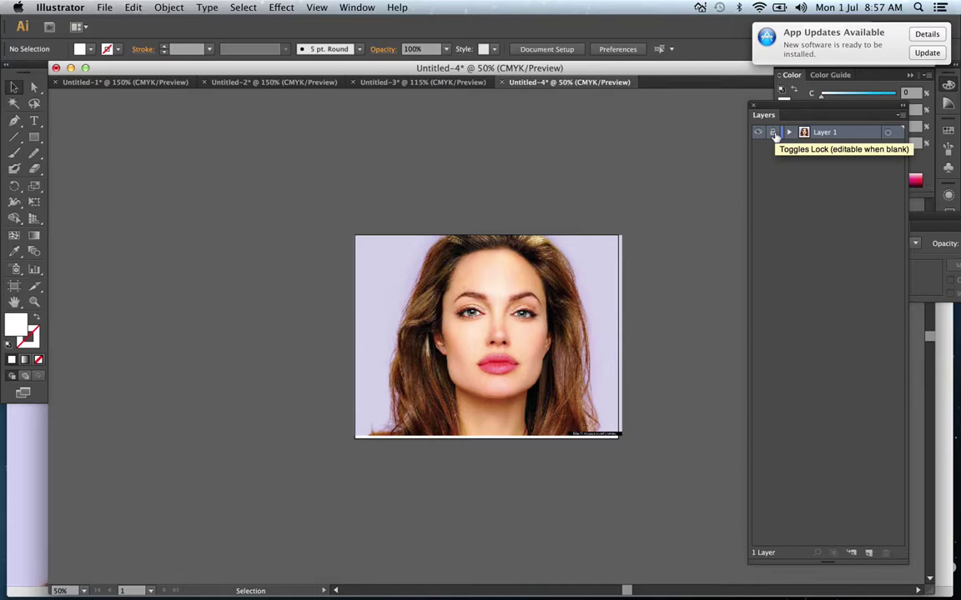
{"action": "left_click", "coordinate": [773, 133]}
{"action": "left_click", "coordinate": [868, 553]}
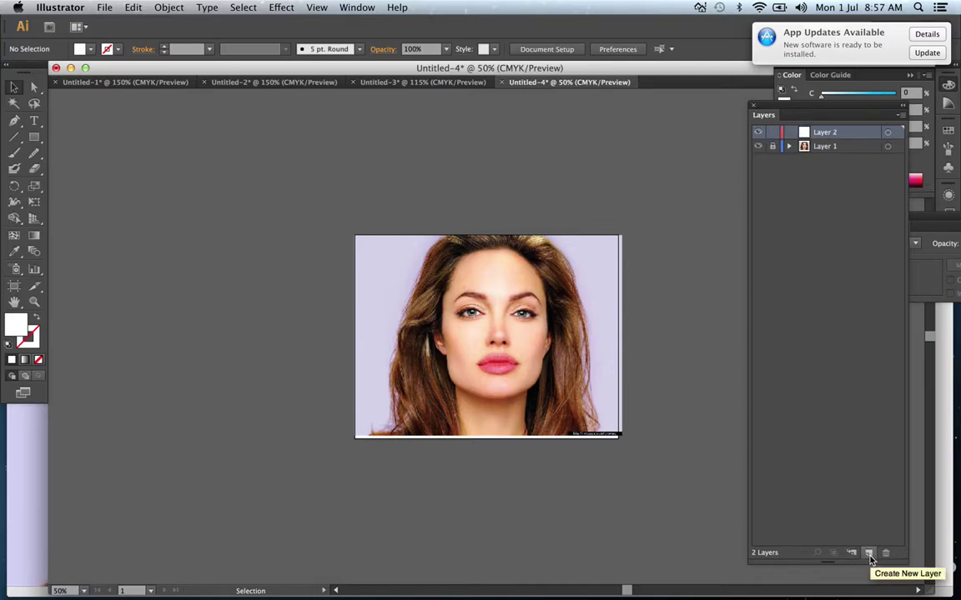
{"action": "double_click", "coordinate": [830, 138]}
{"action": "type", "text": "hair d"}
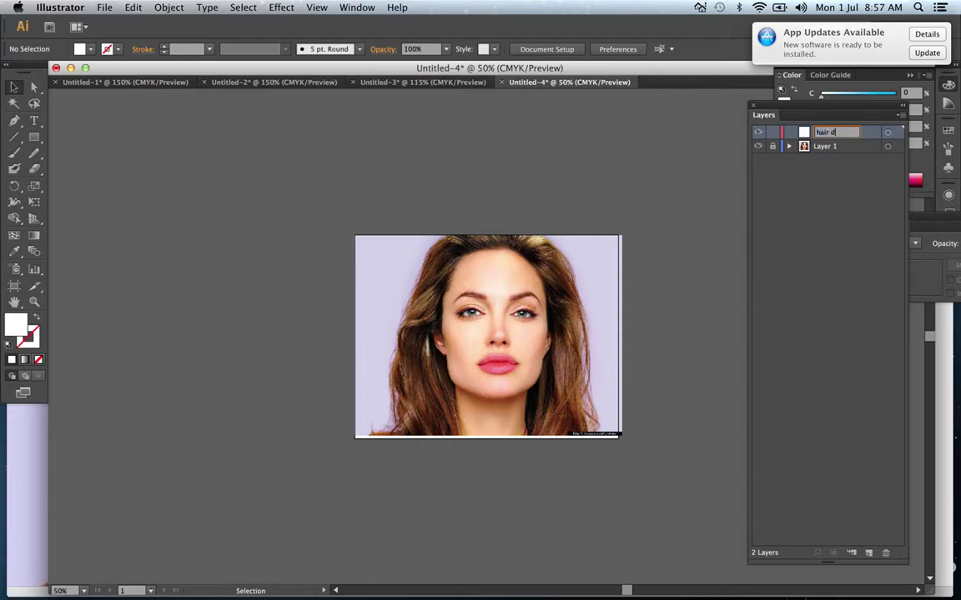
{"action": "type", "text": "ark"}
{"action": "left_click", "coordinate": [868, 553]}
{"action": "double_click", "coordinate": [821, 132]}
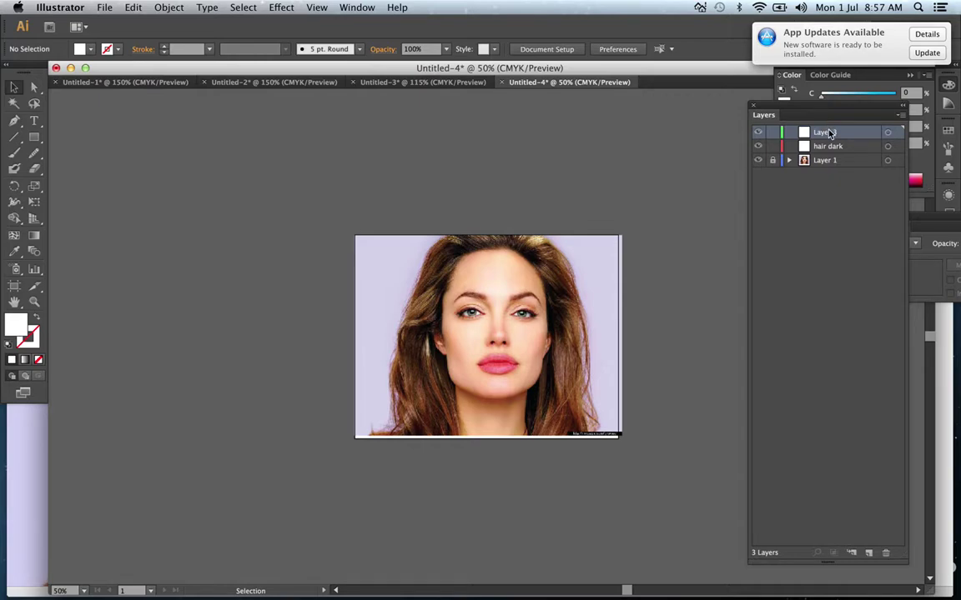
{"action": "type", "text": "hair light"}
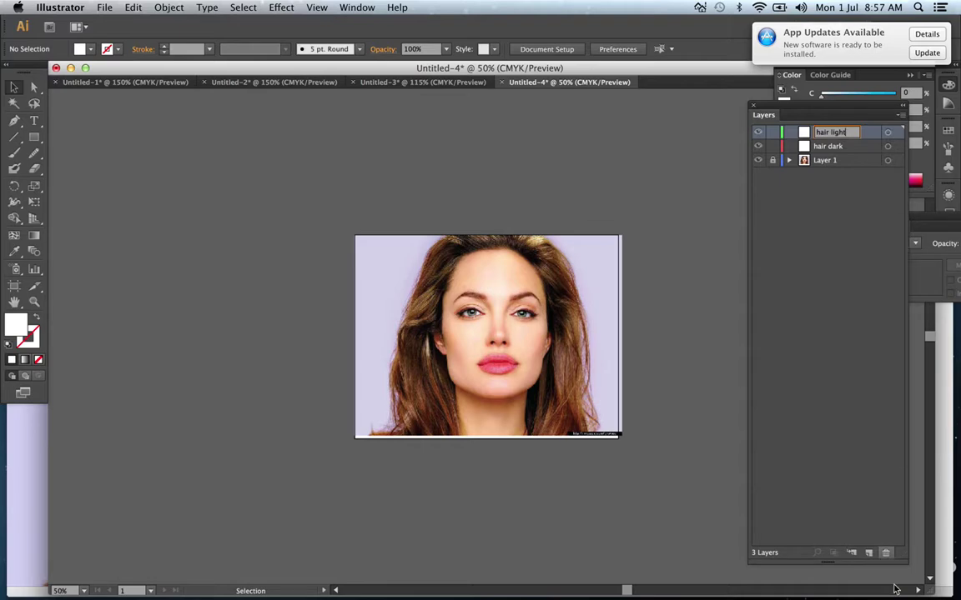
Step: Add two more layers named 'highlights hair' and 'skin shadows'
{"action": "left_click", "coordinate": [868, 553]}
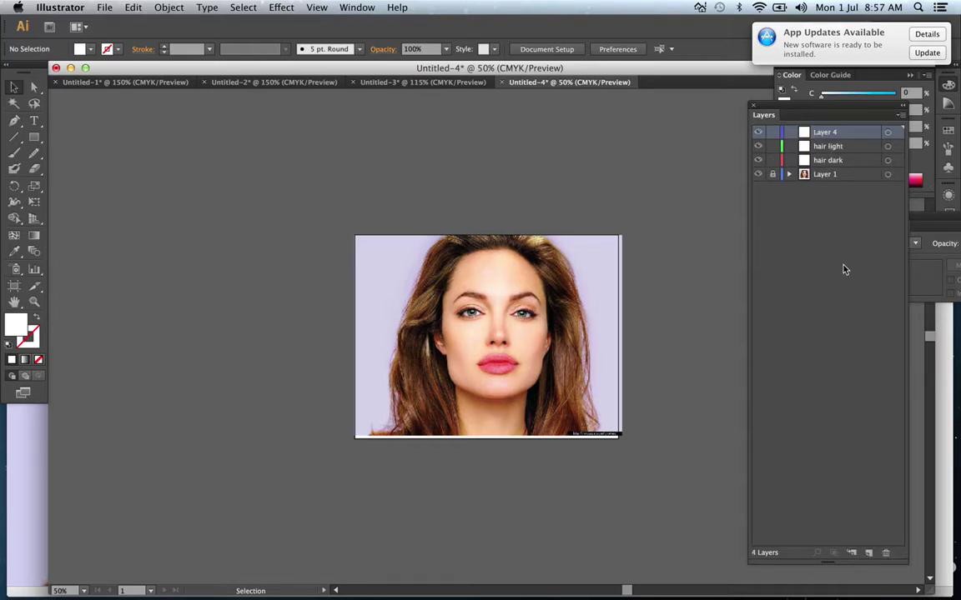
{"action": "double_click", "coordinate": [840, 133]}
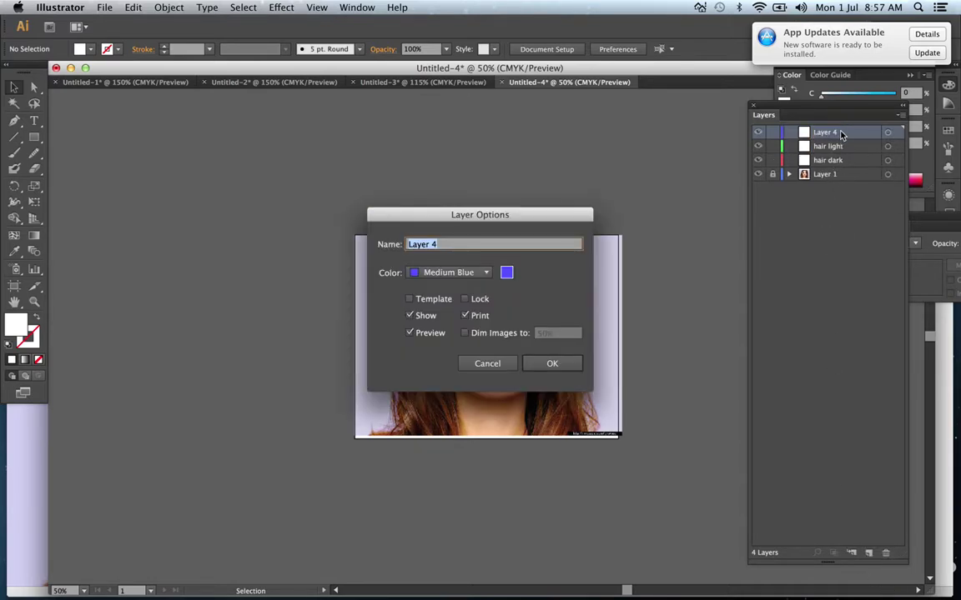
{"action": "left_click", "coordinate": [552, 363]}
{"action": "double_click", "coordinate": [832, 138]}
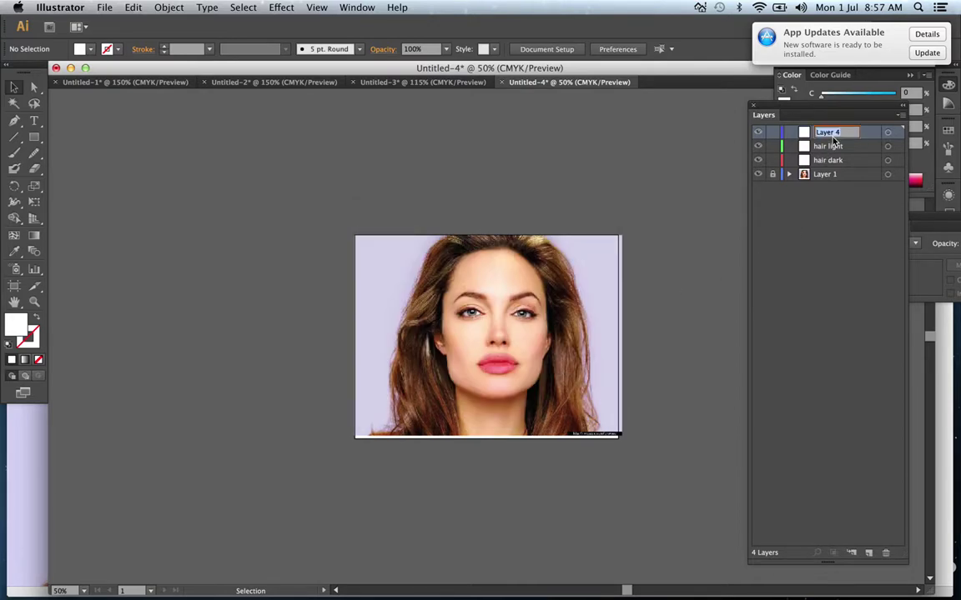
{"action": "type", "text": "highlights hair"}
{"action": "key", "text": "Return"}
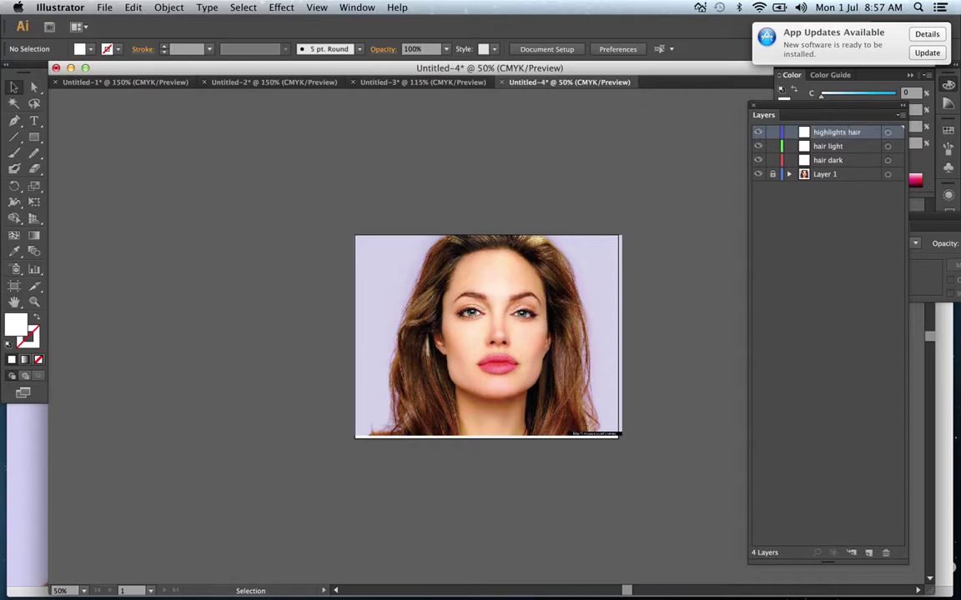
{"action": "left_click", "coordinate": [868, 552]}
{"action": "key", "text": "s"}
{"action": "key", "text": "k"}
{"action": "key", "text": "n"}
{"action": "double_click", "coordinate": [843, 135]}
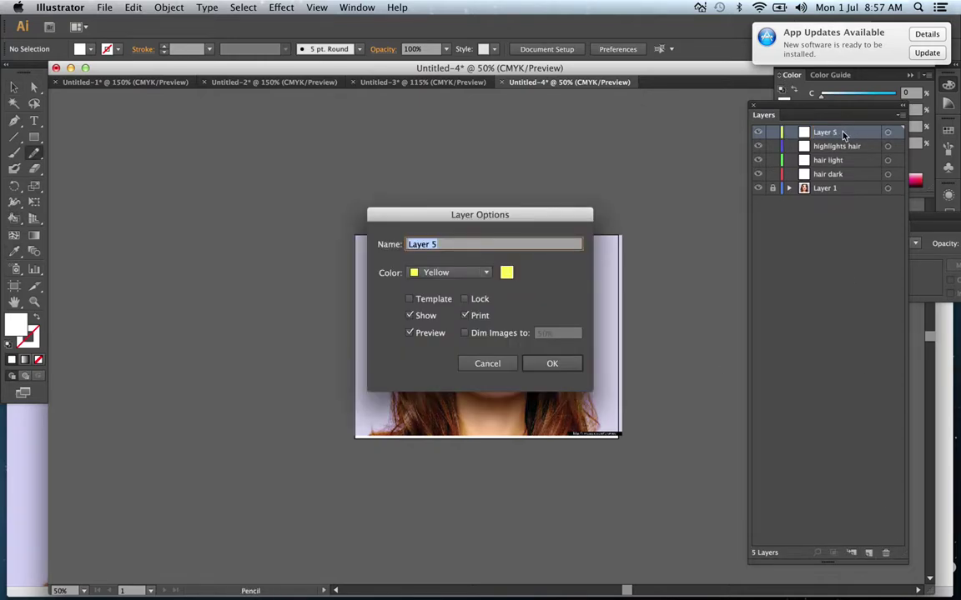
{"action": "type", "text": "skin shadows"}
{"action": "key", "text": "Return"}
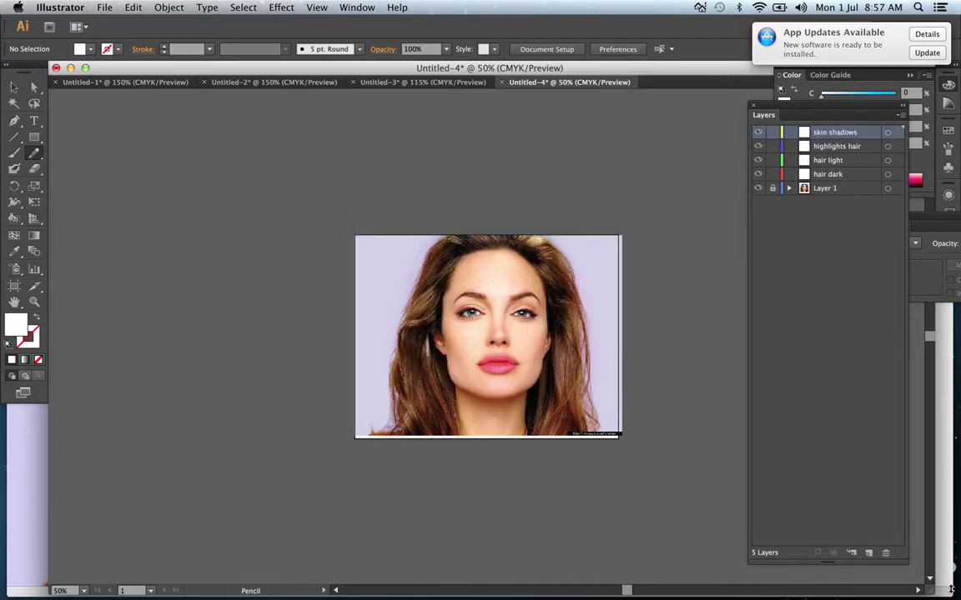
Step: Add the top two layers, named 'skin normal' and 'skin light'
{"action": "left_click", "coordinate": [868, 552]}
{"action": "double_click", "coordinate": [825, 133]}
{"action": "type", "text": "skin no"}
{"action": "key", "text": "Return"}
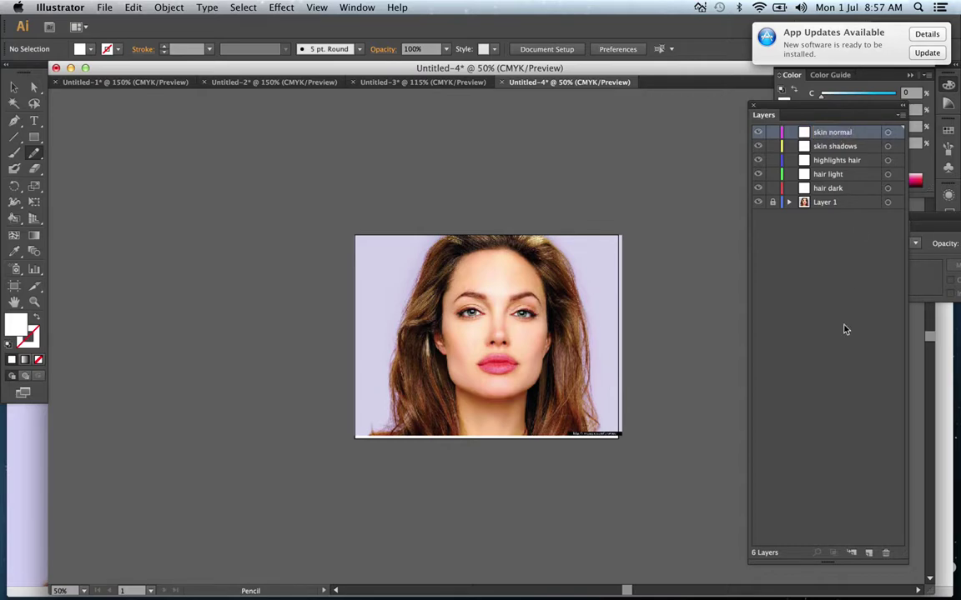
{"action": "left_click", "coordinate": [868, 554]}
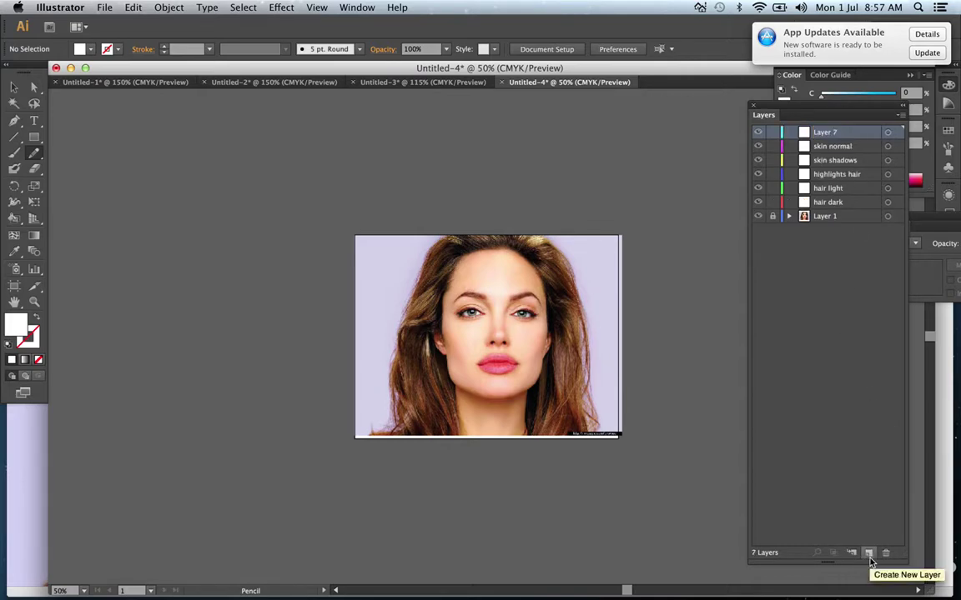
{"action": "key", "text": "s"}
{"action": "double_click", "coordinate": [830, 133]}
{"action": "type", "text": "skin light"}
{"action": "key", "text": "Return"}
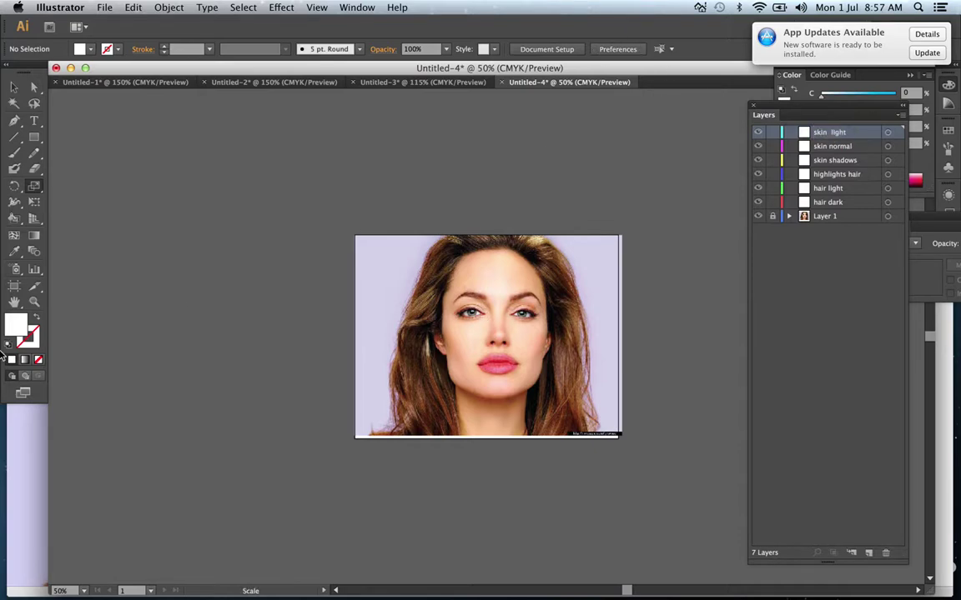
{"action": "left_click", "coordinate": [34, 302]}
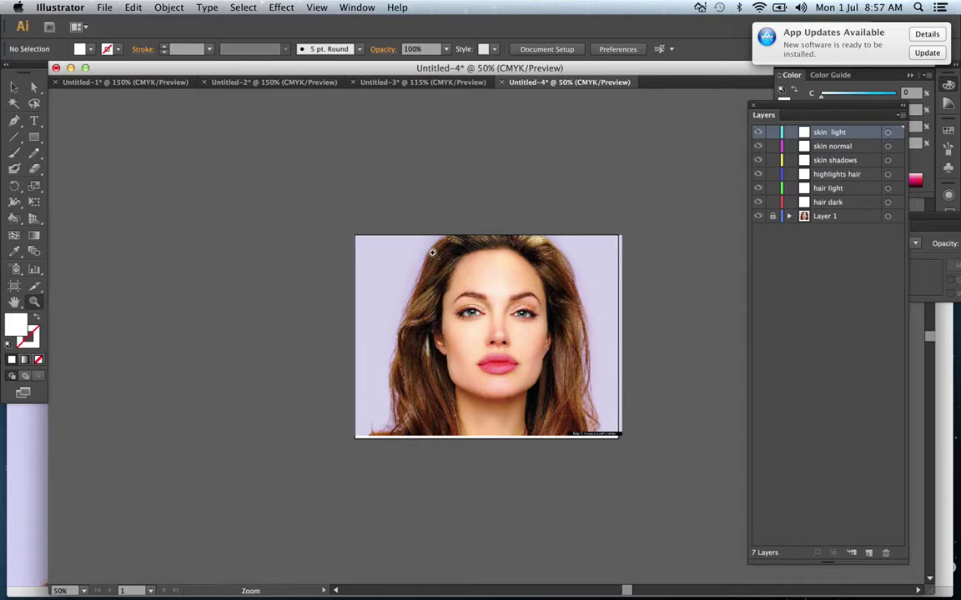
Step: Zoom into the face and pen-draw a crescent beside the ear on the skin shadows layer
{"action": "left_click_drag", "start_coordinate": [430, 248], "coordinate": [555, 404]}
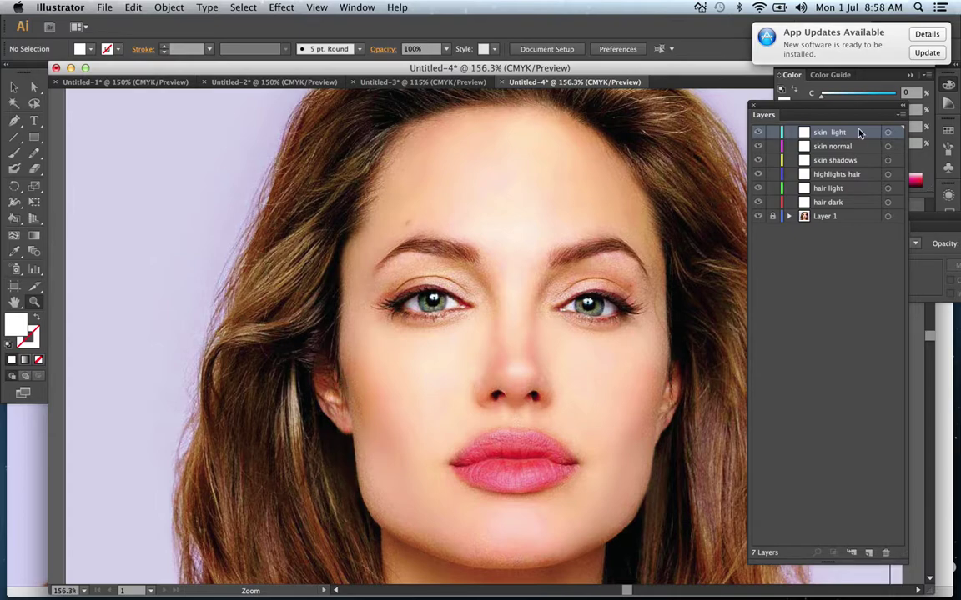
{"action": "left_click", "coordinate": [831, 160]}
{"action": "left_click", "coordinate": [14, 120]}
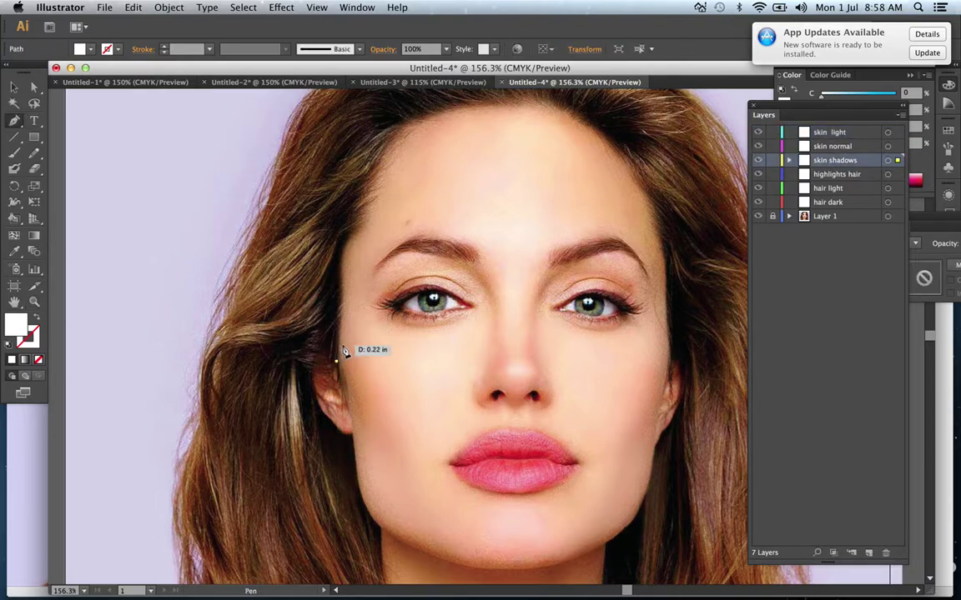
{"action": "left_click_drag", "start_coordinate": [338, 355], "coordinate": [337, 362]}
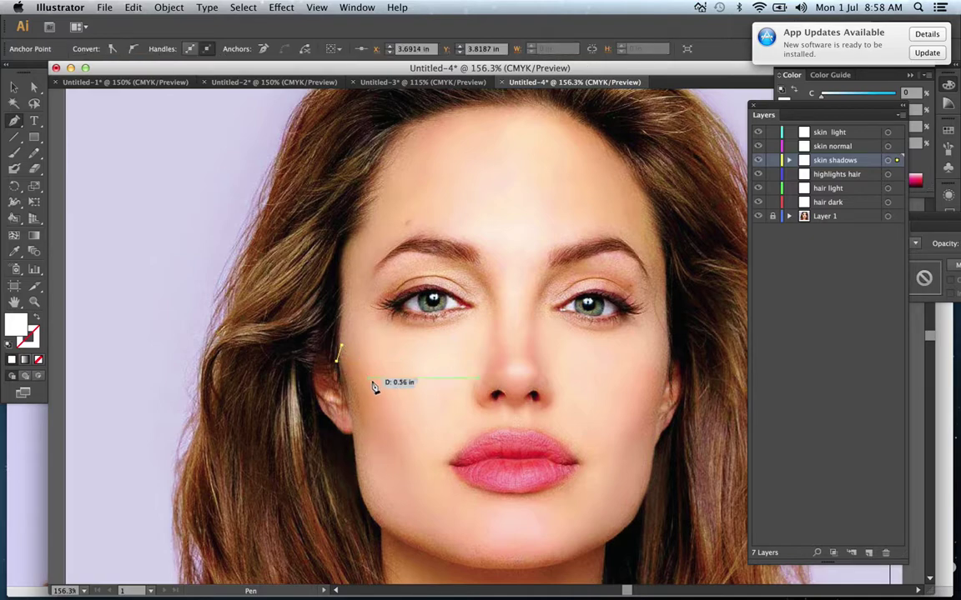
{"action": "mouse_move", "coordinate": [364, 412]}
{"action": "left_mouse_down"}
{"action": "mouse_move", "coordinate": [355, 438]}
{"action": "mouse_move", "coordinate": [337, 368]}
{"action": "left_mouse_up"}
Step: Fill the crescent with a skin tone sampled from the cheek with the Eyedropper
{"action": "left_click", "coordinate": [17, 250]}
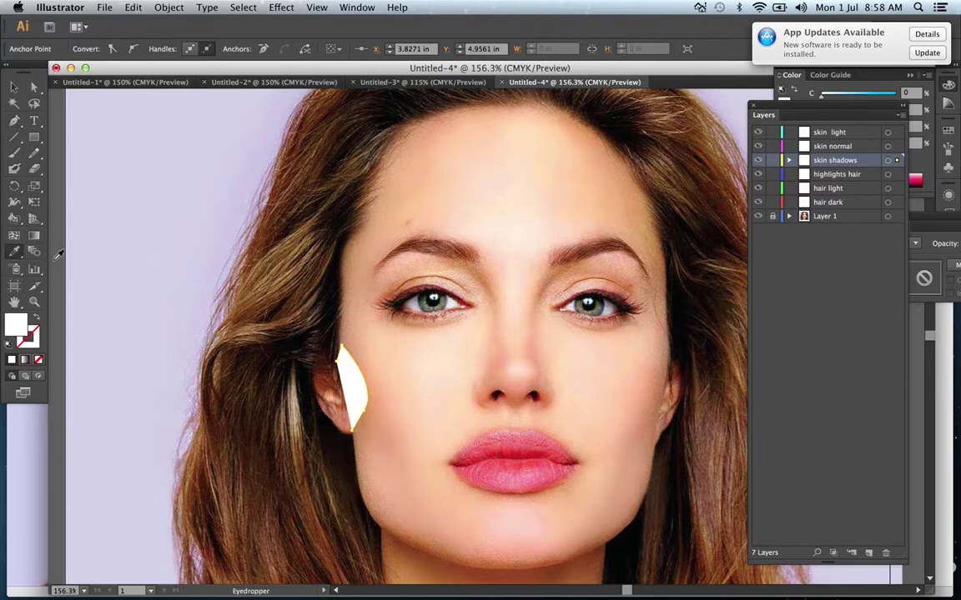
{"action": "left_click", "coordinate": [600, 354]}
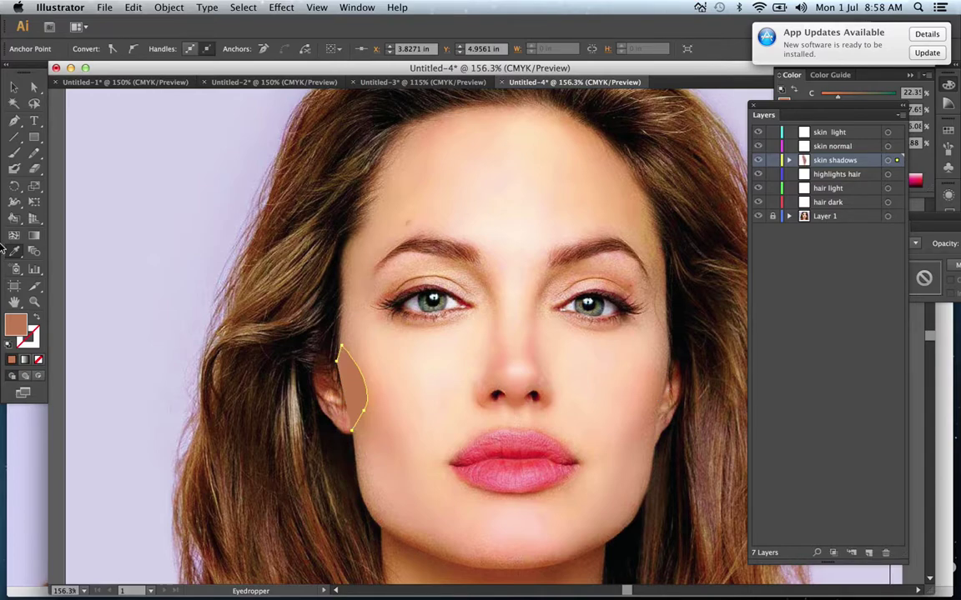
{"action": "key", "text": "super+z"}
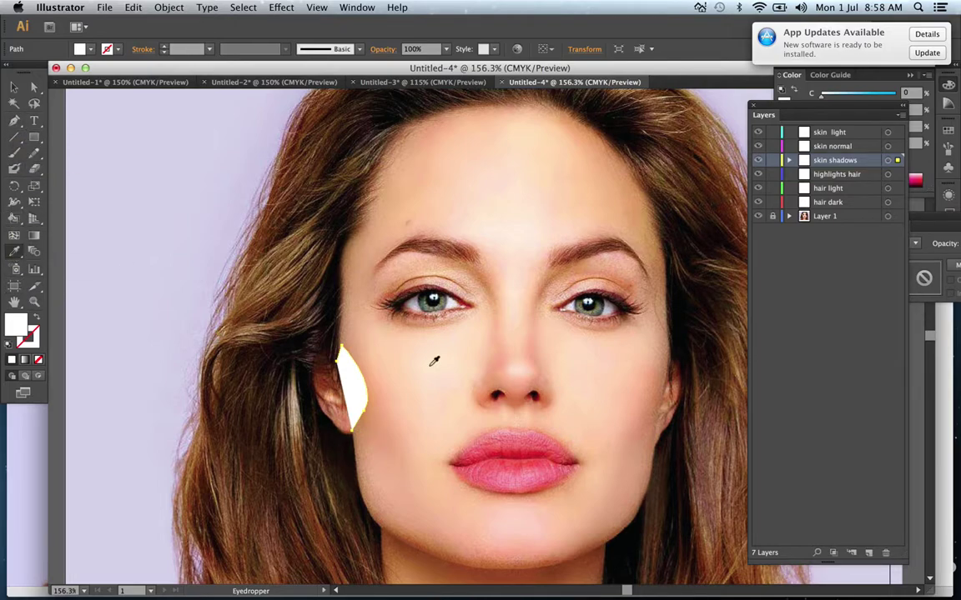
{"action": "left_click", "coordinate": [664, 399]}
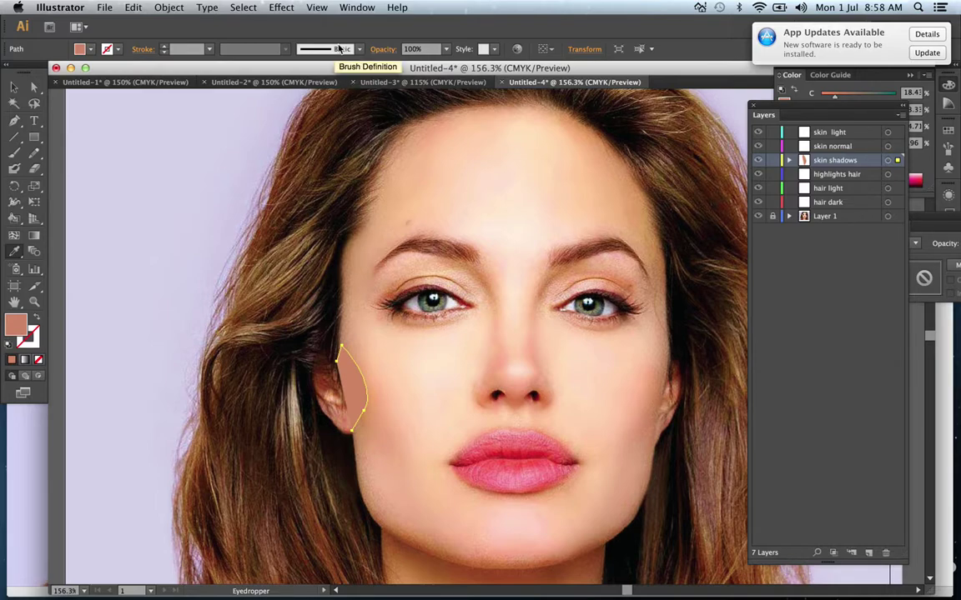
{"action": "left_click", "coordinate": [279, 8]}
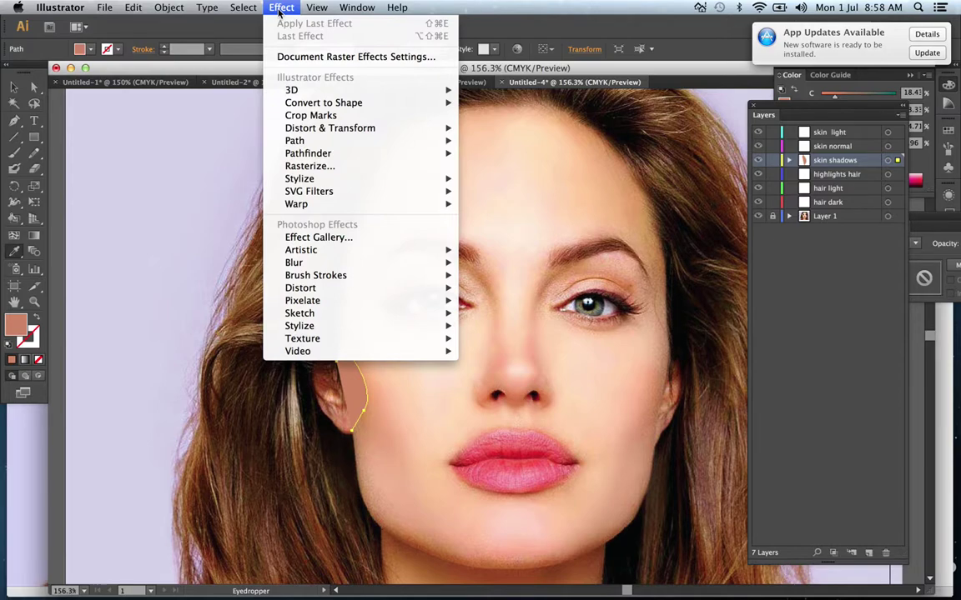
Step: Apply a Feather effect to the cheek shape, then open and cancel Drop Shadow
{"action": "mouse_move", "coordinate": [285, 178]}
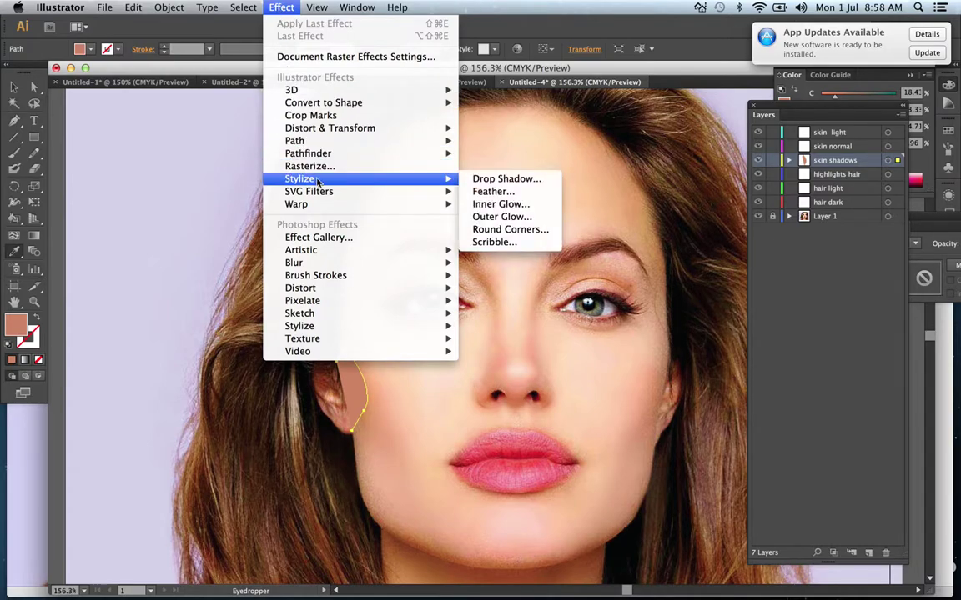
{"action": "left_click", "coordinate": [501, 193]}
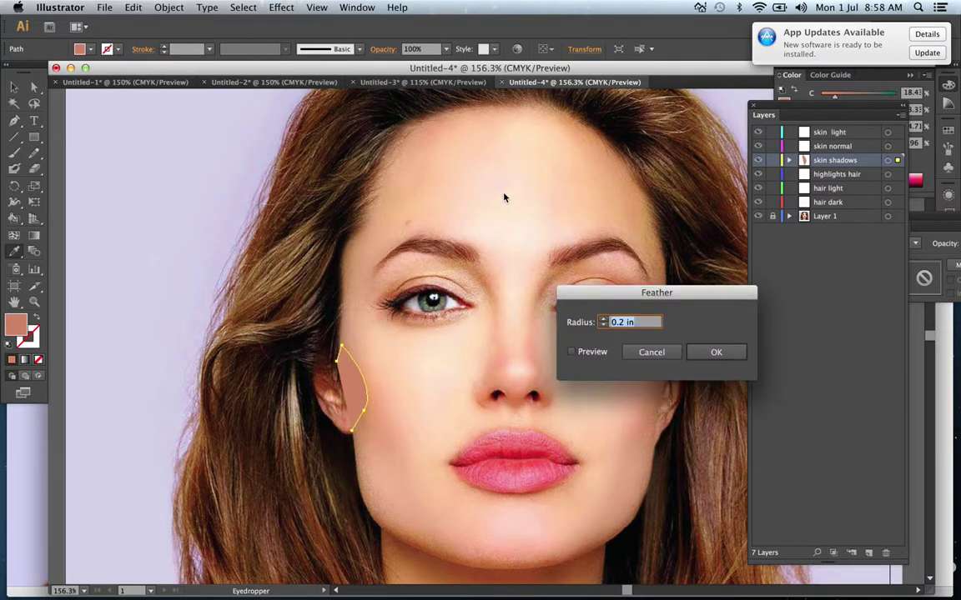
{"action": "left_click", "coordinate": [715, 351]}
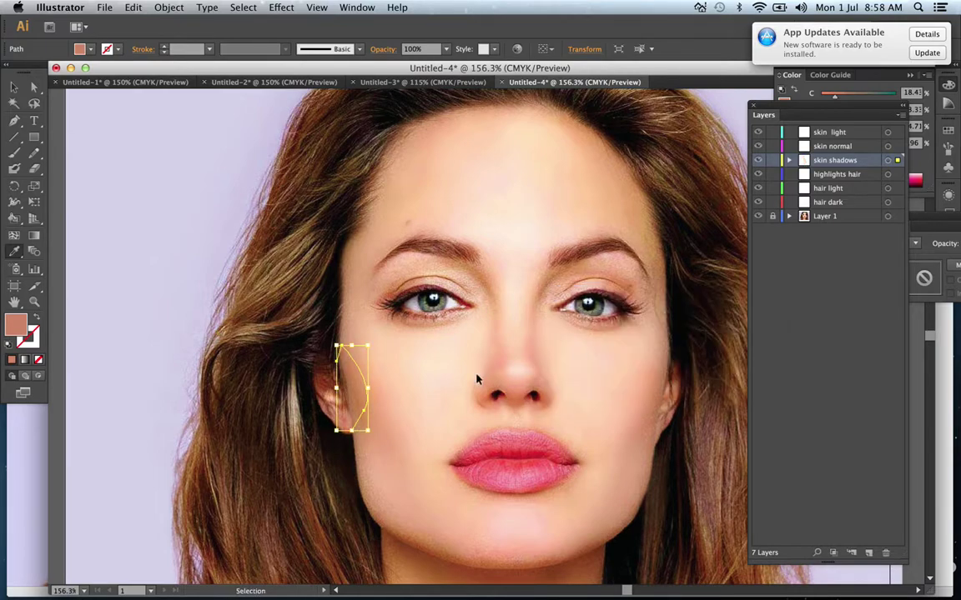
{"action": "left_click", "coordinate": [282, 8]}
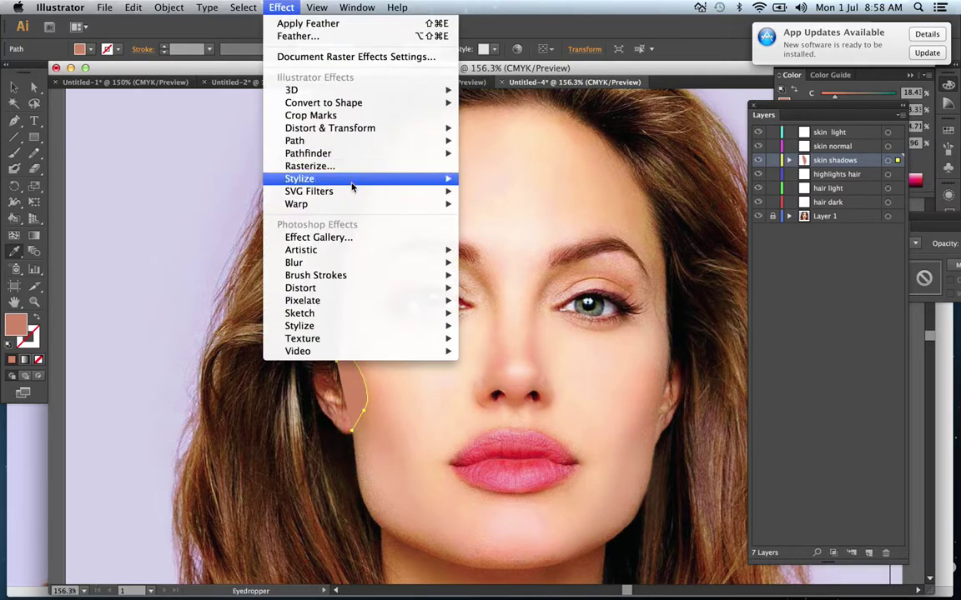
{"action": "mouse_move", "coordinate": [350, 178]}
{"action": "left_click", "coordinate": [509, 183]}
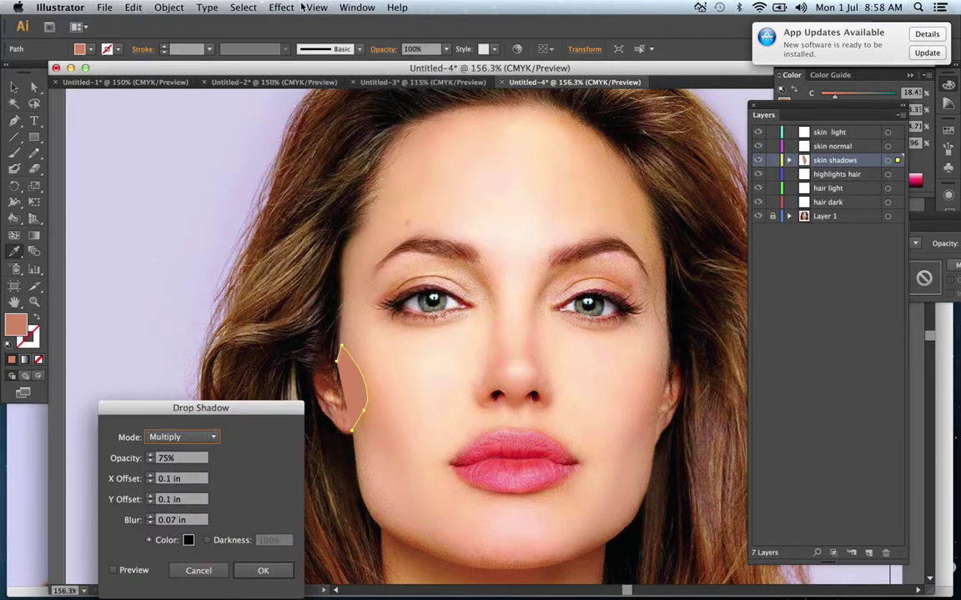
{"action": "left_click", "coordinate": [194, 572]}
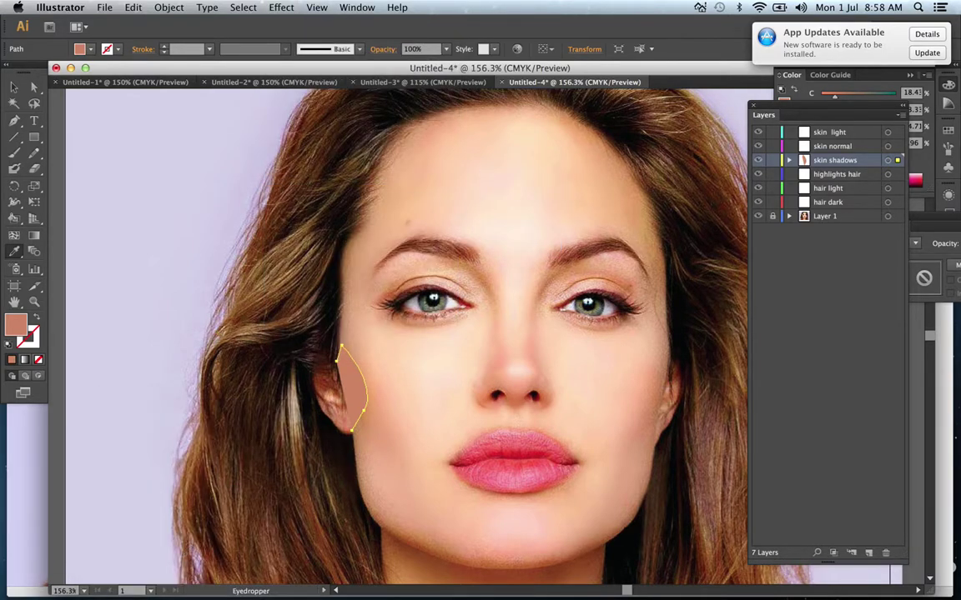
Step: Set the cheek shape's Feather radius to 0.05 in
{"action": "left_click", "coordinate": [282, 8]}
{"action": "mouse_move", "coordinate": [334, 179]}
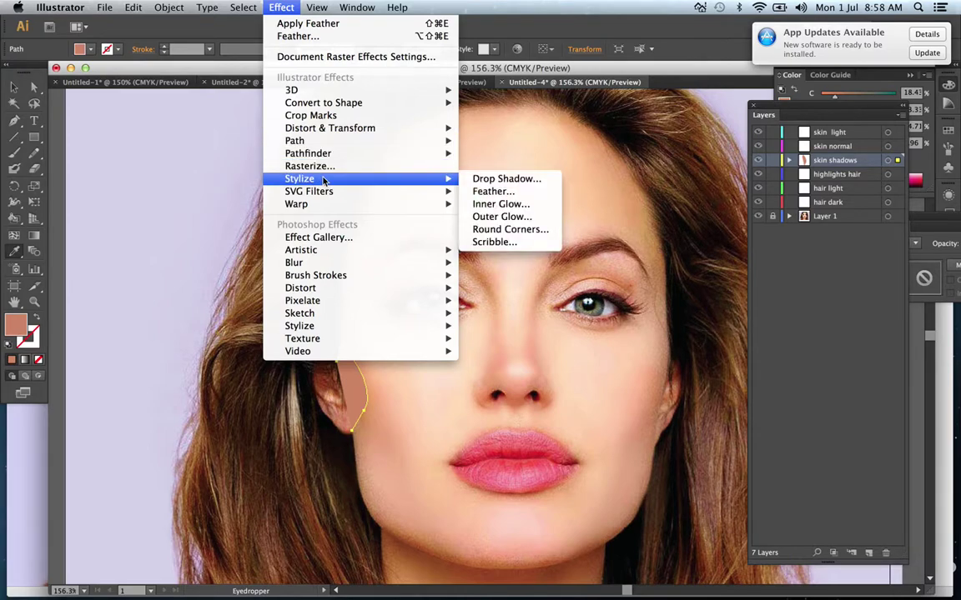
{"action": "left_click", "coordinate": [490, 191]}
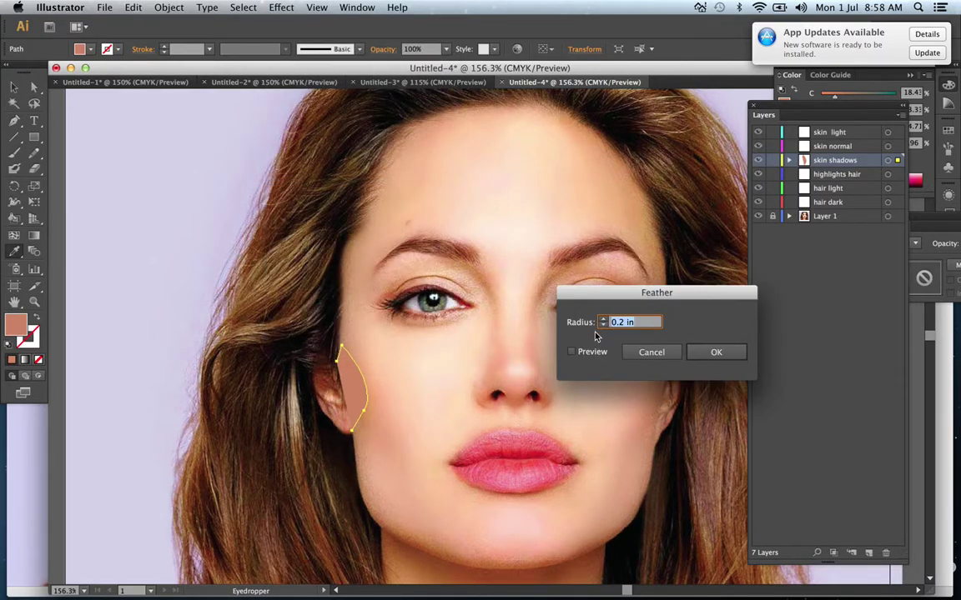
{"action": "left_click", "coordinate": [626, 322]}
{"action": "type", "text": "05"}
{"action": "key", "text": "Return"}
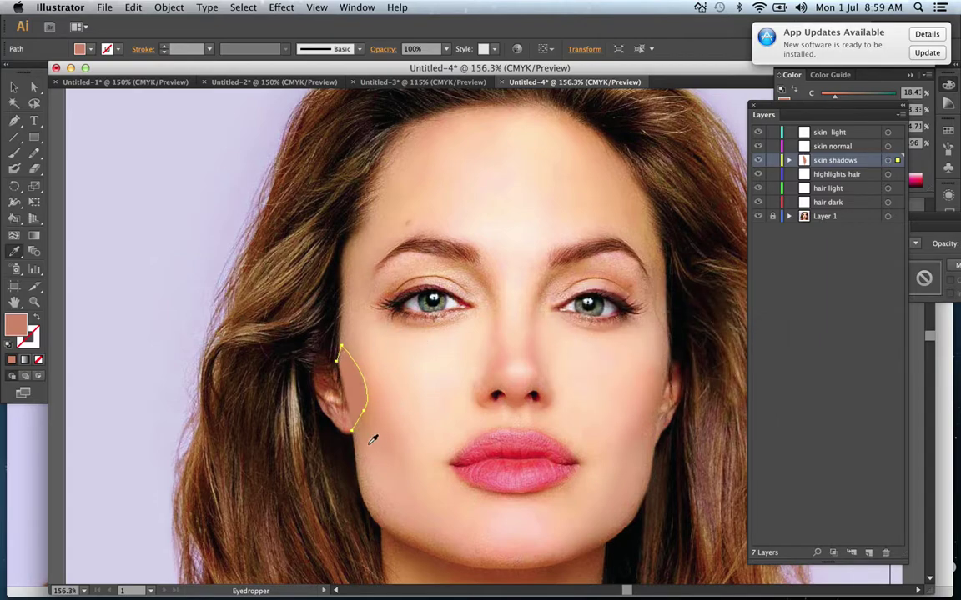
Step: Zoom in to check the feathered edge by the ear, then zoom back out and deselect
{"action": "left_click", "coordinate": [14, 86]}
{"action": "key", "text": "z"}
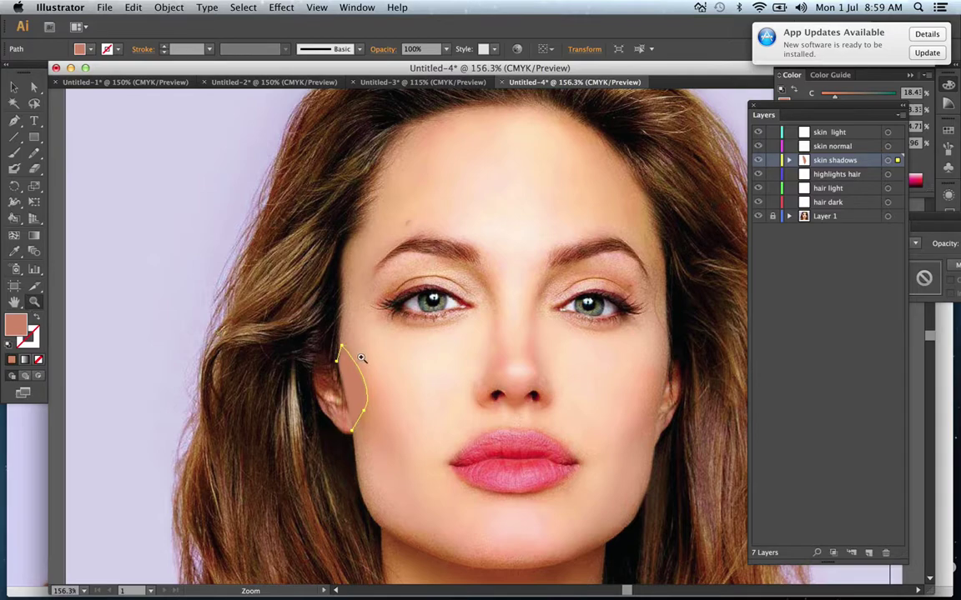
{"action": "left_click_drag", "start_coordinate": [300, 349], "coordinate": [346, 379]}
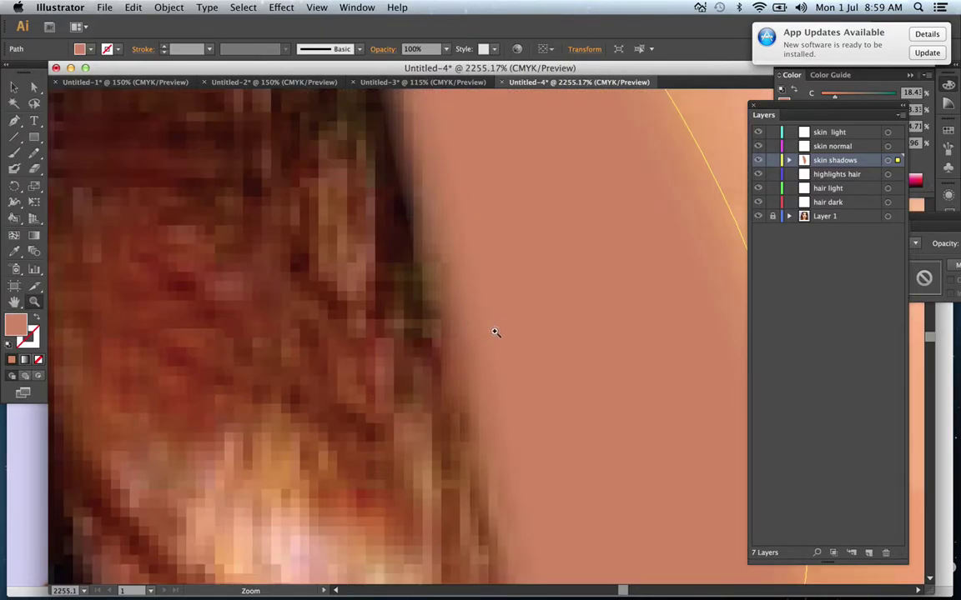
{"action": "key", "text": "v"}
{"action": "key", "text": "super+minus"}
{"action": "key", "text": "super+minus"}
{"action": "key", "text": "super+minus"}
{"action": "key", "text": "super+minus"}
{"action": "key", "text": "super+minus"}
{"action": "key", "text": "super+minus"}
{"action": "key", "text": "super+minus"}
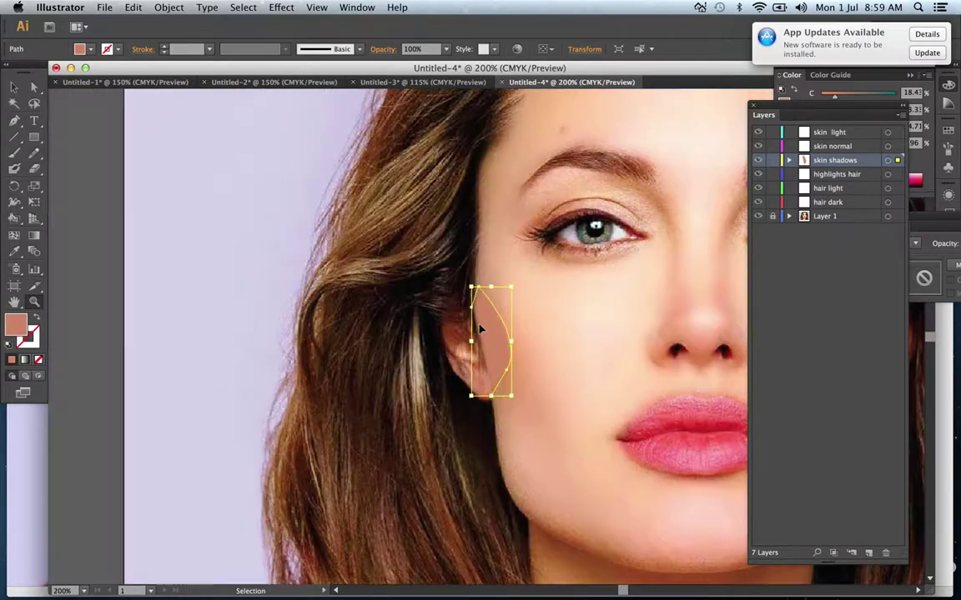
{"action": "left_click_drag", "start_coordinate": [535, 336], "coordinate": [530, 336]}
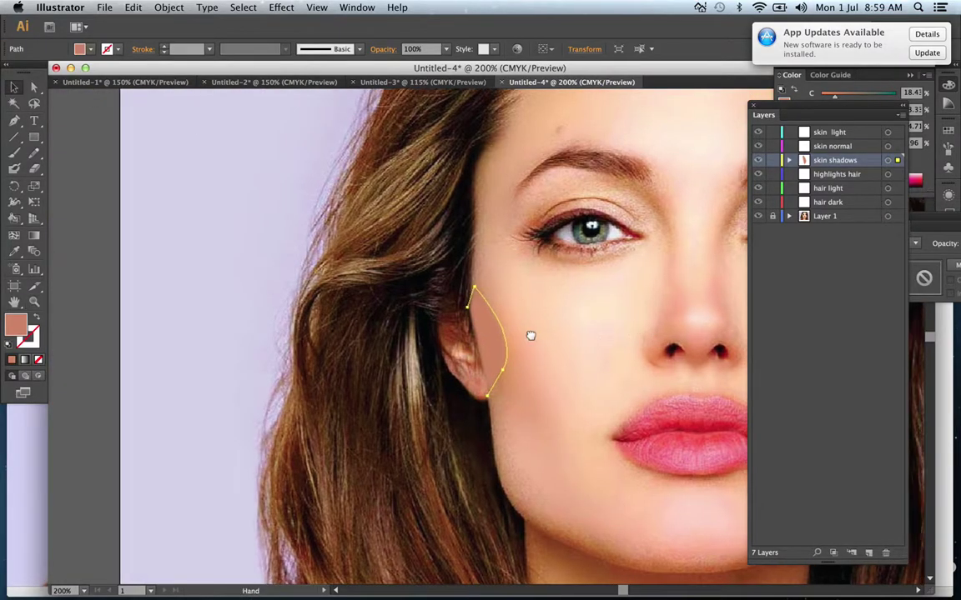
{"action": "scroll", "coordinate": [510, 340], "scroll_direction": "right", "scroll_amount": 5}
{"action": "left_click", "coordinate": [136, 149]}
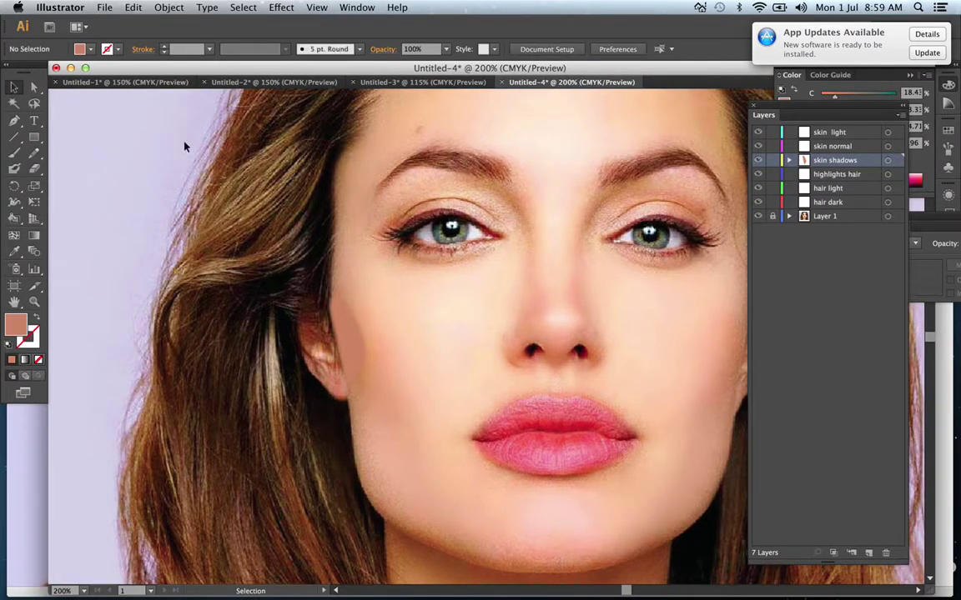
Step: On the skin light layer, pen-draw a closed shape from under the eye down beside the nose
{"action": "left_click", "coordinate": [833, 135]}
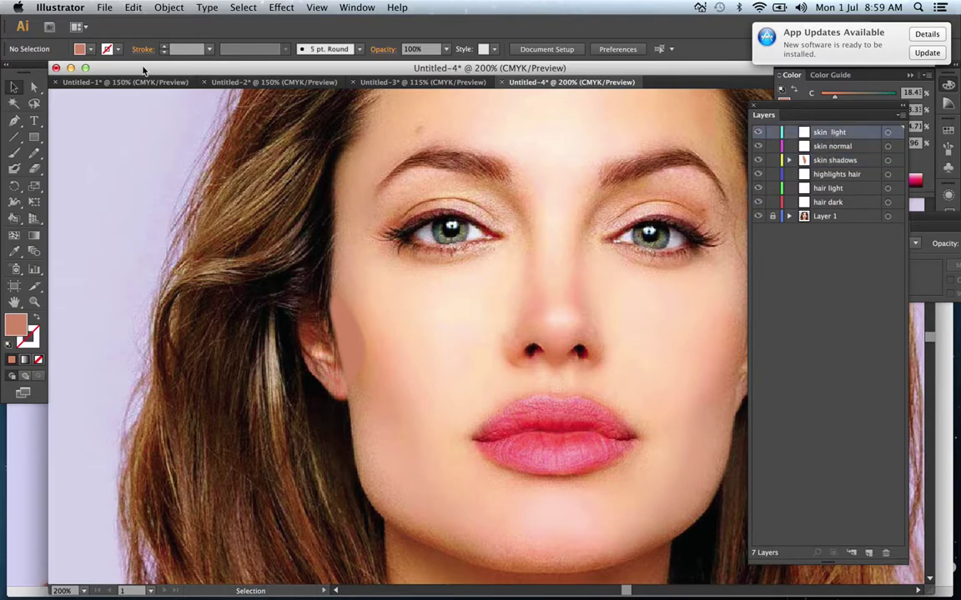
{"action": "left_click", "coordinate": [14, 120]}
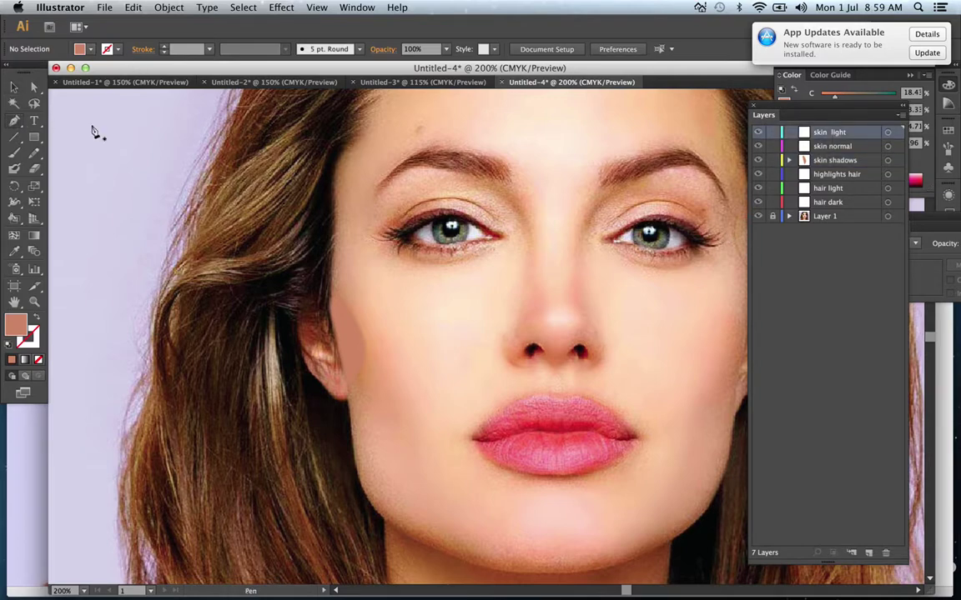
{"action": "left_click", "coordinate": [394, 275]}
{"action": "left_click", "coordinate": [507, 253]}
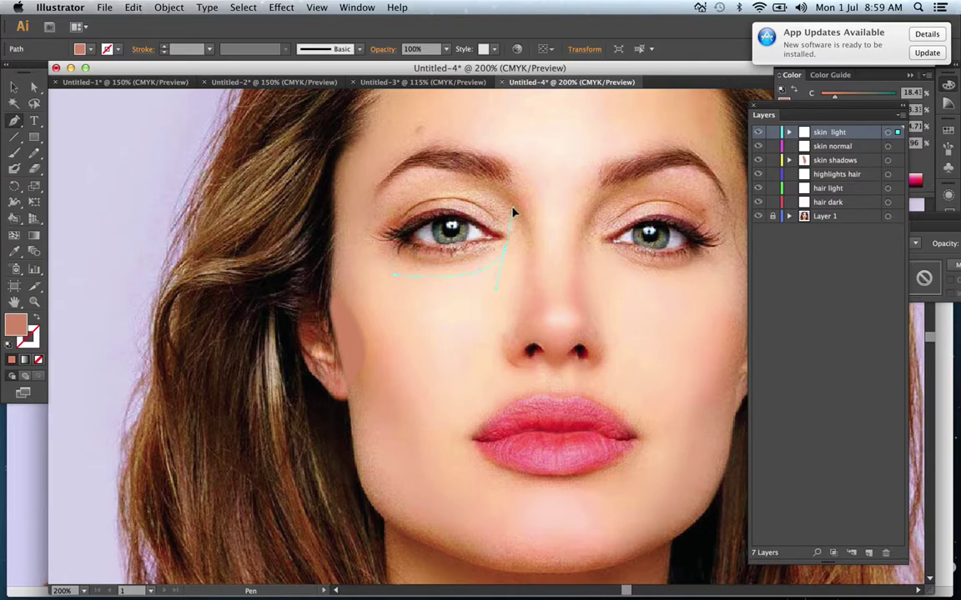
{"action": "left_click_drag", "start_coordinate": [526, 220], "coordinate": [526, 220]}
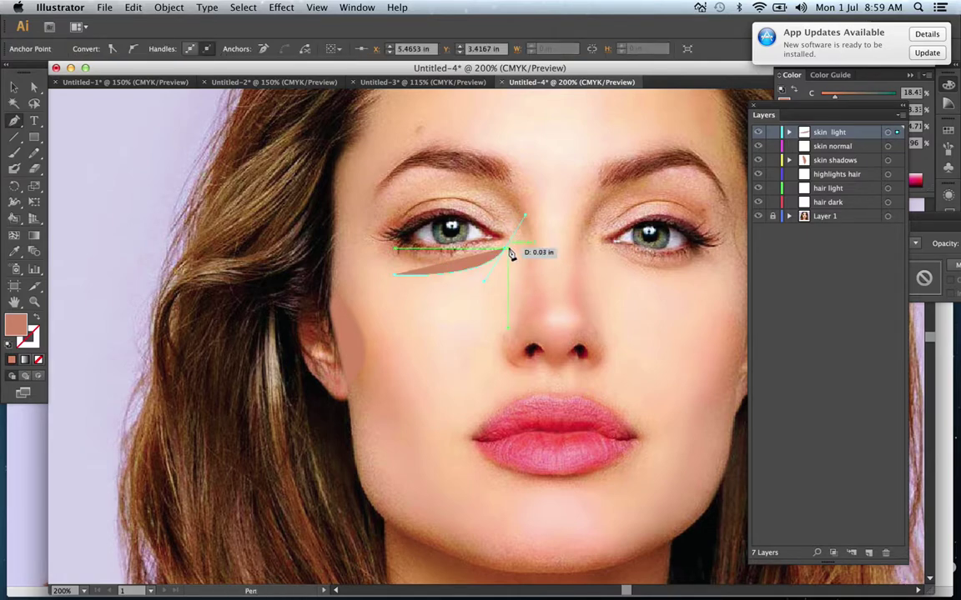
{"action": "left_click_drag", "start_coordinate": [507, 251], "coordinate": [510, 302]}
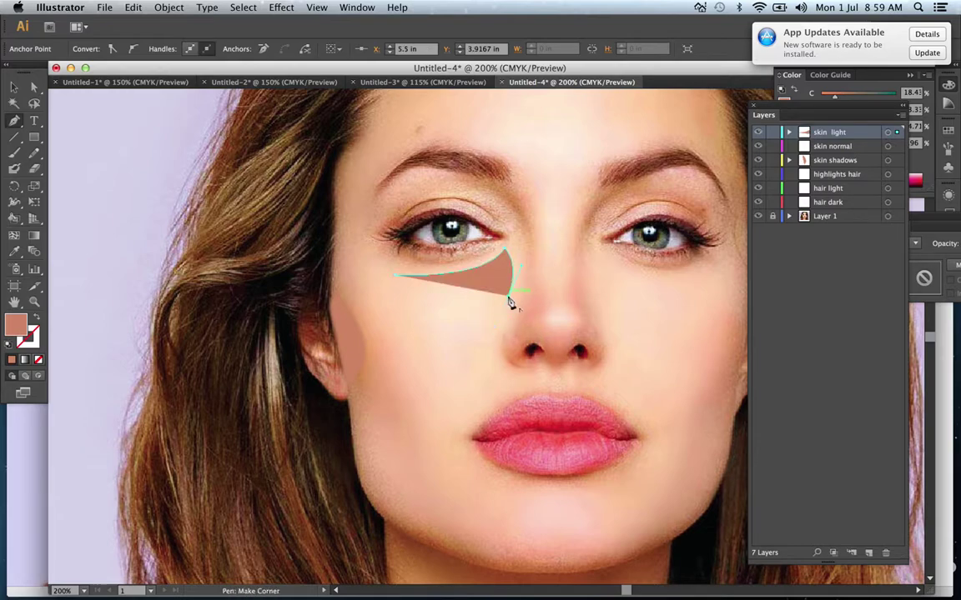
{"action": "left_click", "coordinate": [490, 362]}
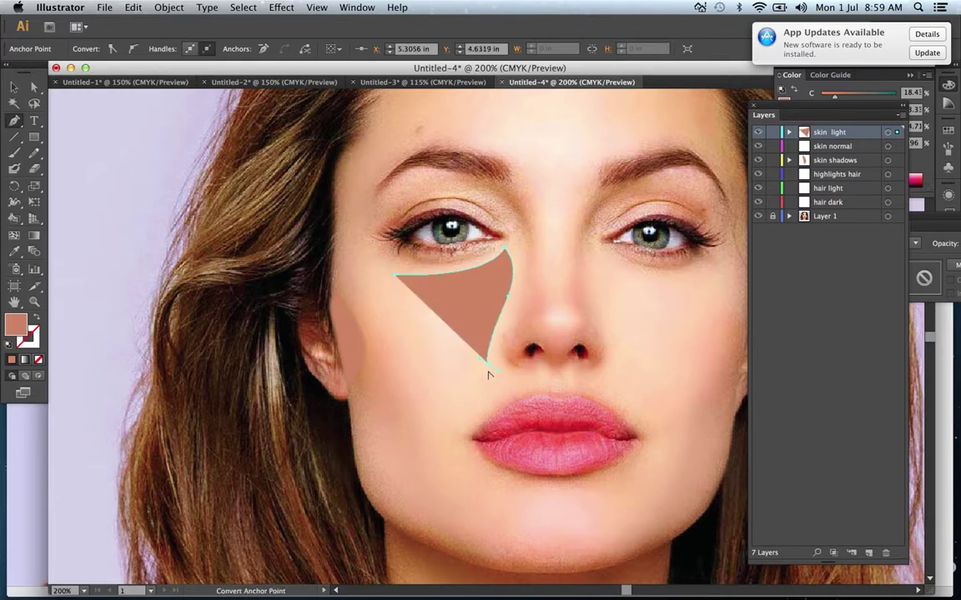
{"action": "left_click_drag", "start_coordinate": [491, 368], "coordinate": [442, 400]}
{"action": "left_click", "coordinate": [439, 396]}
{"action": "left_click", "coordinate": [441, 398]}
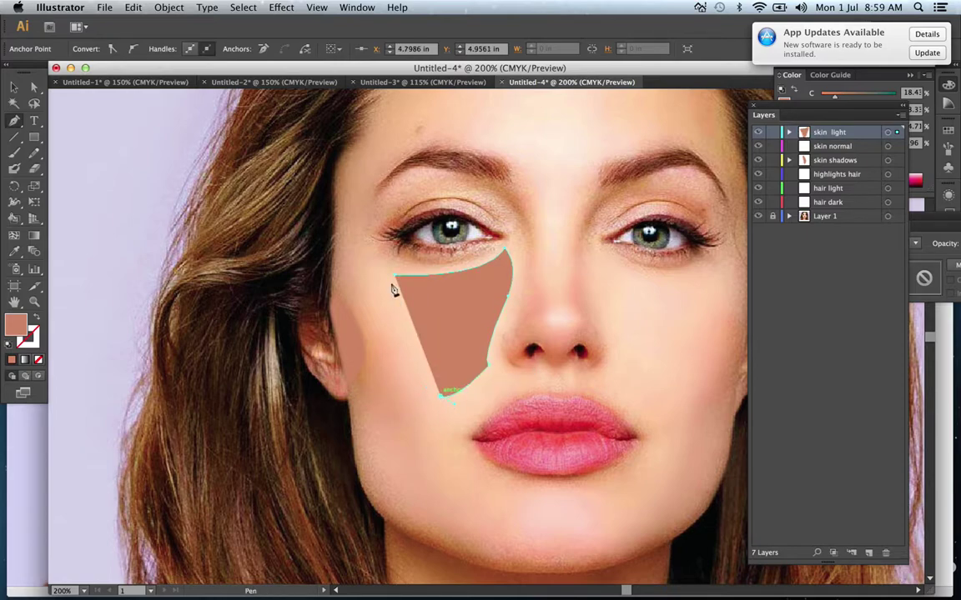
{"action": "left_click", "coordinate": [395, 276]}
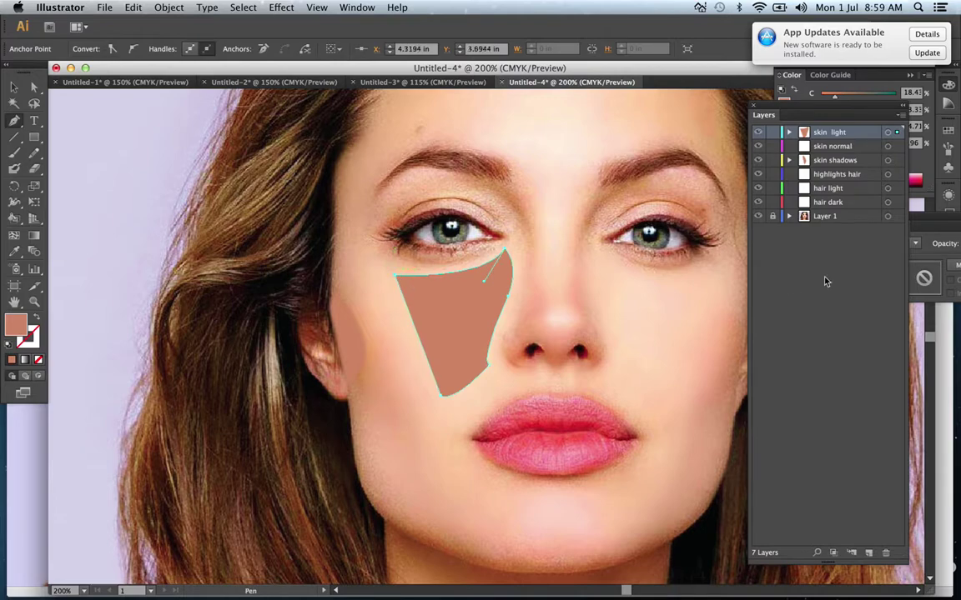
Step: Fill the highlight shape with a pale skin tone sampled from the cheek
{"action": "left_click", "coordinate": [14, 251]}
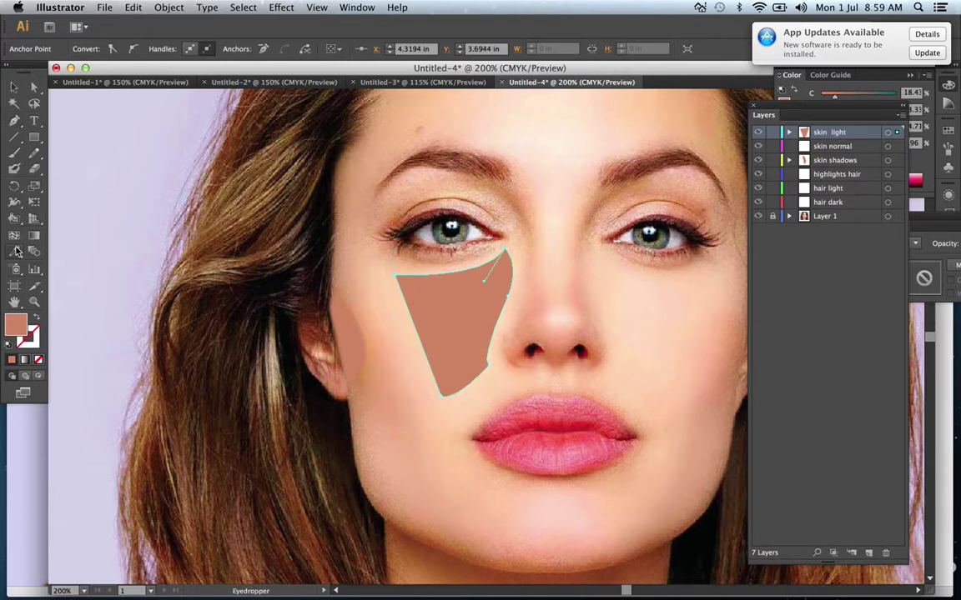
{"action": "left_click", "coordinate": [650, 313]}
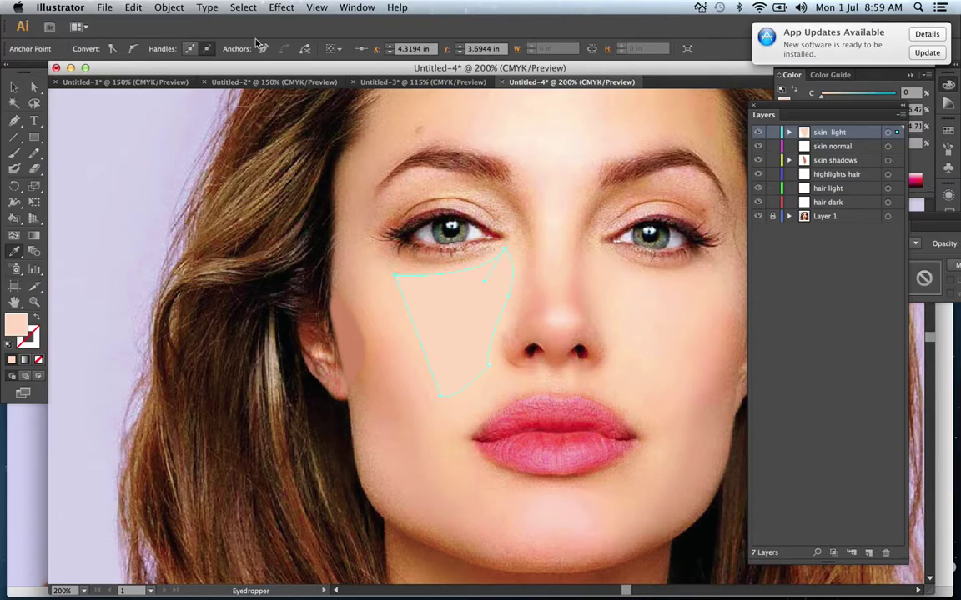
{"action": "left_click", "coordinate": [292, 6]}
Step: Apply a 0.05 in Feather to the under-eye highlight shape
{"action": "mouse_move", "coordinate": [301, 179]}
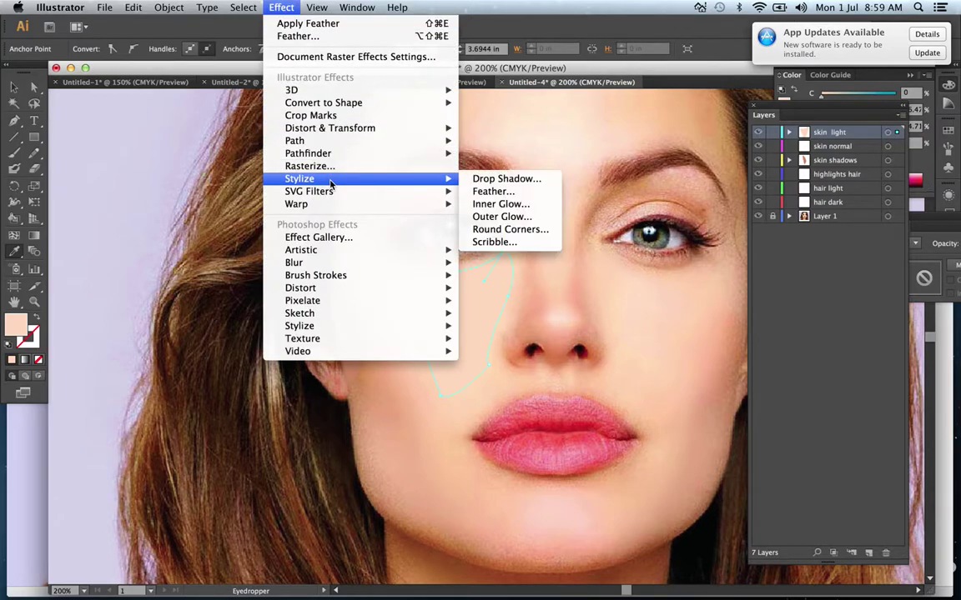
{"action": "left_click", "coordinate": [482, 193]}
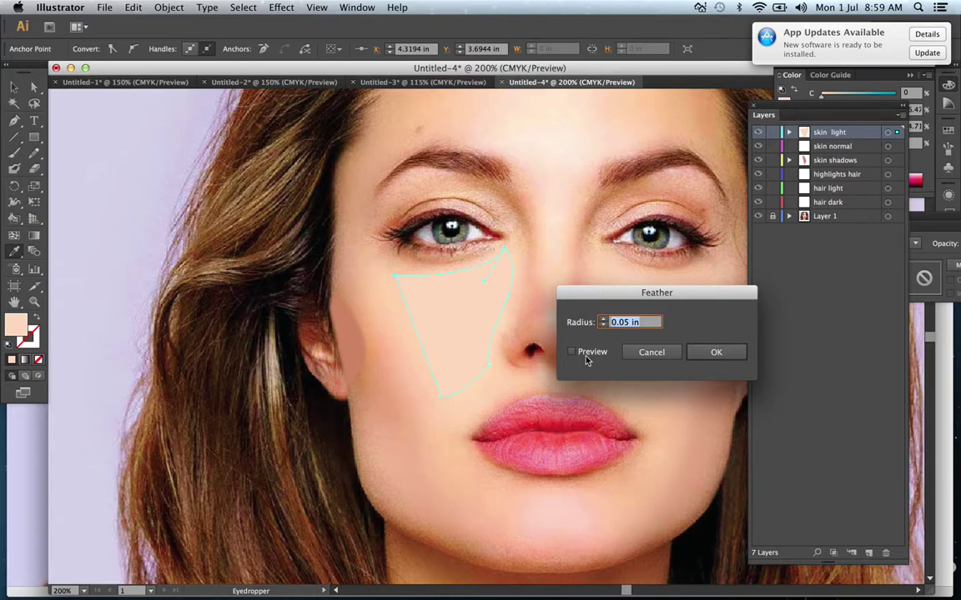
{"action": "left_click", "coordinate": [708, 354]}
Step: Deselect, zoom to inspect the blend, toggle the photo layer off and on, then switch to Safari
{"action": "left_click", "coordinate": [20, 87]}
{"action": "left_click", "coordinate": [76, 110]}
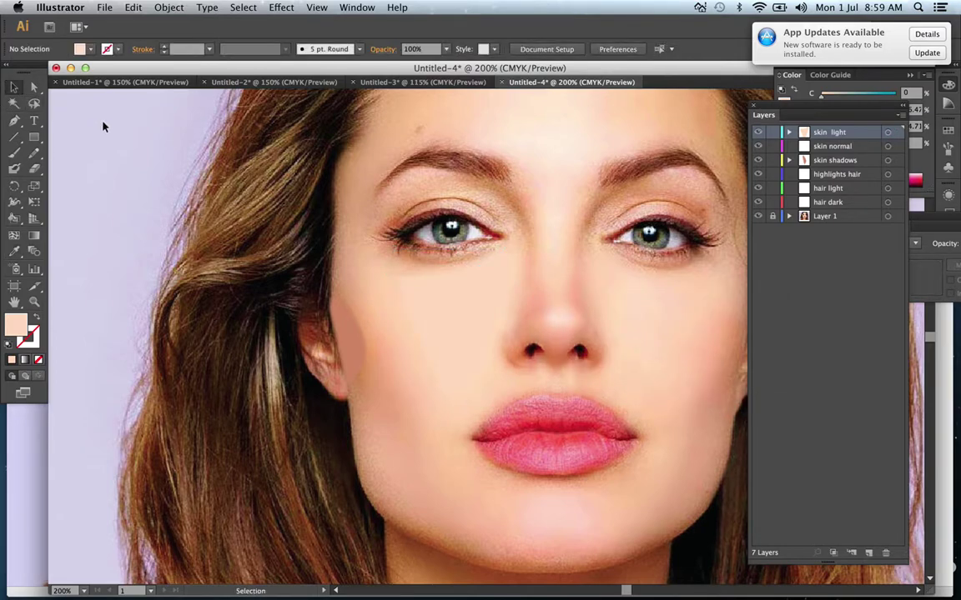
{"action": "key", "text": "super+equal"}
{"action": "key", "text": "super+equal"}
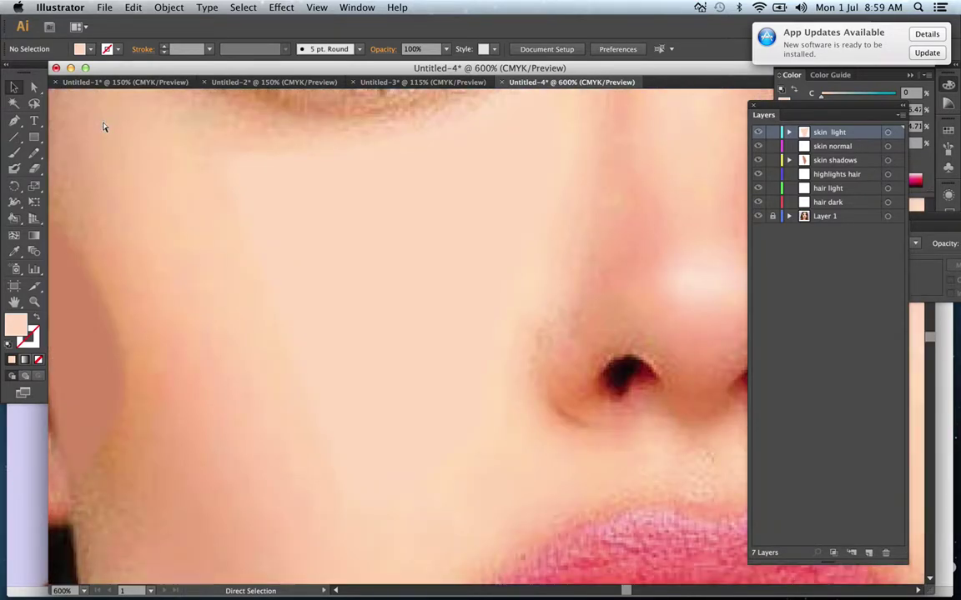
{"action": "key", "text": "super+minus"}
{"action": "key", "text": "super+minus"}
{"action": "key", "text": "super+minus"}
{"action": "key", "text": "super+minus"}
{"action": "key", "text": "super+minus"}
{"action": "key", "text": "super+minus"}
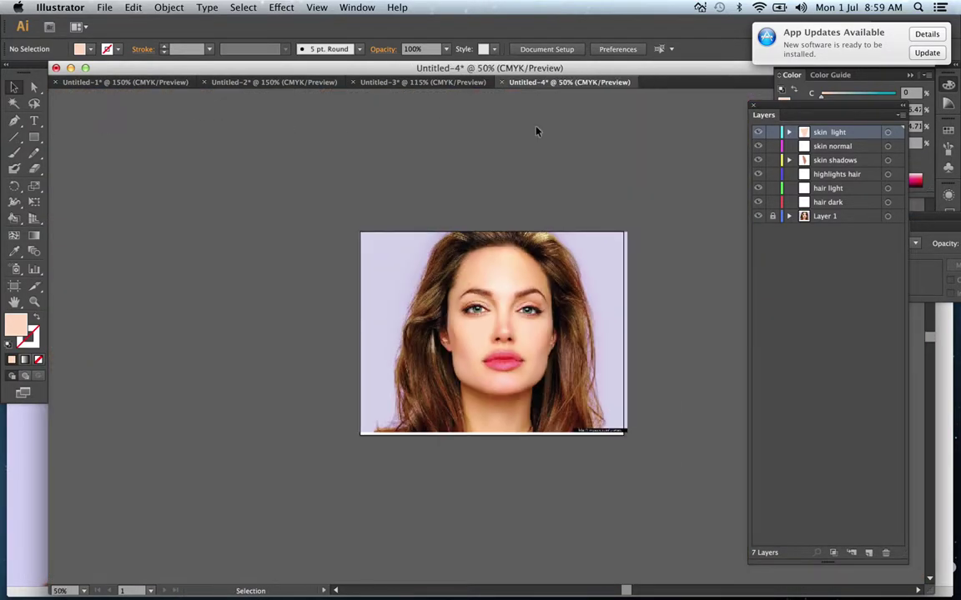
{"action": "left_click", "coordinate": [757, 217]}
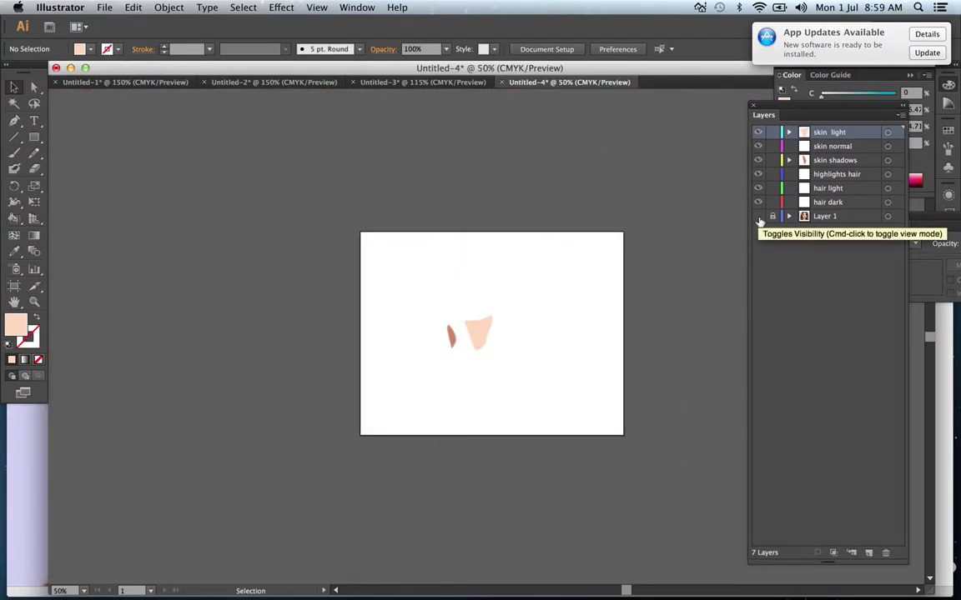
{"action": "left_click", "coordinate": [758, 217]}
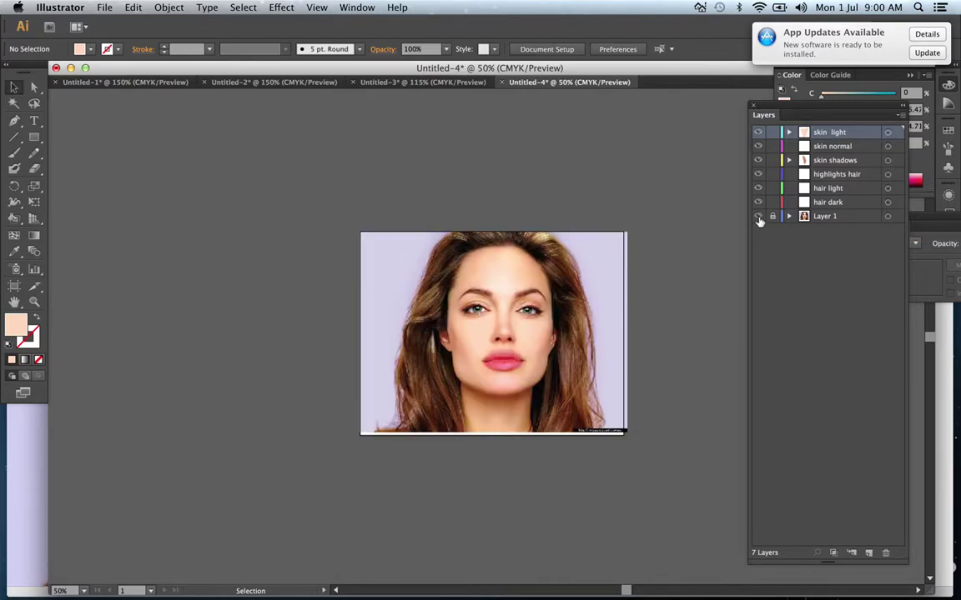
{"action": "mouse_move", "coordinate": [673, 583]}
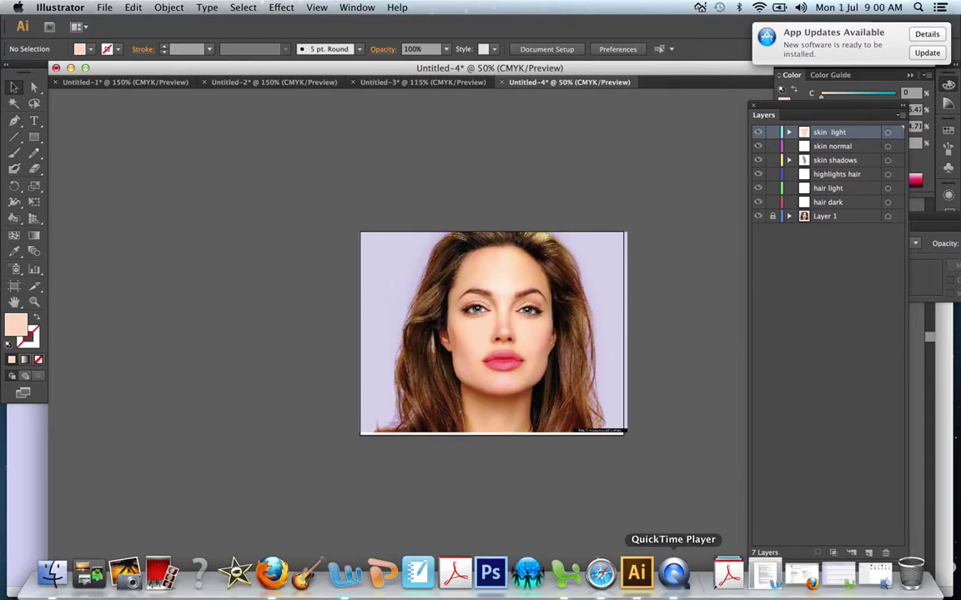
{"action": "left_click", "coordinate": [600, 574]}
Step: Search Google Images for 'vector angelina jolie' and preview the first result
{"action": "left_click", "coordinate": [20, 38]}
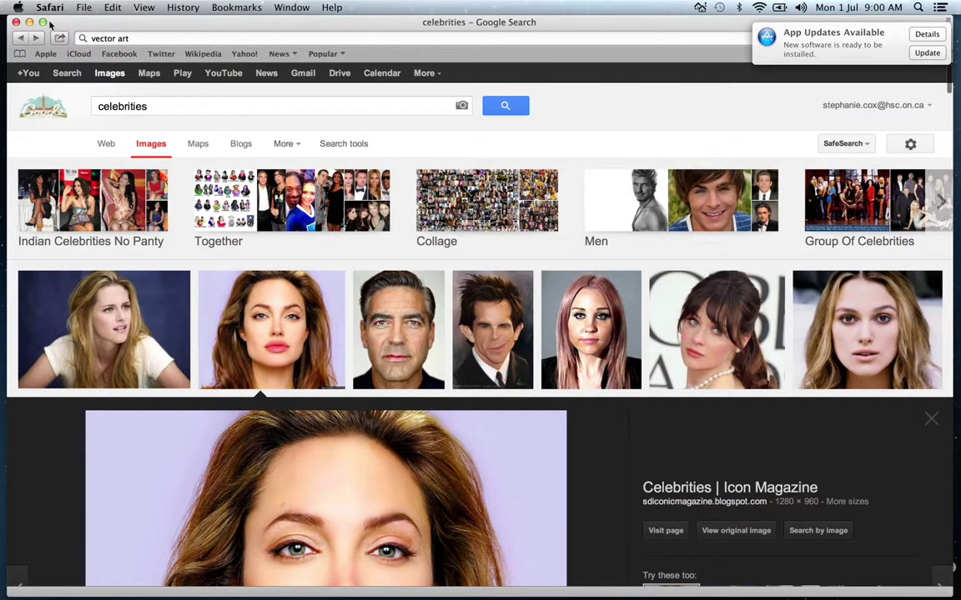
{"action": "type", "text": "v"}
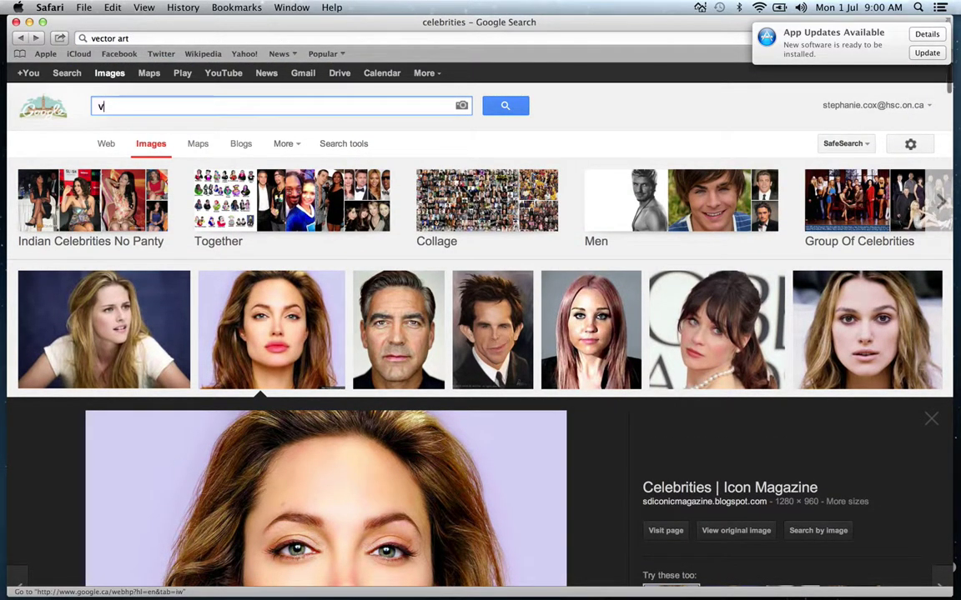
{"action": "type", "text": "ector angelina j"}
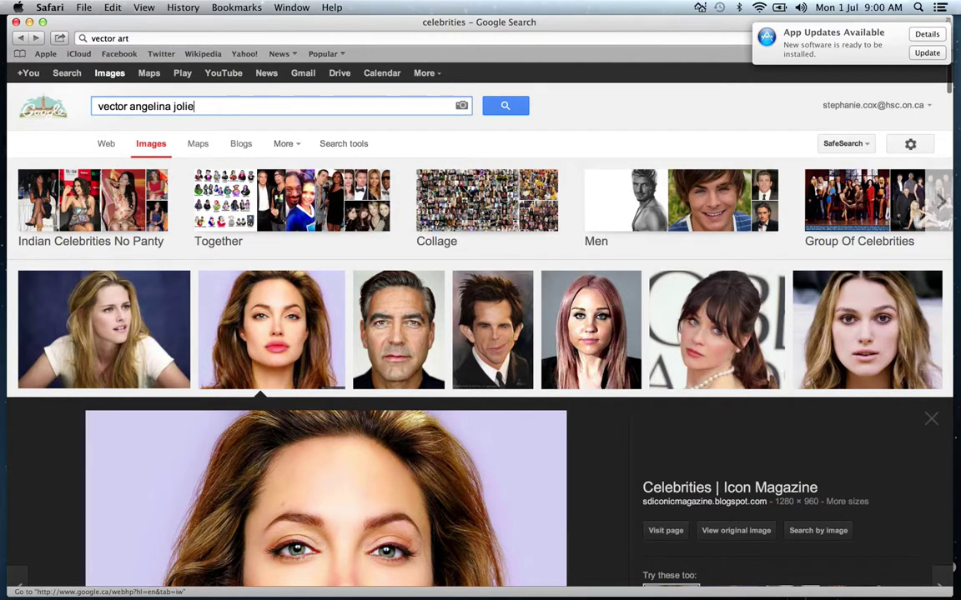
{"action": "type", "text": "olie"}
{"action": "key", "text": "Return"}
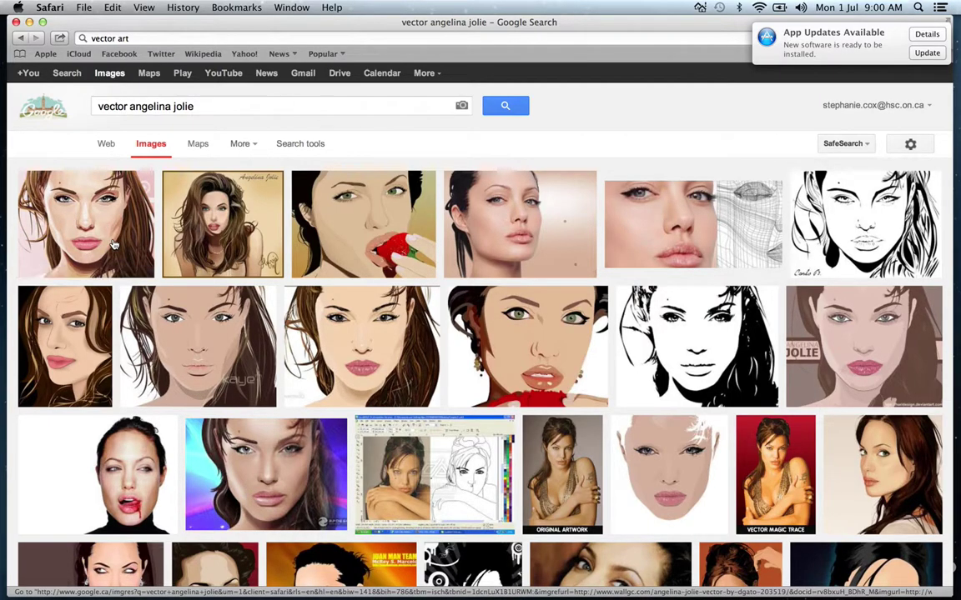
{"action": "left_click", "coordinate": [114, 244]}
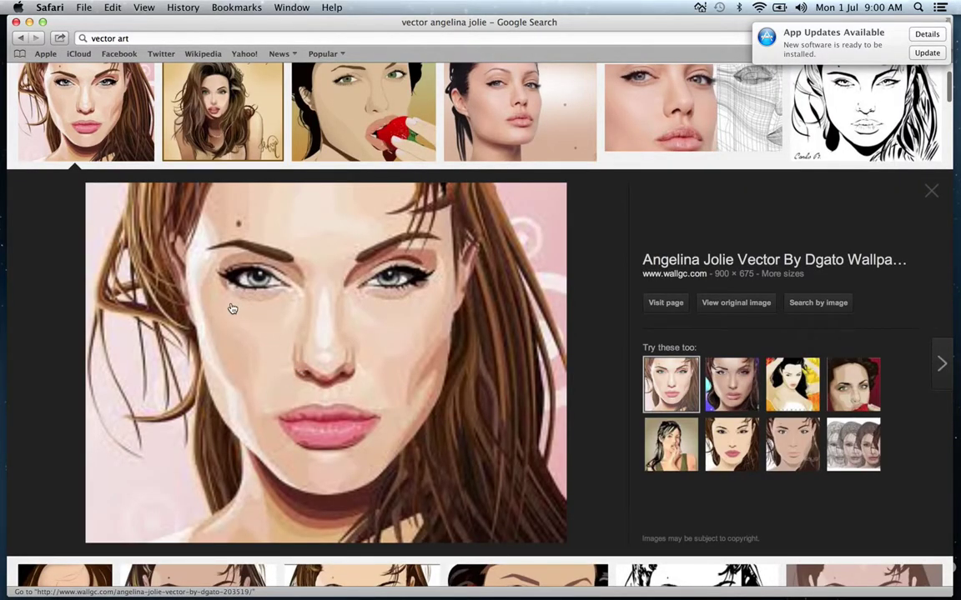
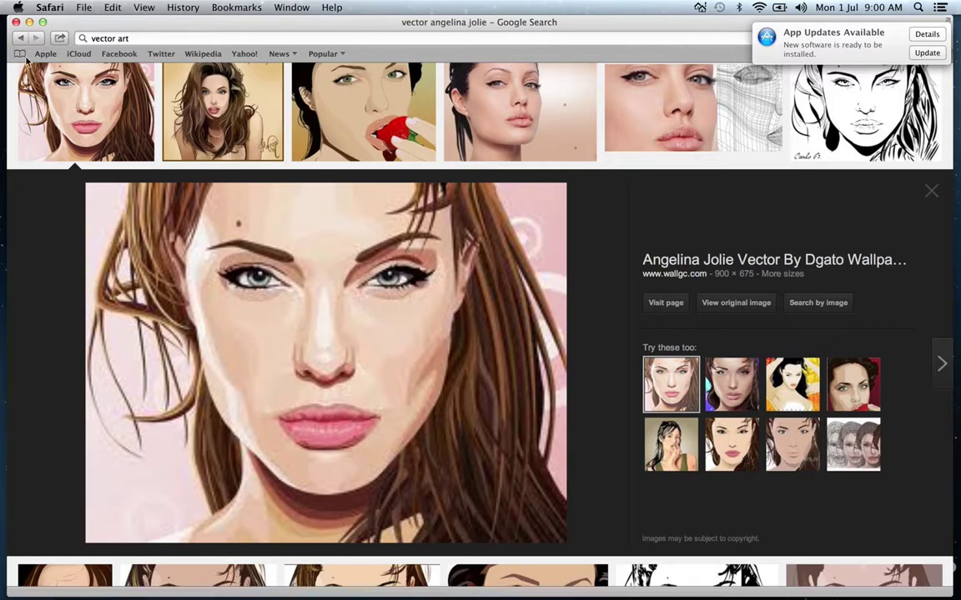
Step: Replace the celebrity name in the image search so it reads 'vector designs' and run it
{"action": "left_click", "coordinate": [931, 191]}
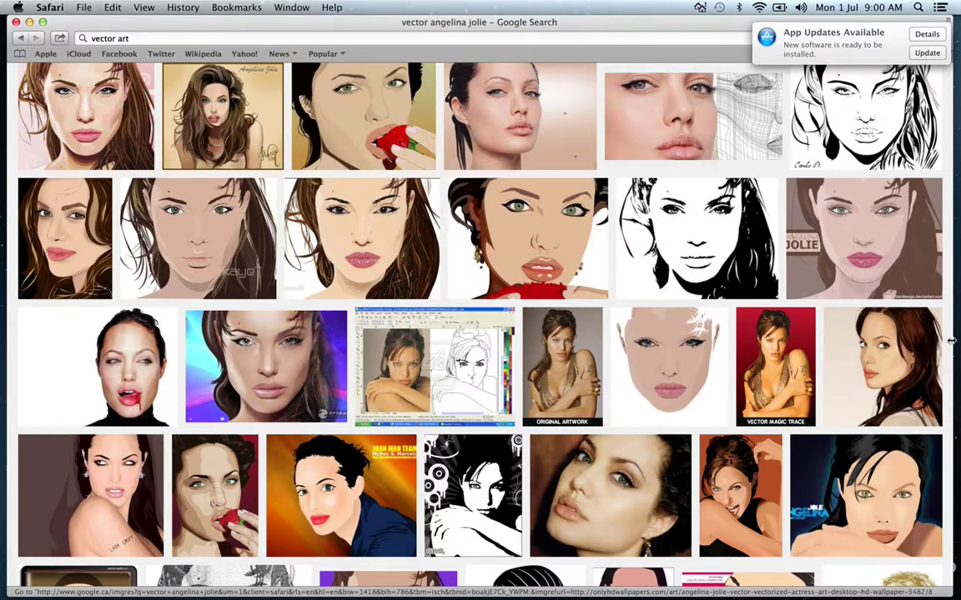
{"action": "scroll", "coordinate": [936, 196], "scroll_direction": "up", "scroll_amount": 3}
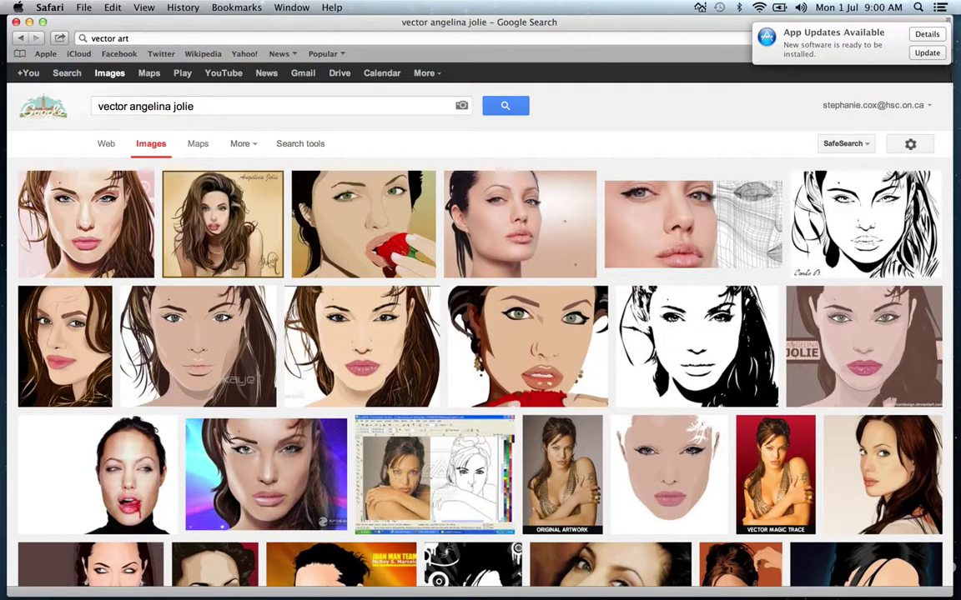
{"action": "left_click_drag", "start_coordinate": [130, 106], "coordinate": [348, 117]}
{"action": "type", "text": "designs"}
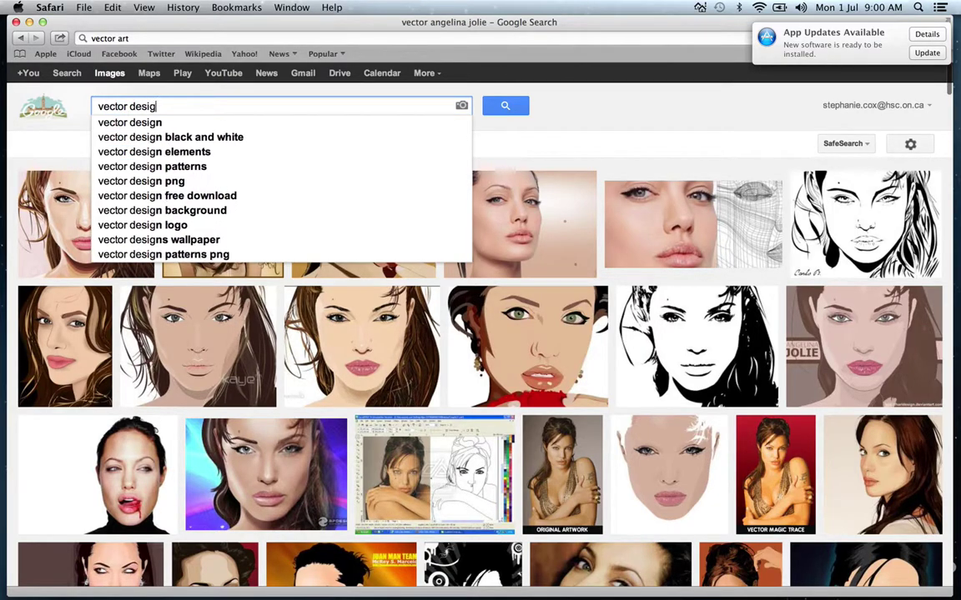
{"action": "key", "text": "Return"}
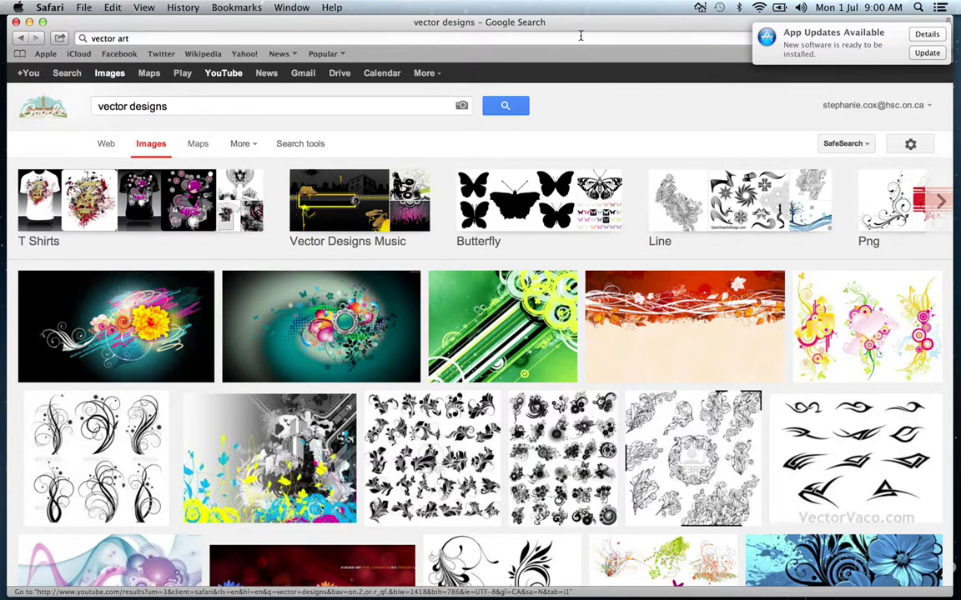
{"action": "left_click", "coordinate": [29, 23]}
Step: Bring Illustrator forward, glance at the Untitled-1 dragon, then return to the Untitled-4 portrait
{"action": "left_click", "coordinate": [289, 323]}
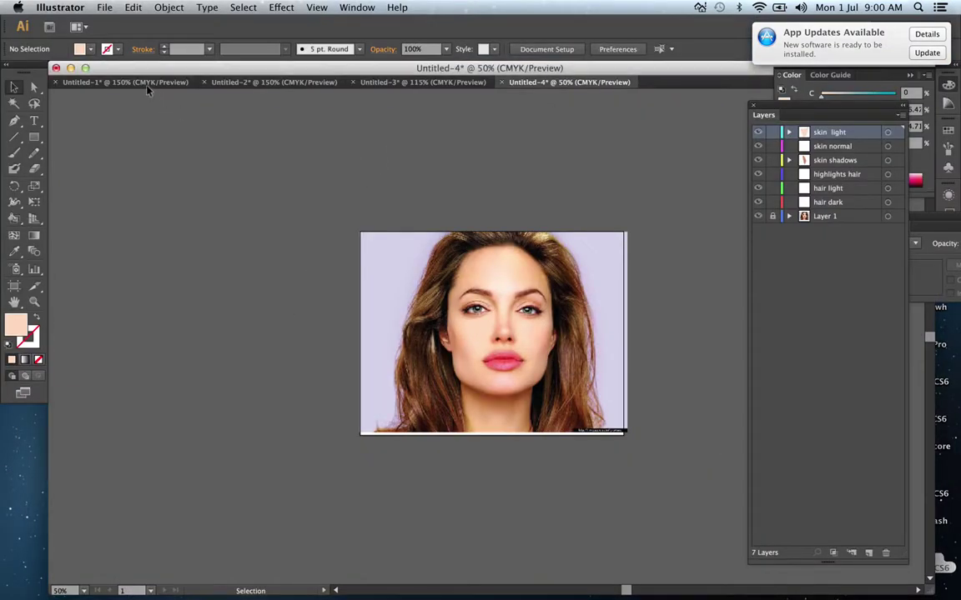
{"action": "left_click", "coordinate": [147, 83]}
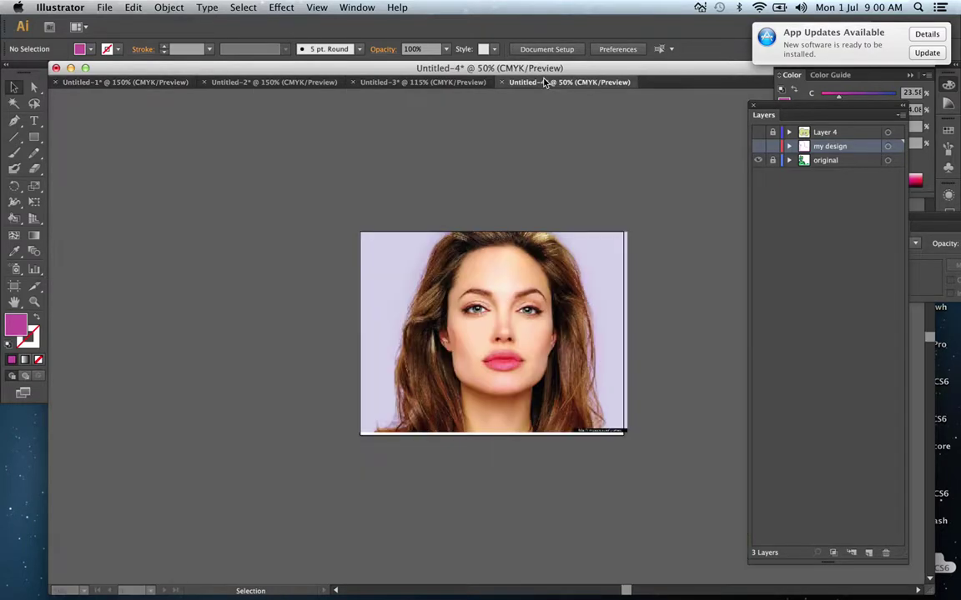
{"action": "left_click", "coordinate": [547, 83]}
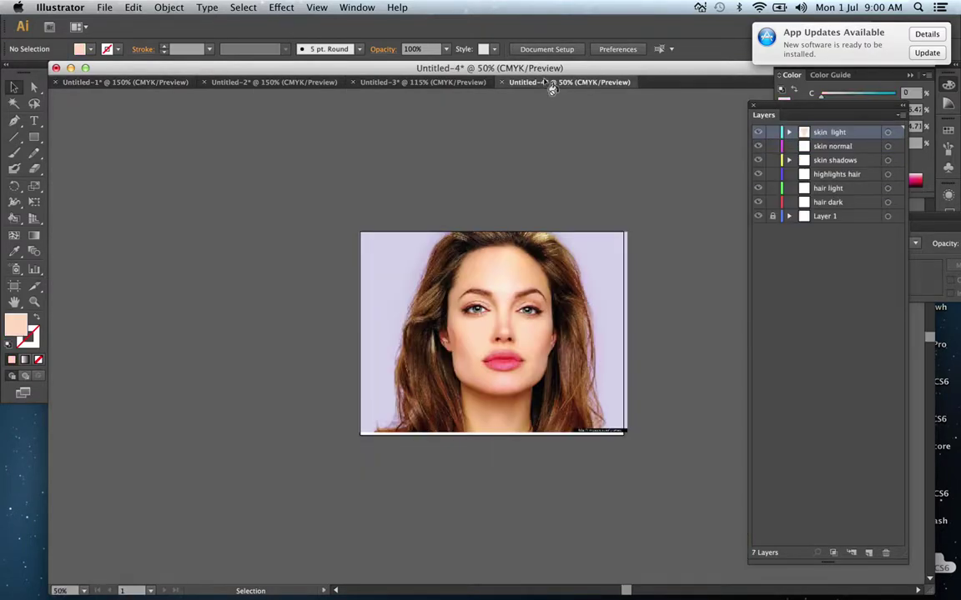